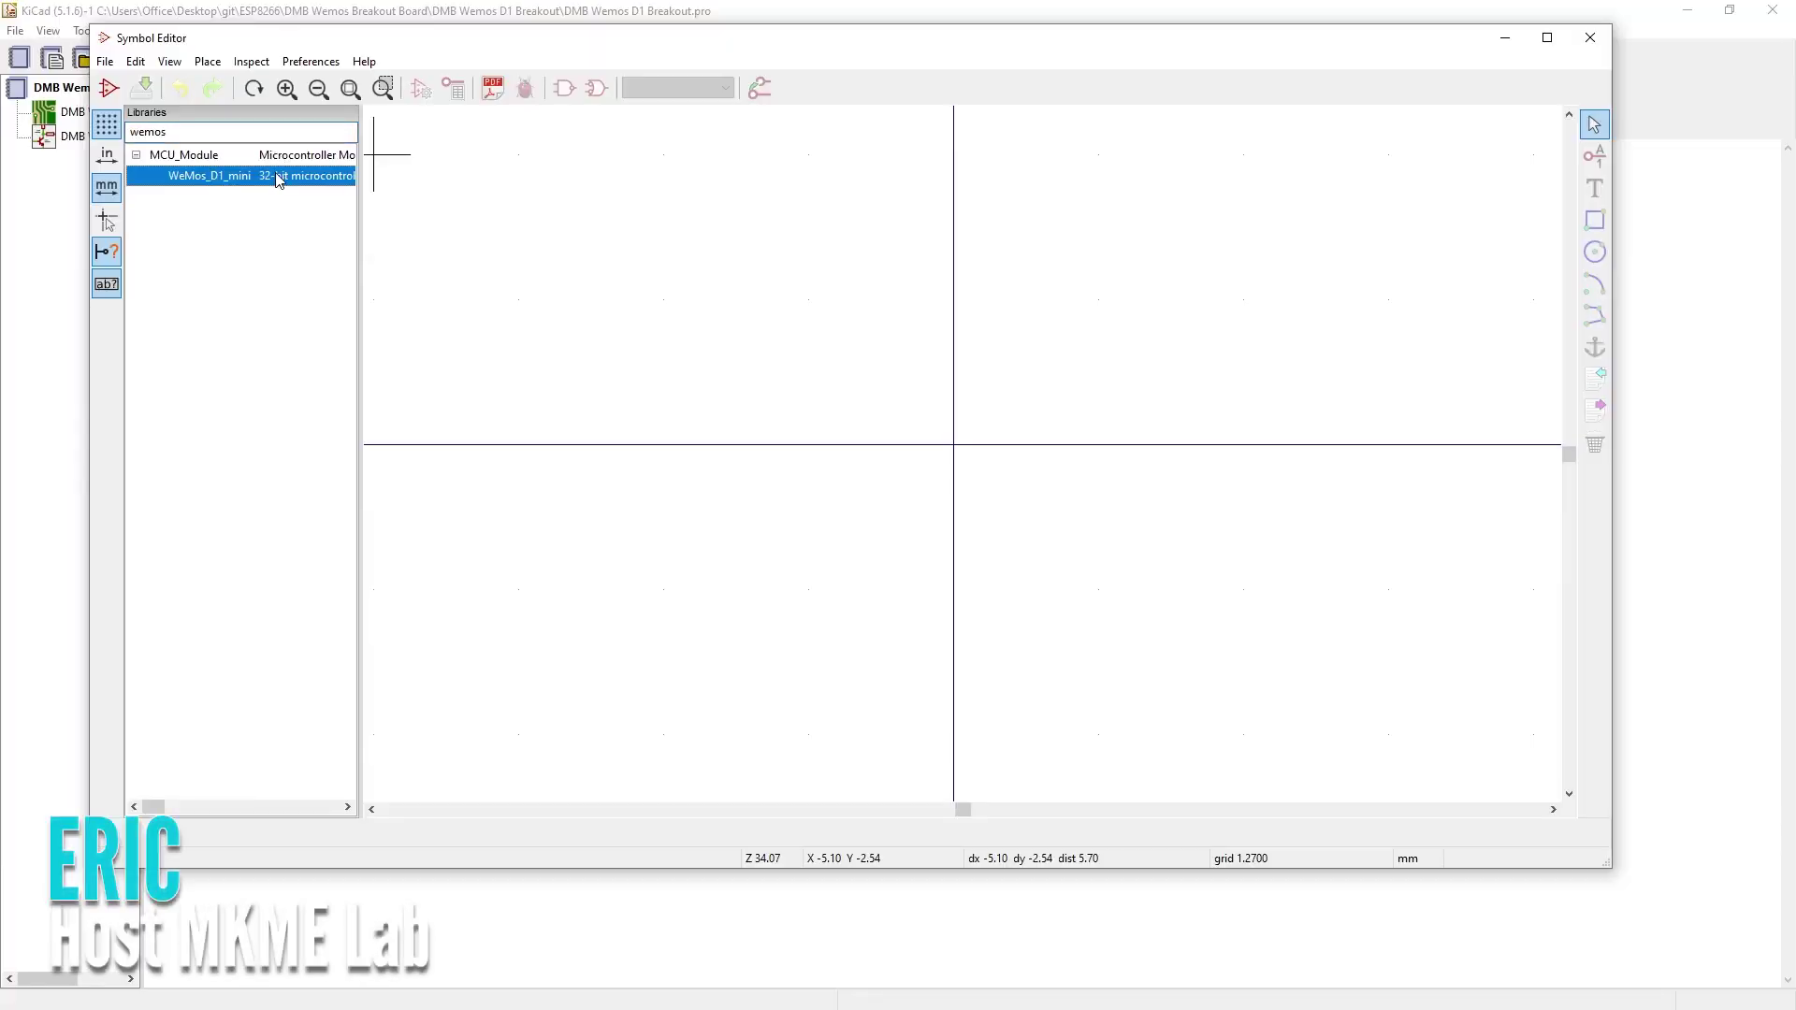
Load the WeMos_D1_mini symbol to view its pins, then filter the libraries for 'co' connectors
double_click(278, 177)
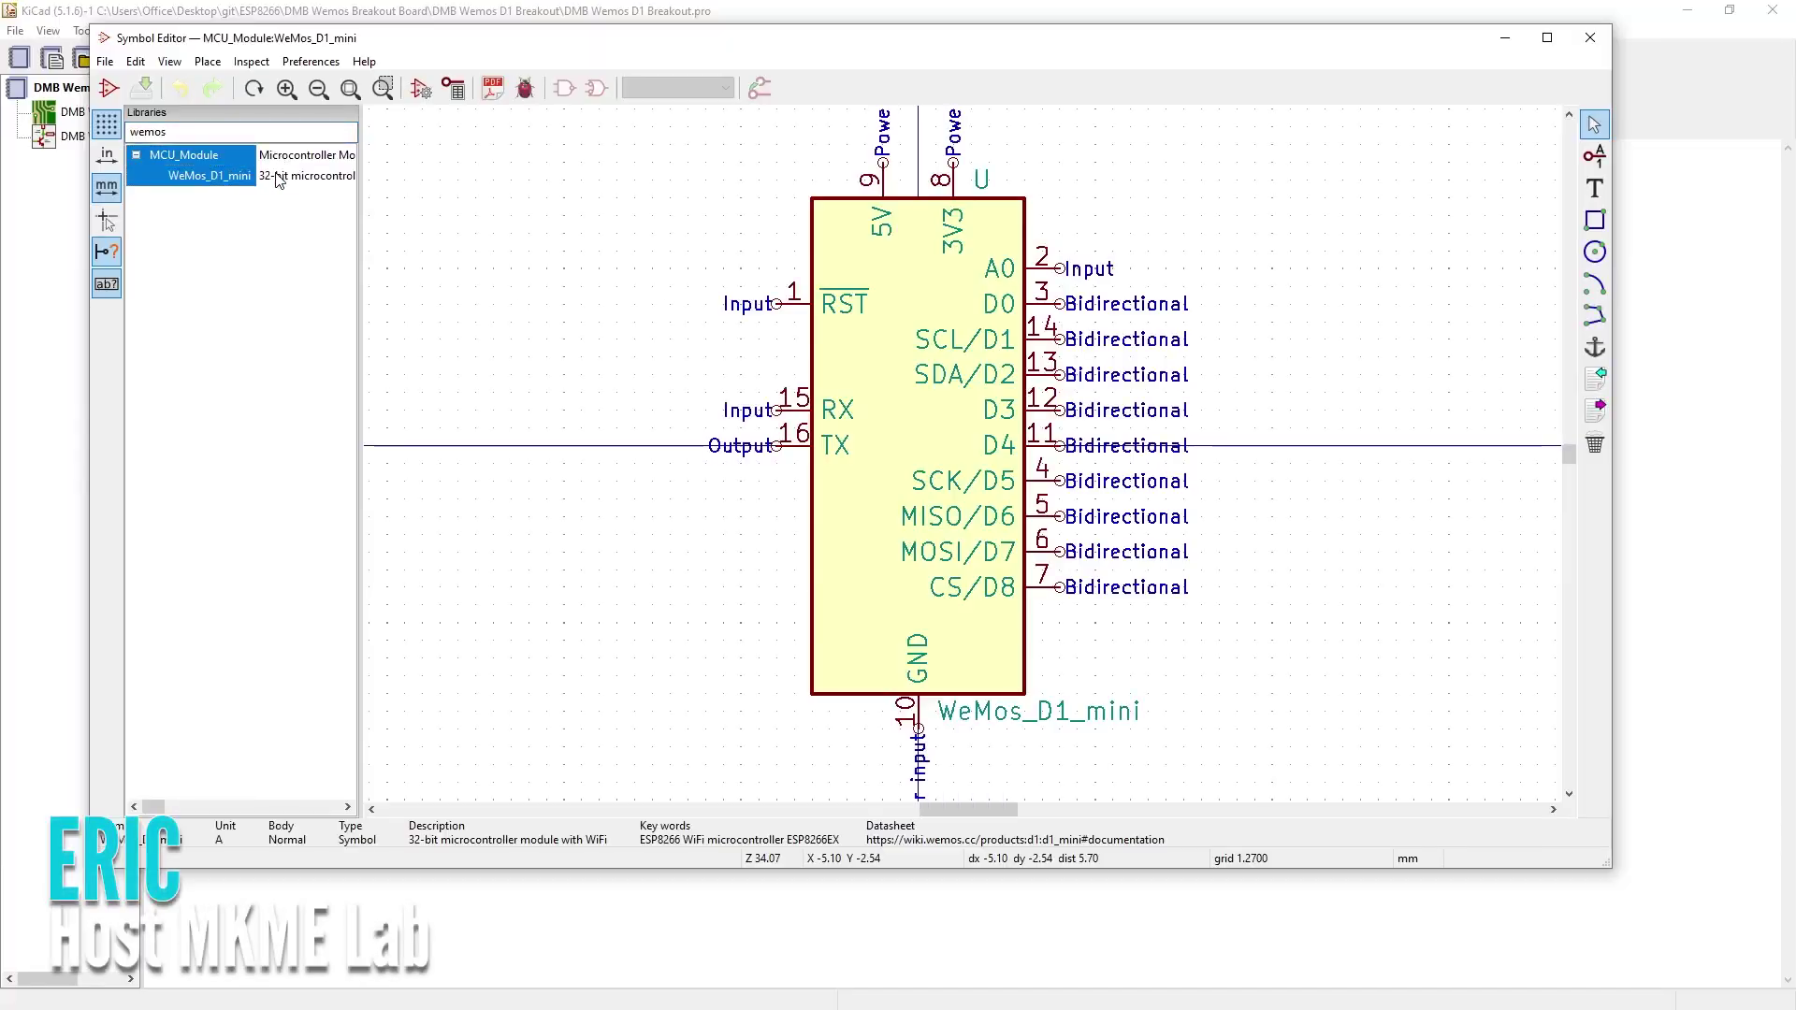
double_click(188, 130)
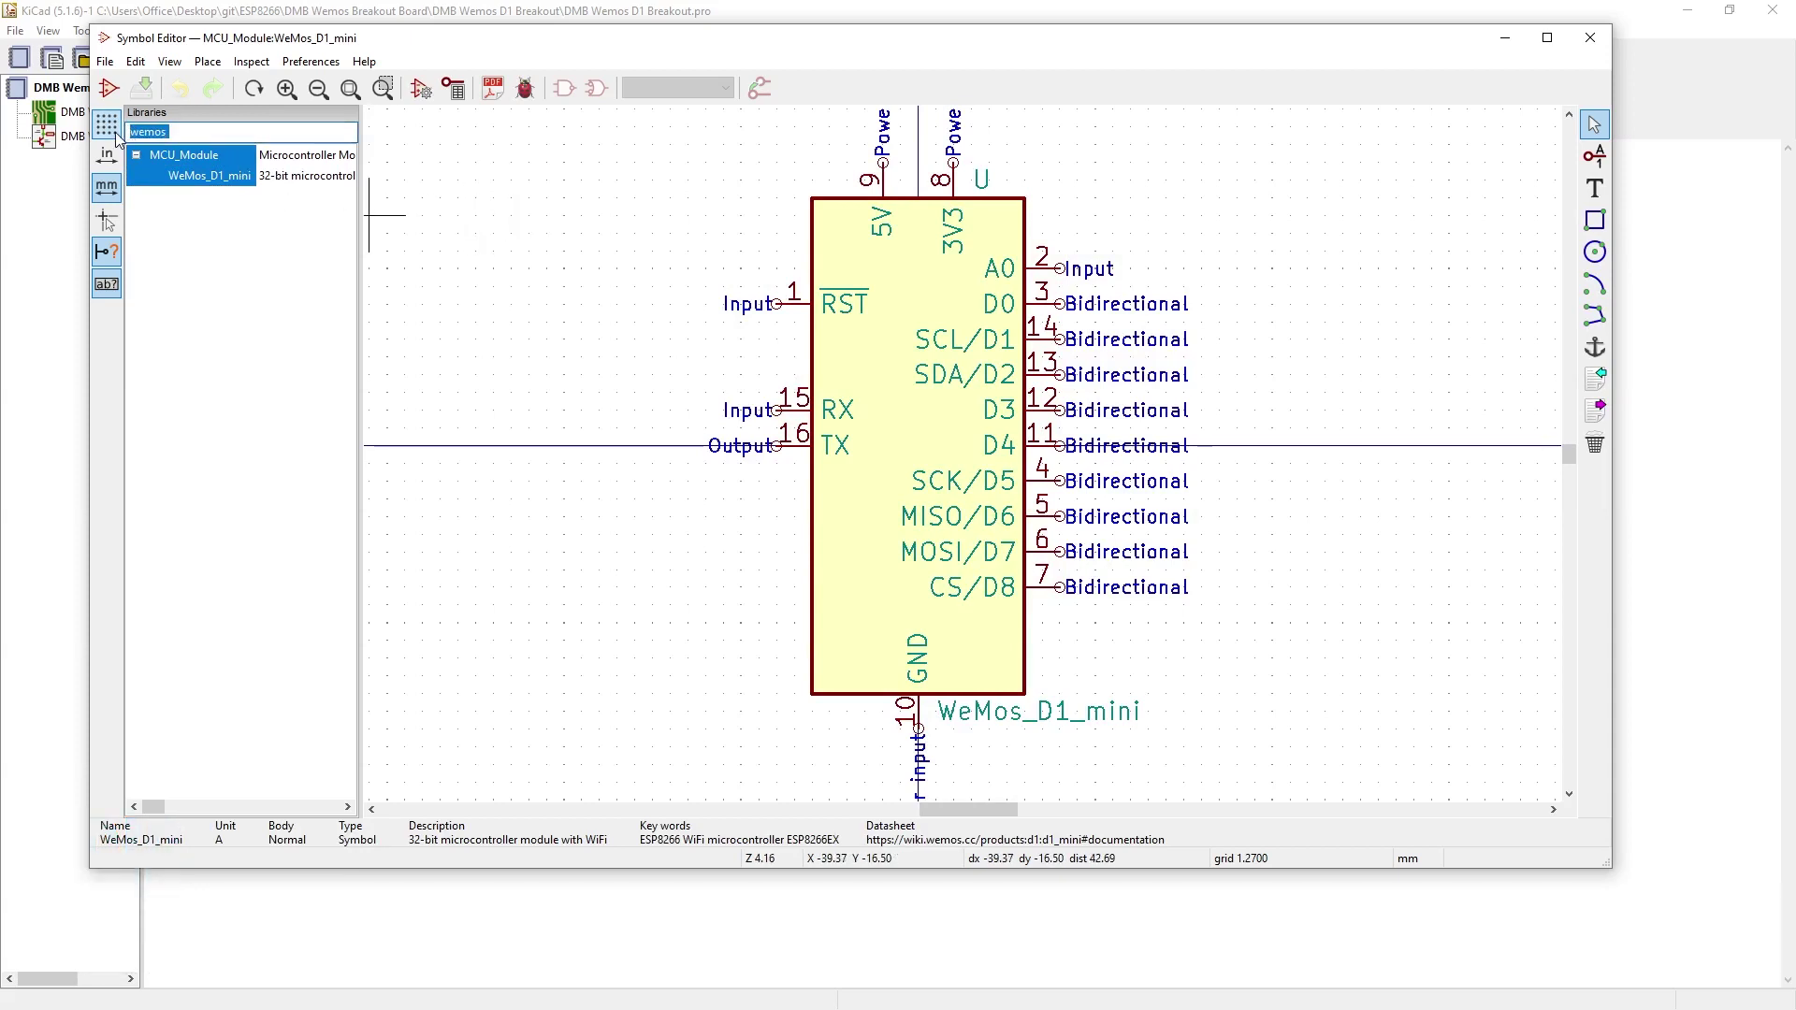
text(co)
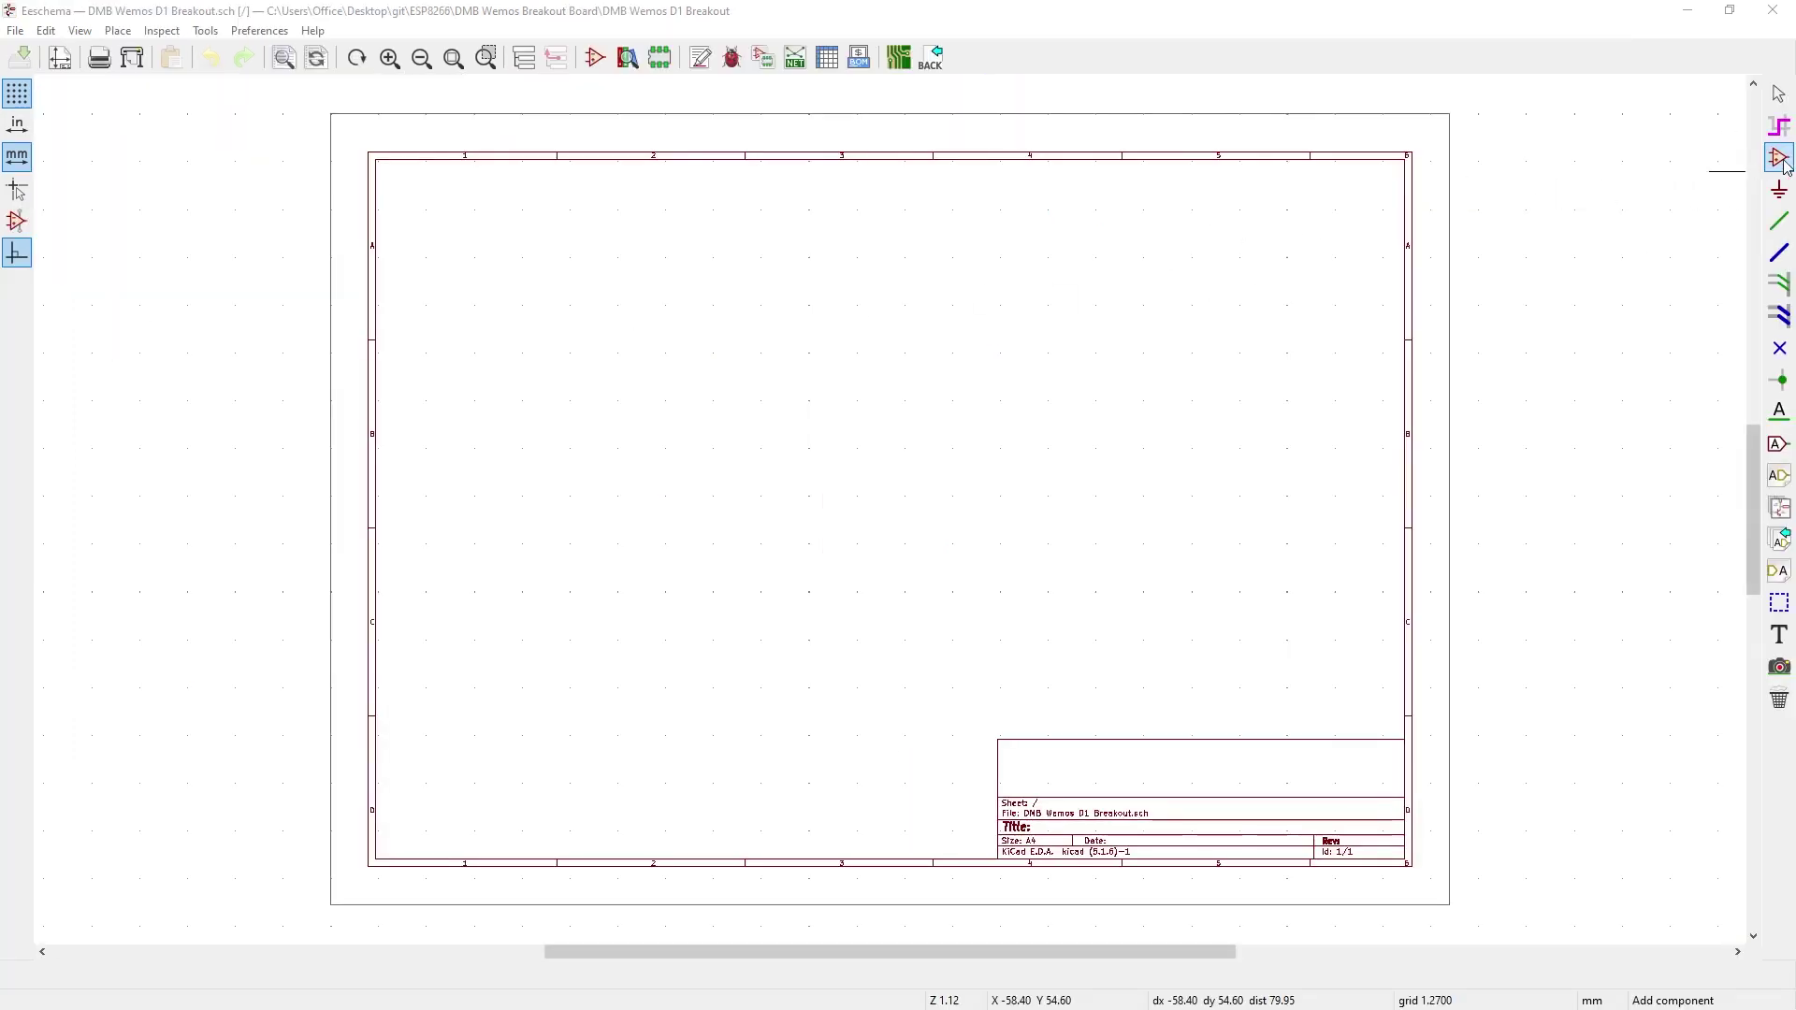
Filter symbols for 'wem' and place WeMos_D1_mini from MCU_Module near the sheet centre
click(833, 366)
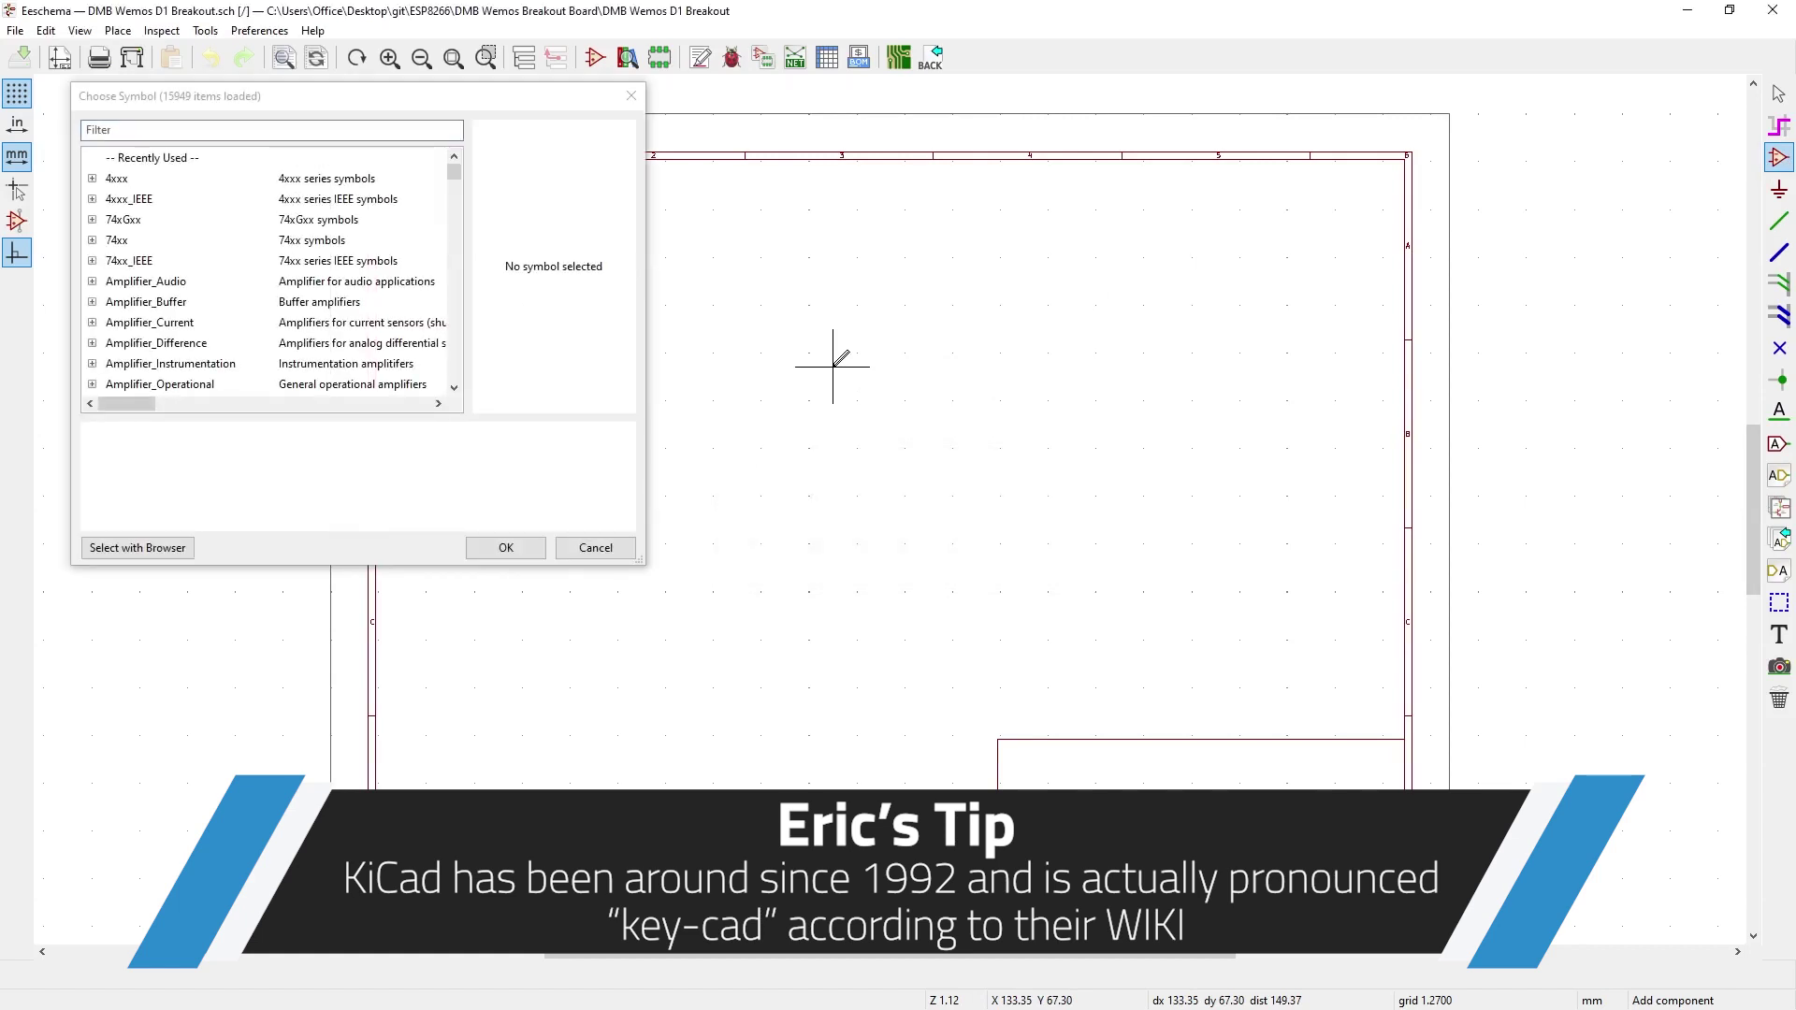
click(319, 130)
text(we)
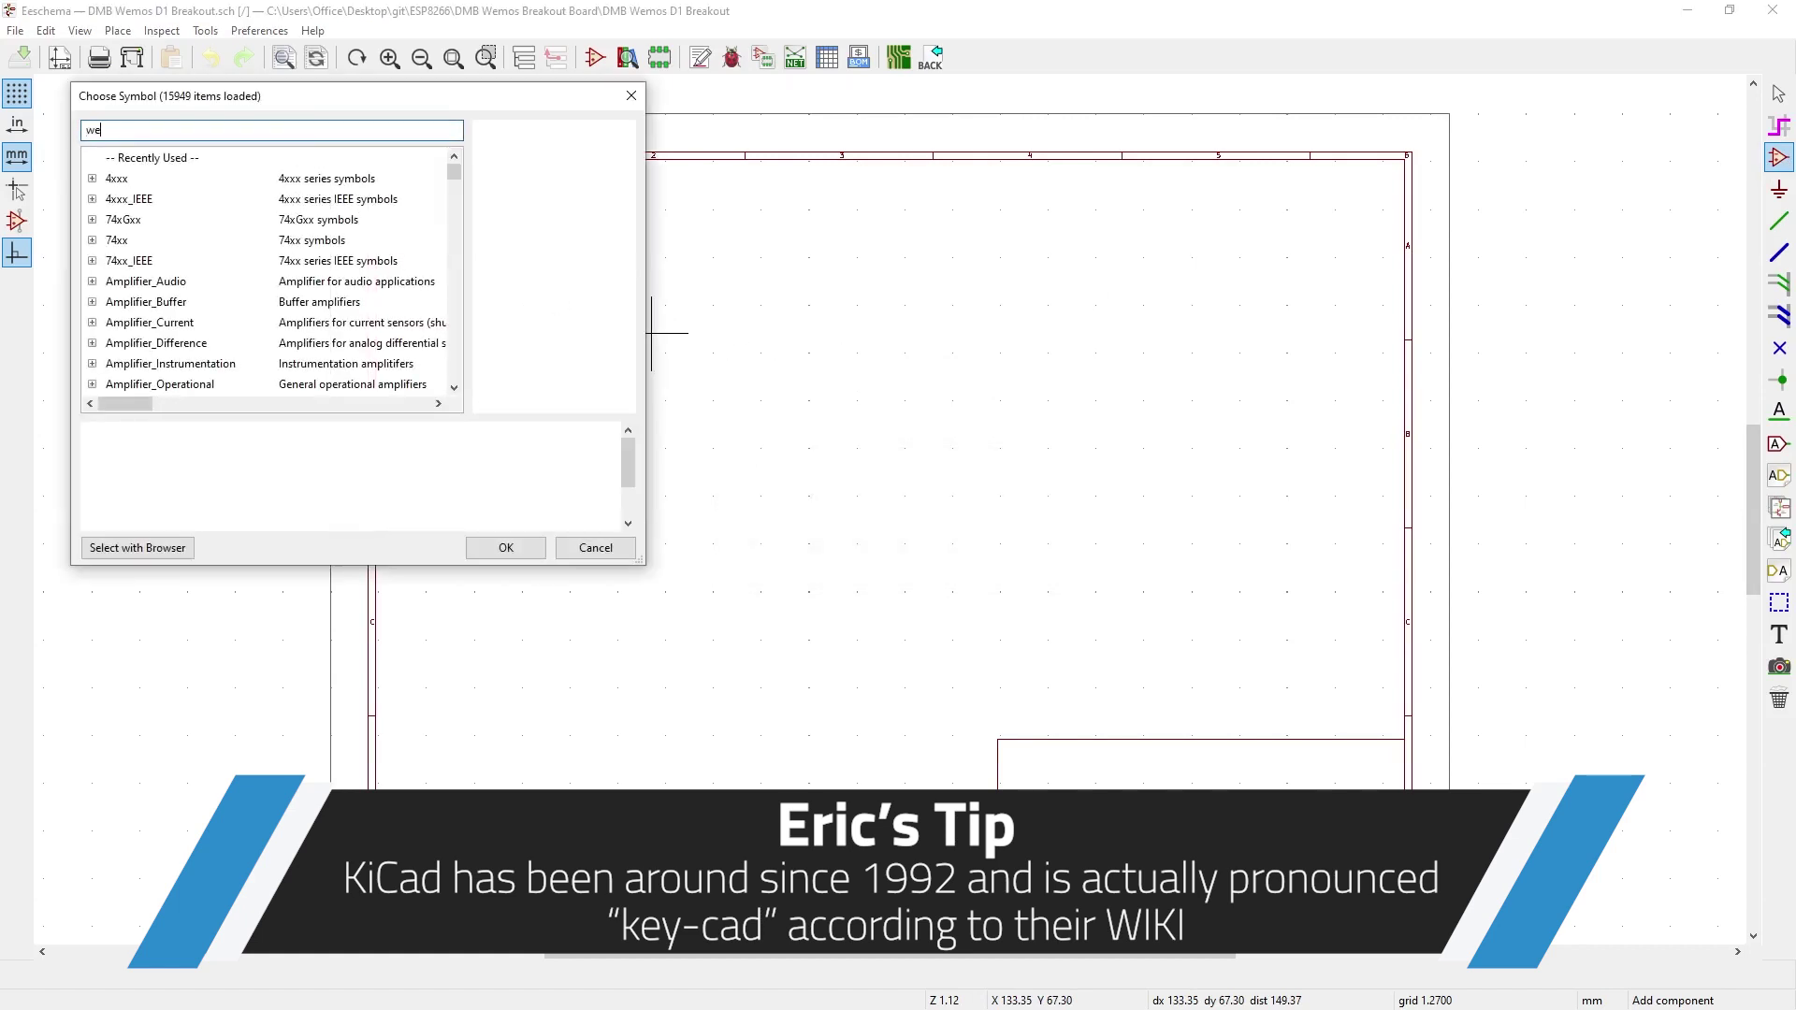
text(mos)
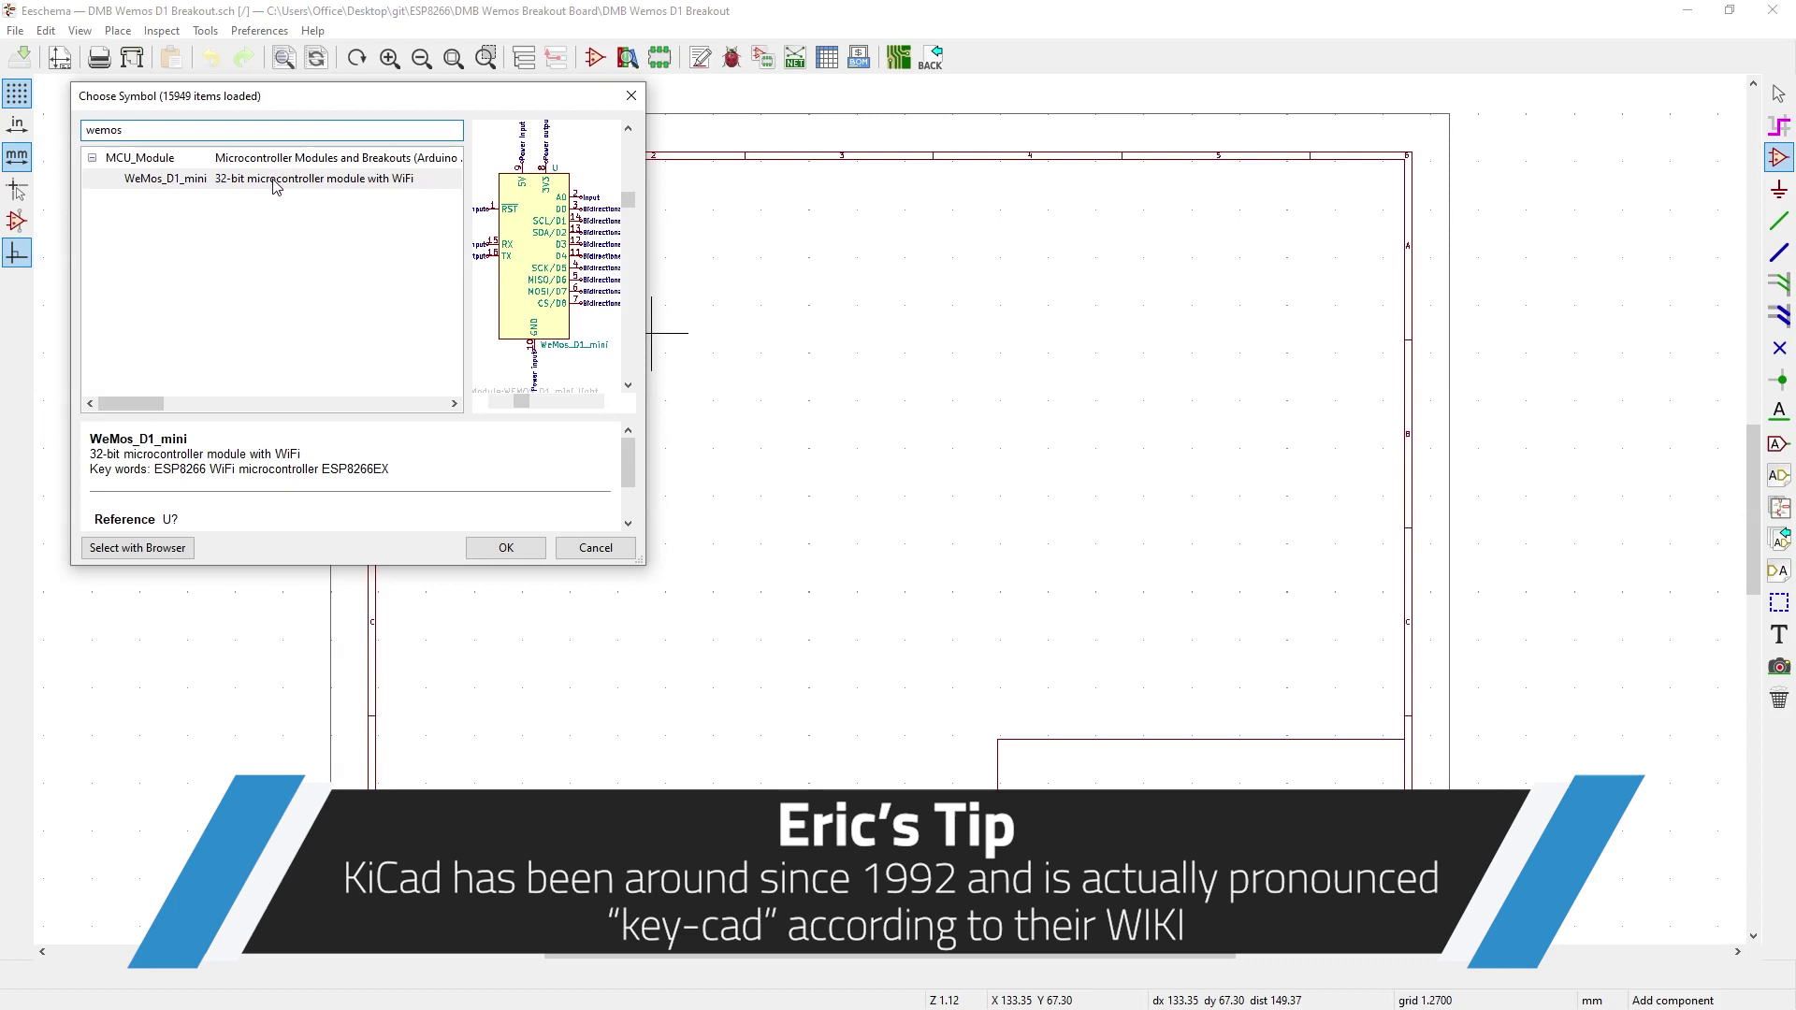
click(277, 179)
double_click(277, 178)
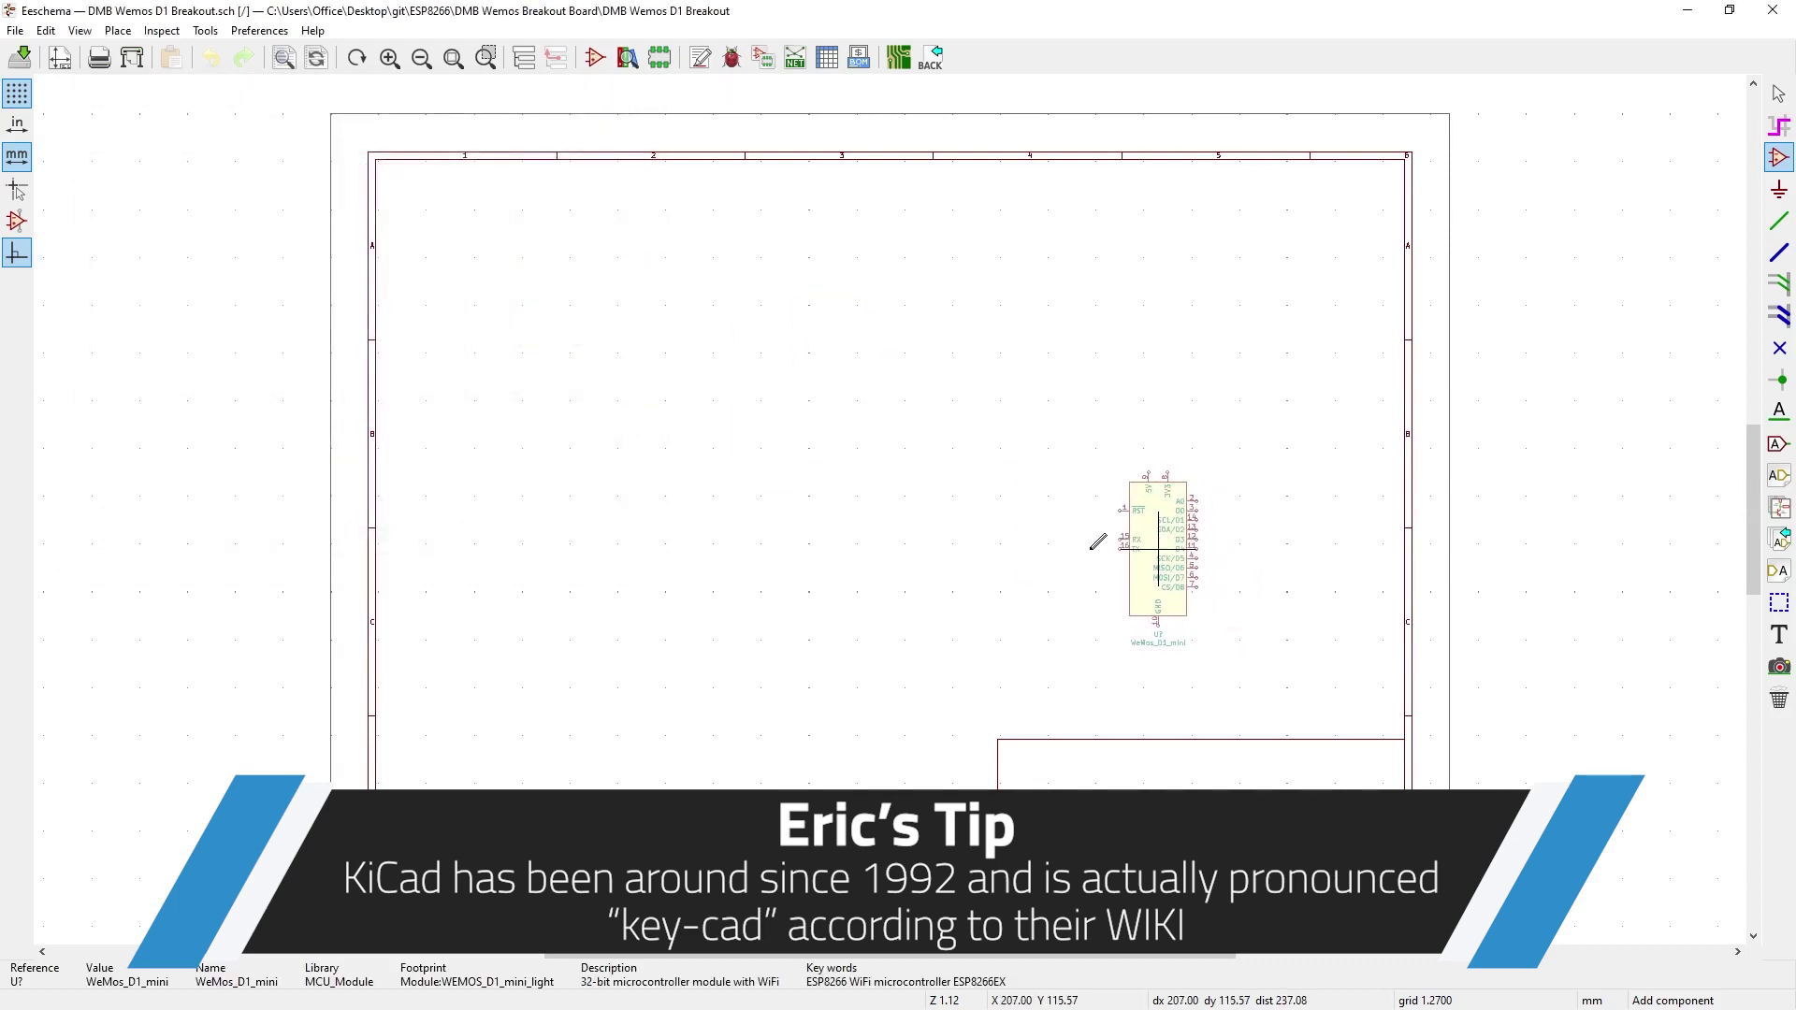
click(851, 449)
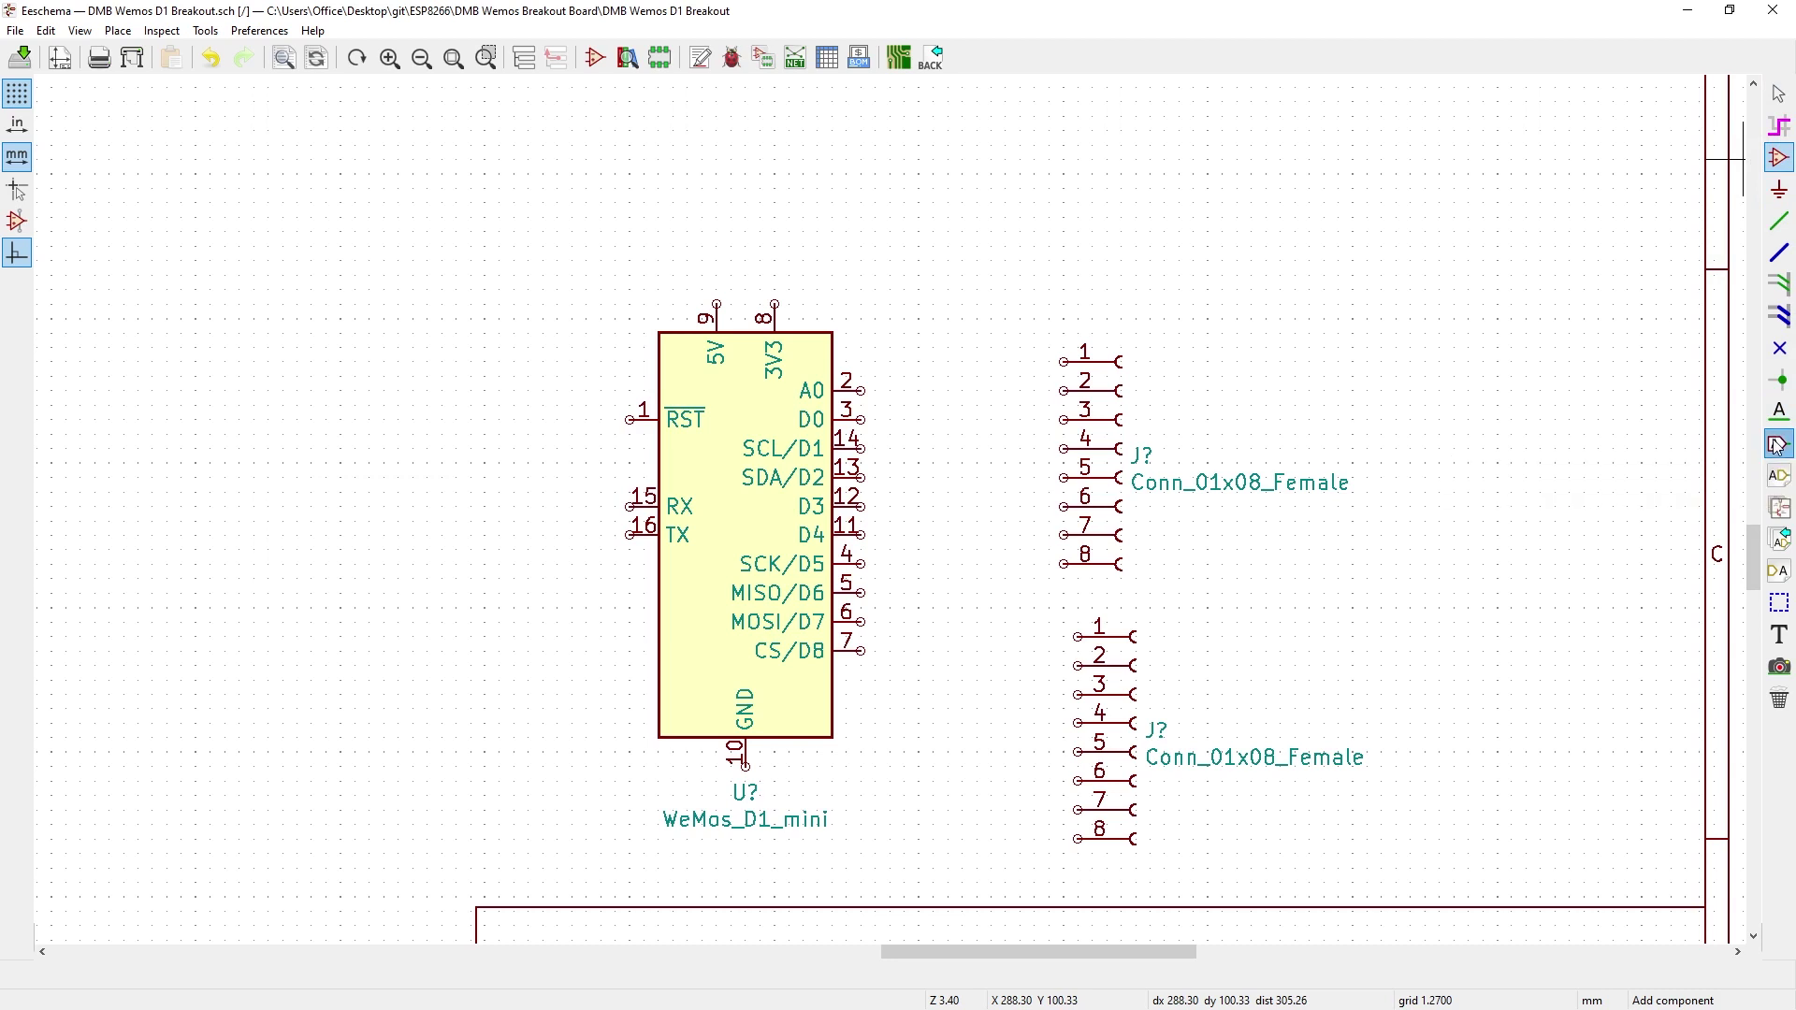
Place global labels 5V, RST and RX on the matching WeMos_D1_mini pins
click(1776, 446)
click(717, 304)
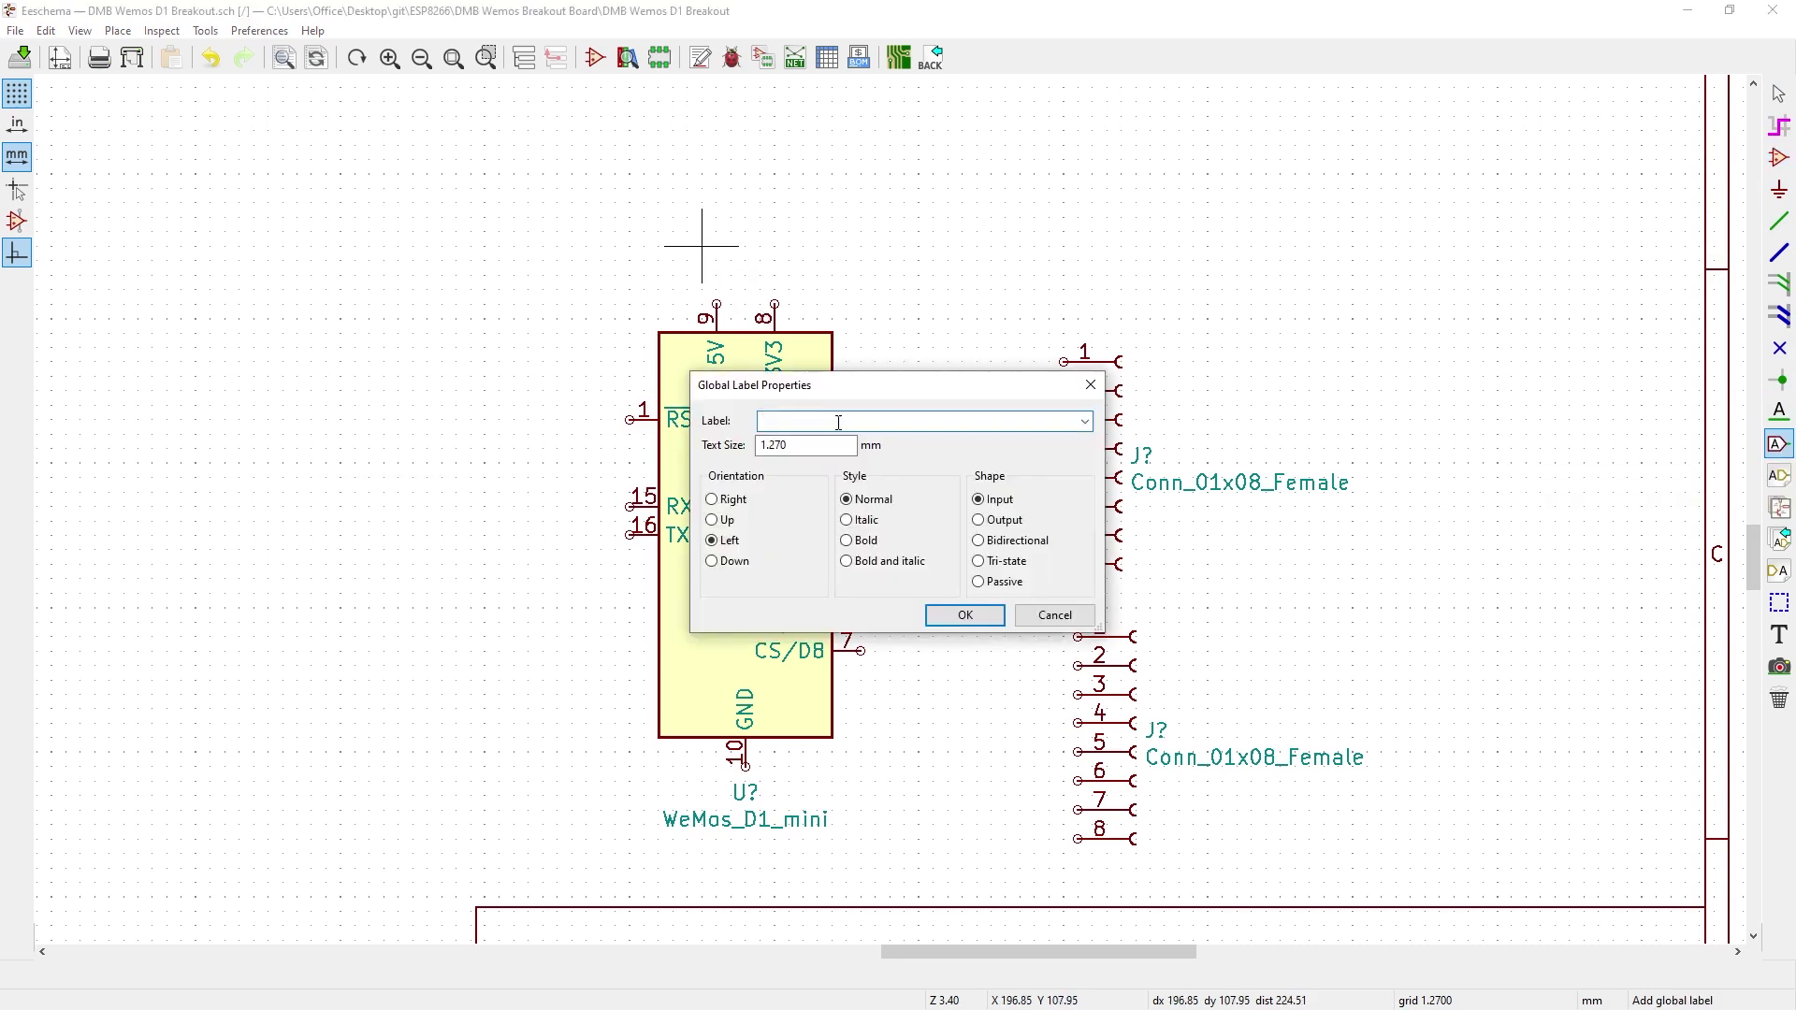
text(5V)
key(Return)
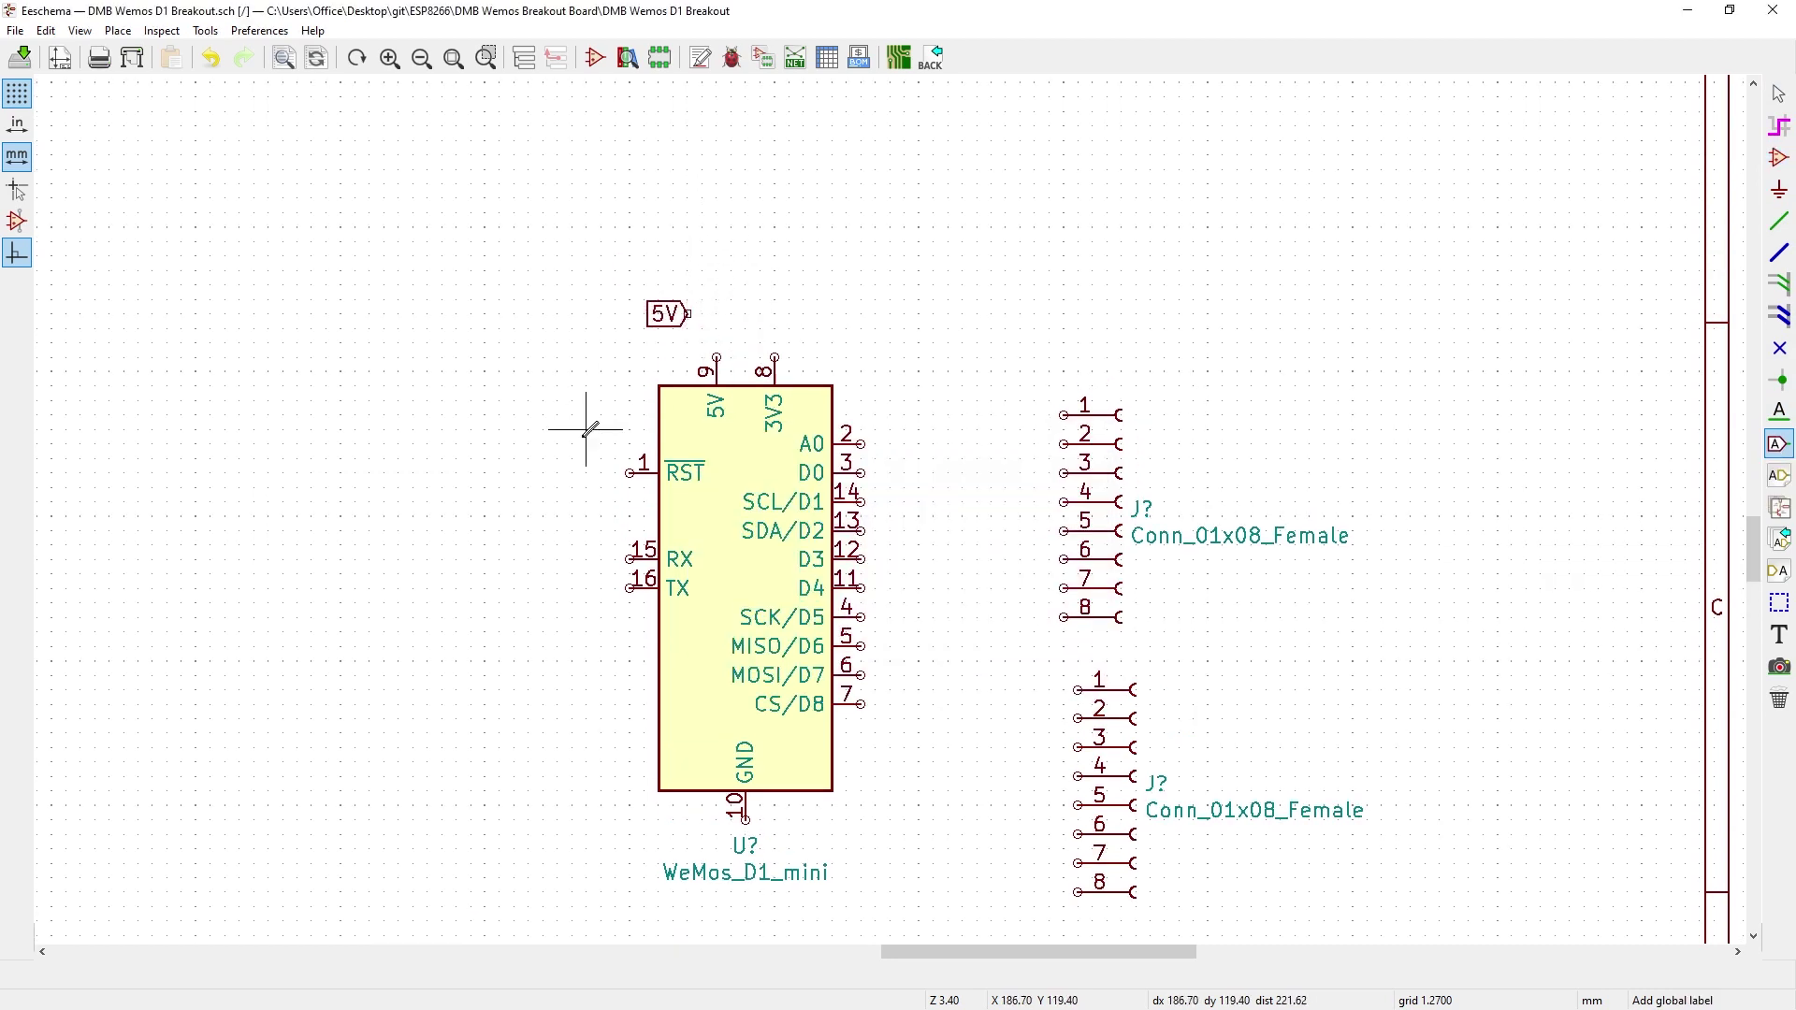
right_click(587, 472)
click(643, 644)
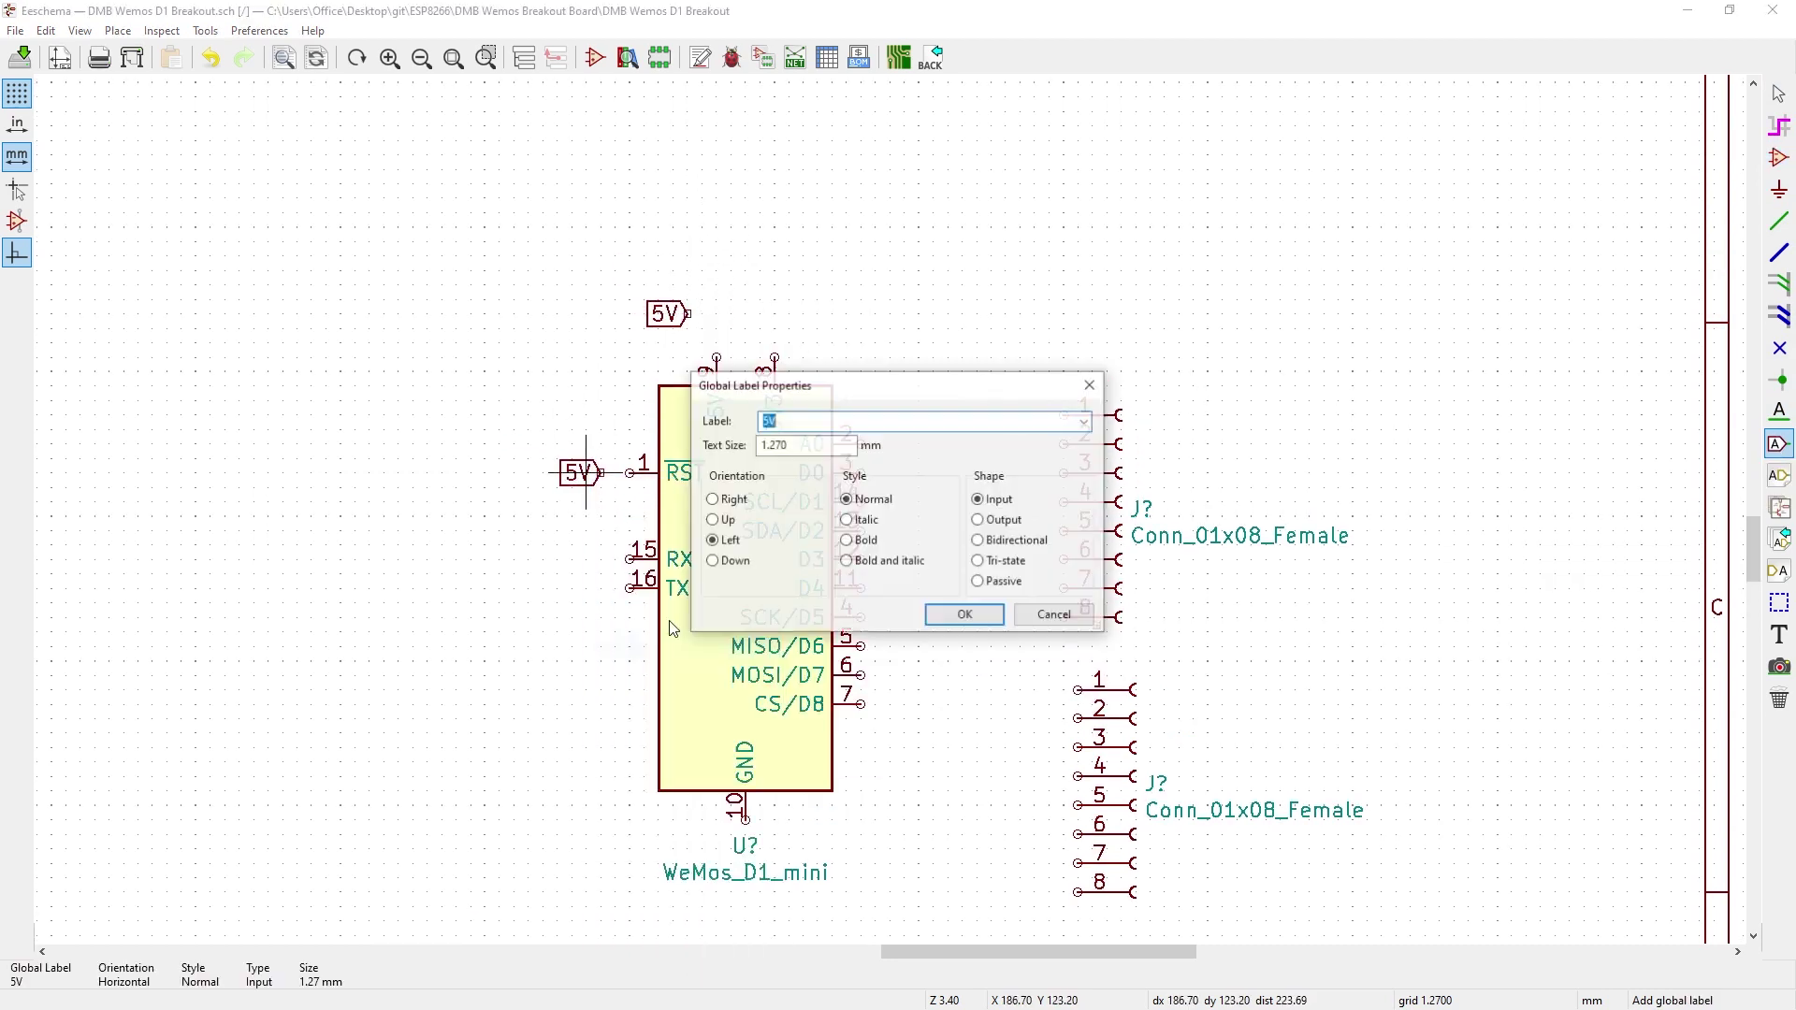
text(RST)
key(Return)
right_click(630, 542)
click(618, 163)
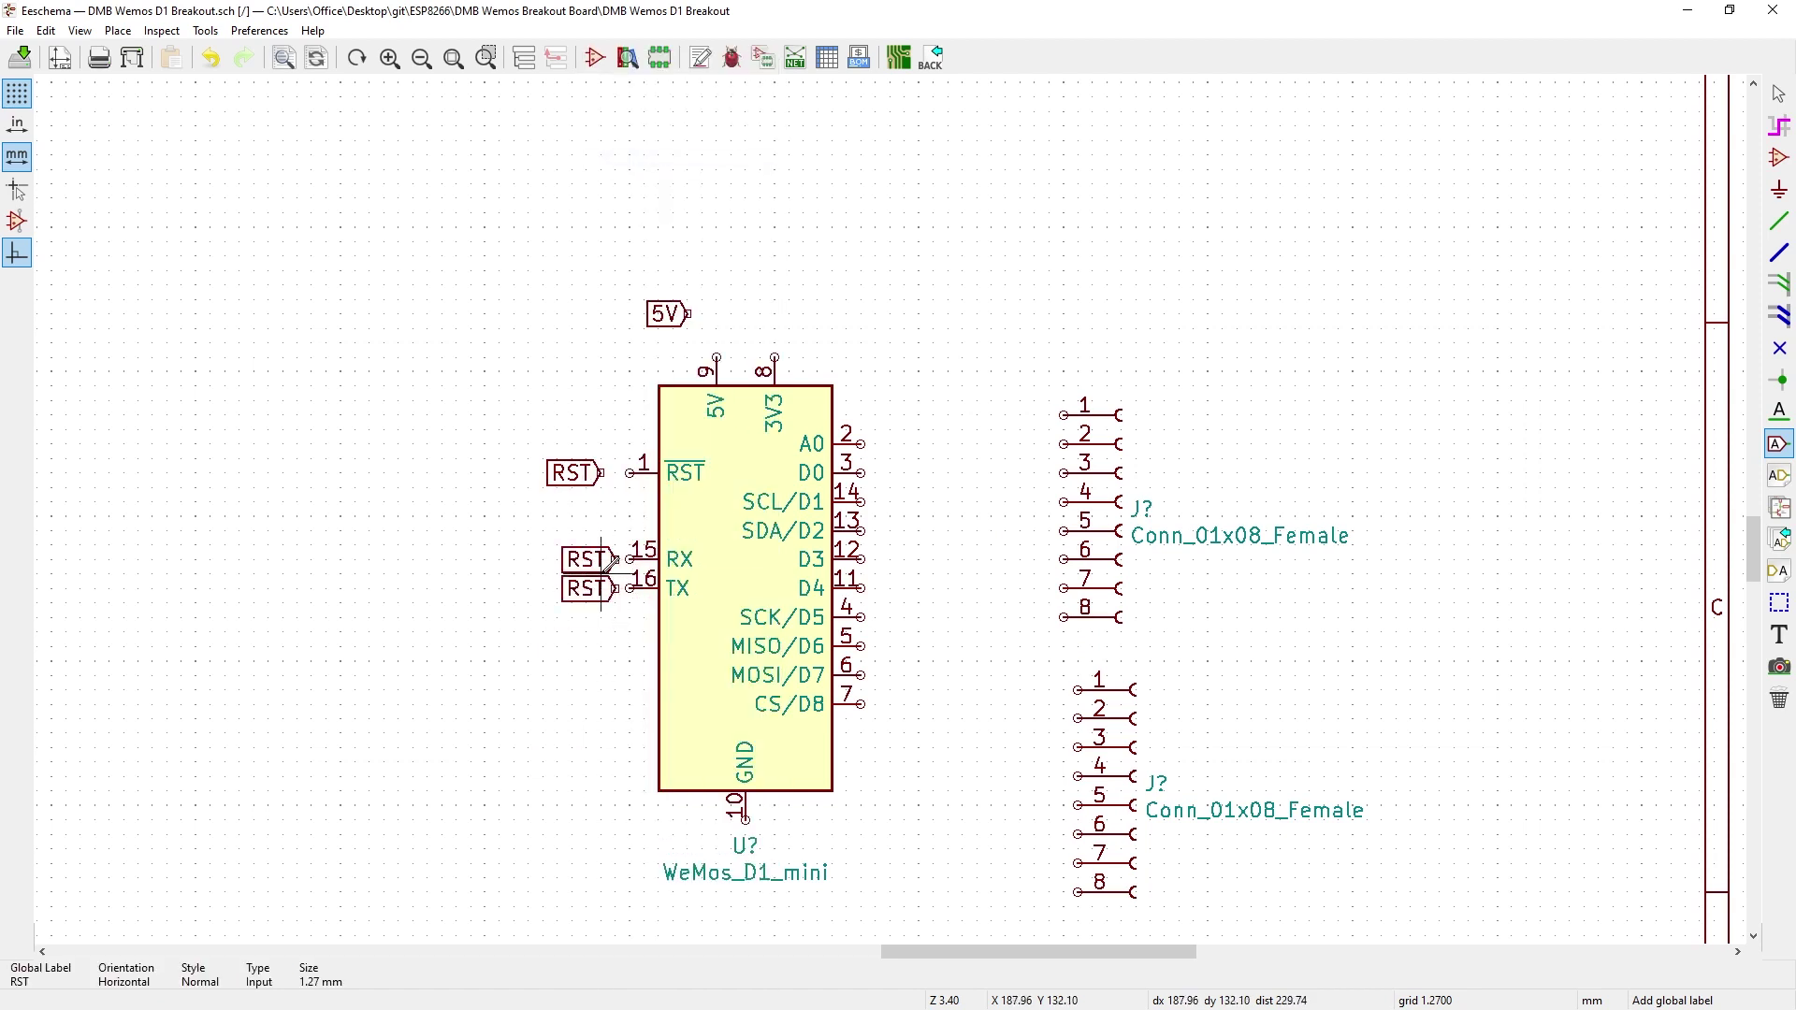
Add TX and GND global labels at their module pins
right_click(572, 602)
click(655, 524)
text(TX)
key(Return)
right_click(591, 588)
click(646, 163)
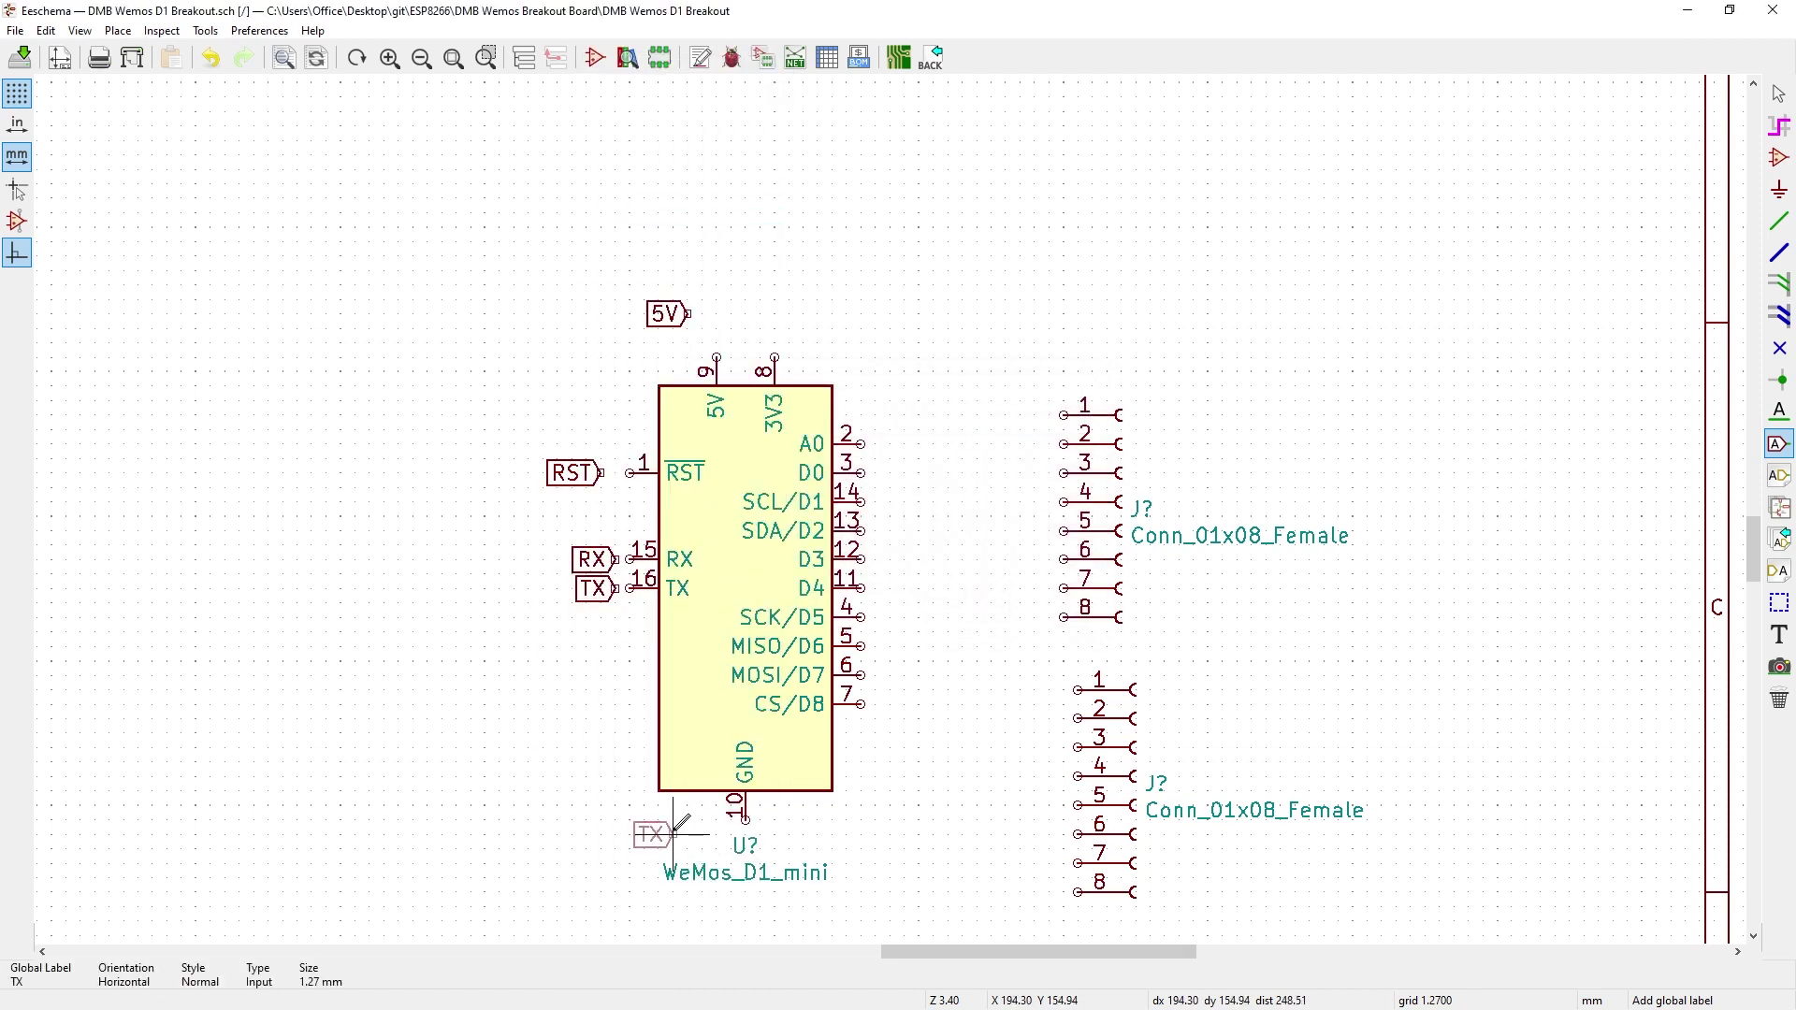
click(655, 831)
text(GND)
key(Return)
Duplicate the GND label onto pins 7 and 6 and beside A0
right_click(655, 831)
click(729, 449)
click(919, 704)
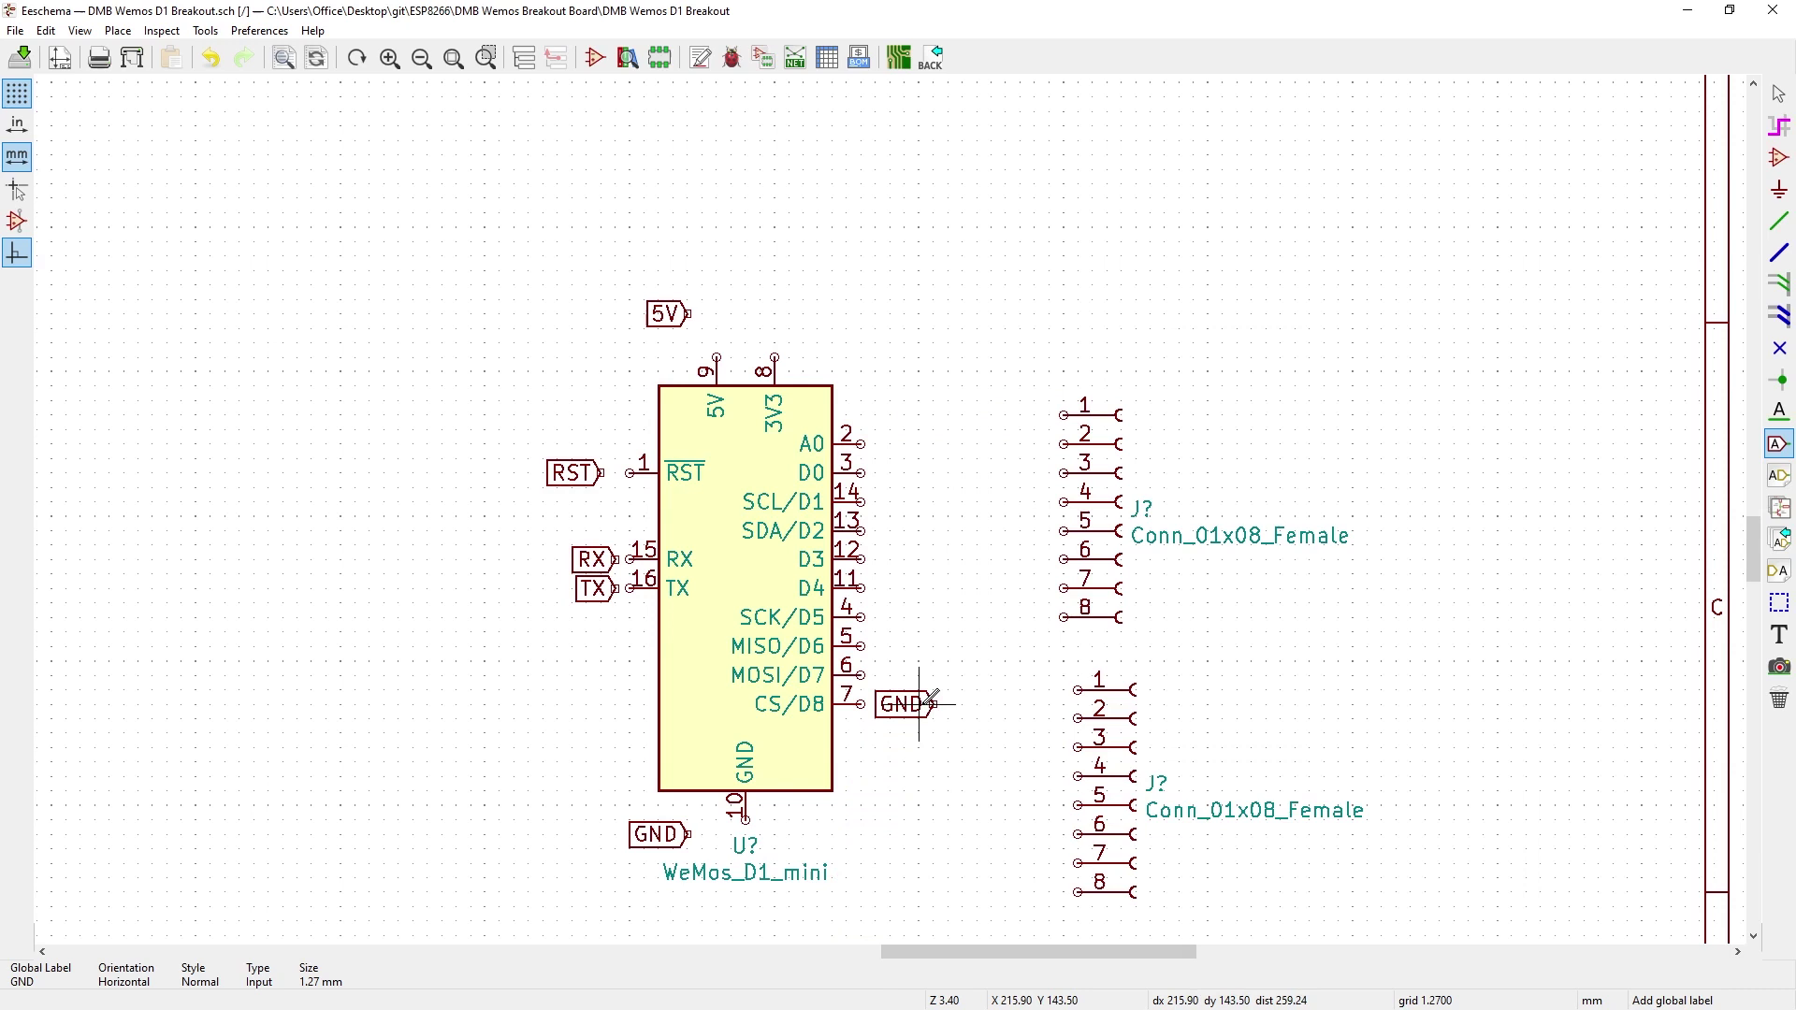
right_click(921, 703)
click(992, 300)
click(913, 666)
key(Escape)
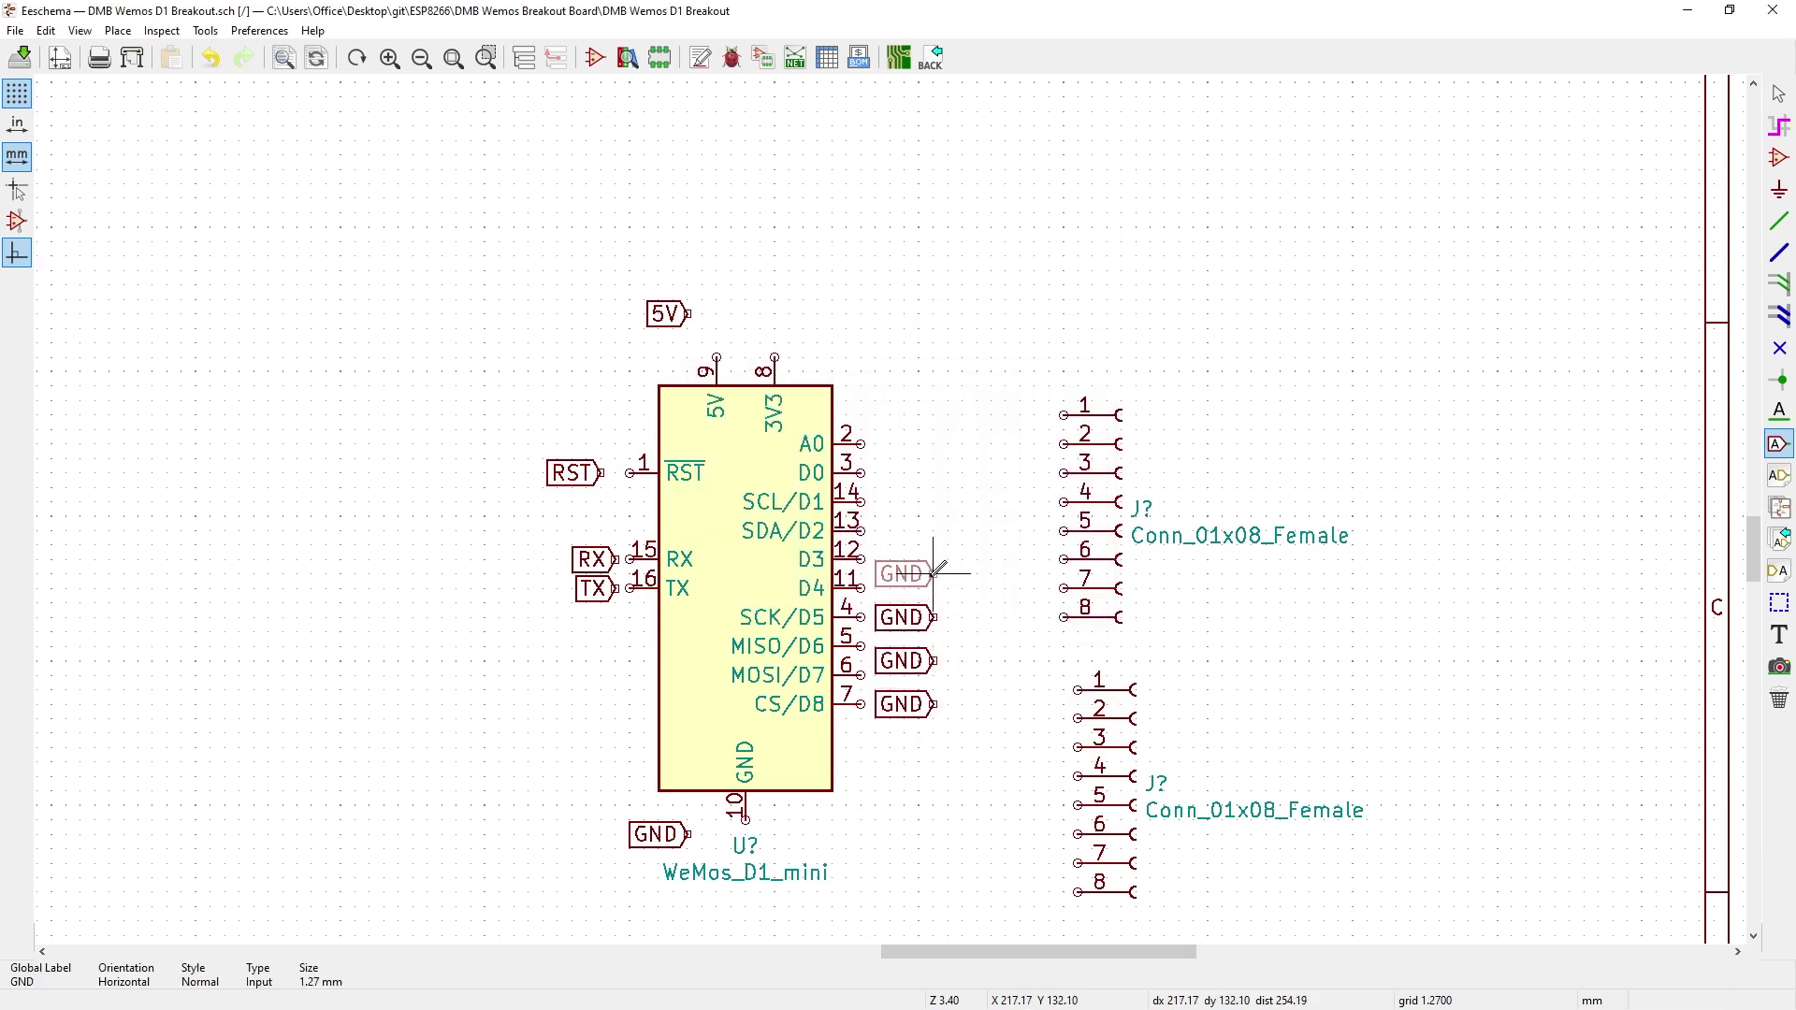
double_click(922, 444)
key(Escape)
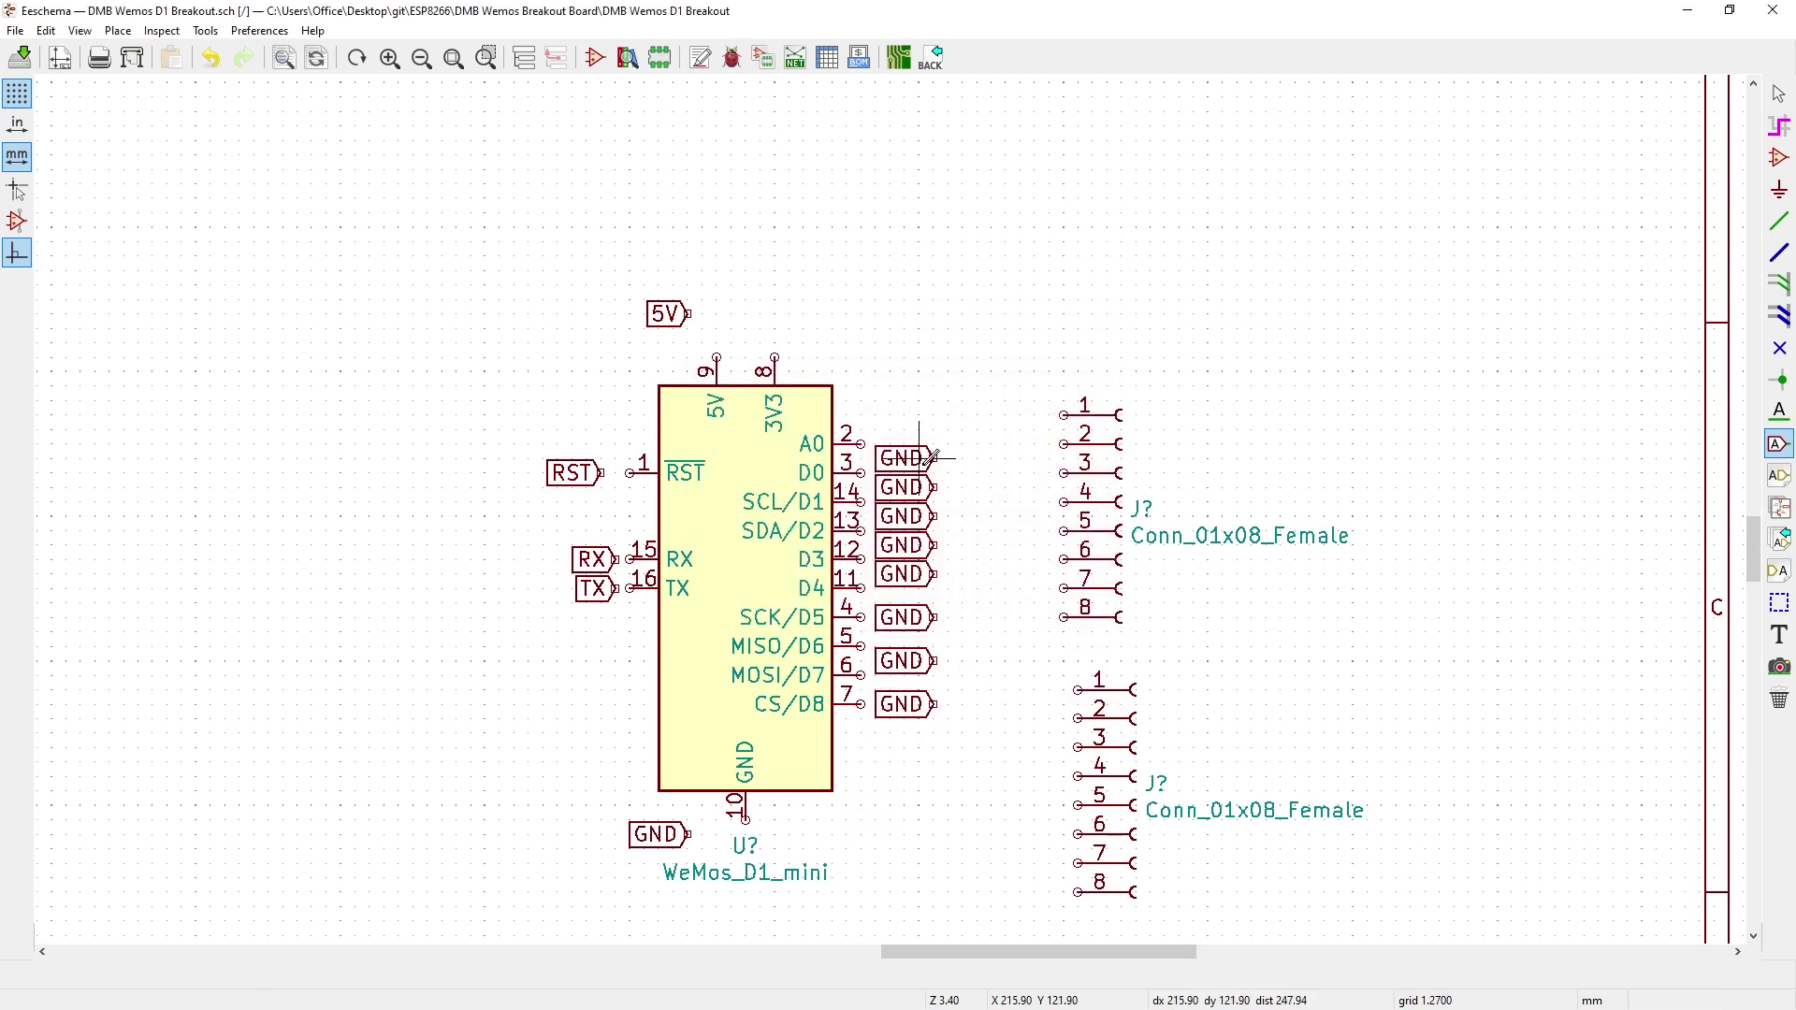
Rename the copied labels to CS, MOSI, SCK and SDA
click(904, 704)
text(CS)
click(964, 615)
text(MOSI)
key(Return)
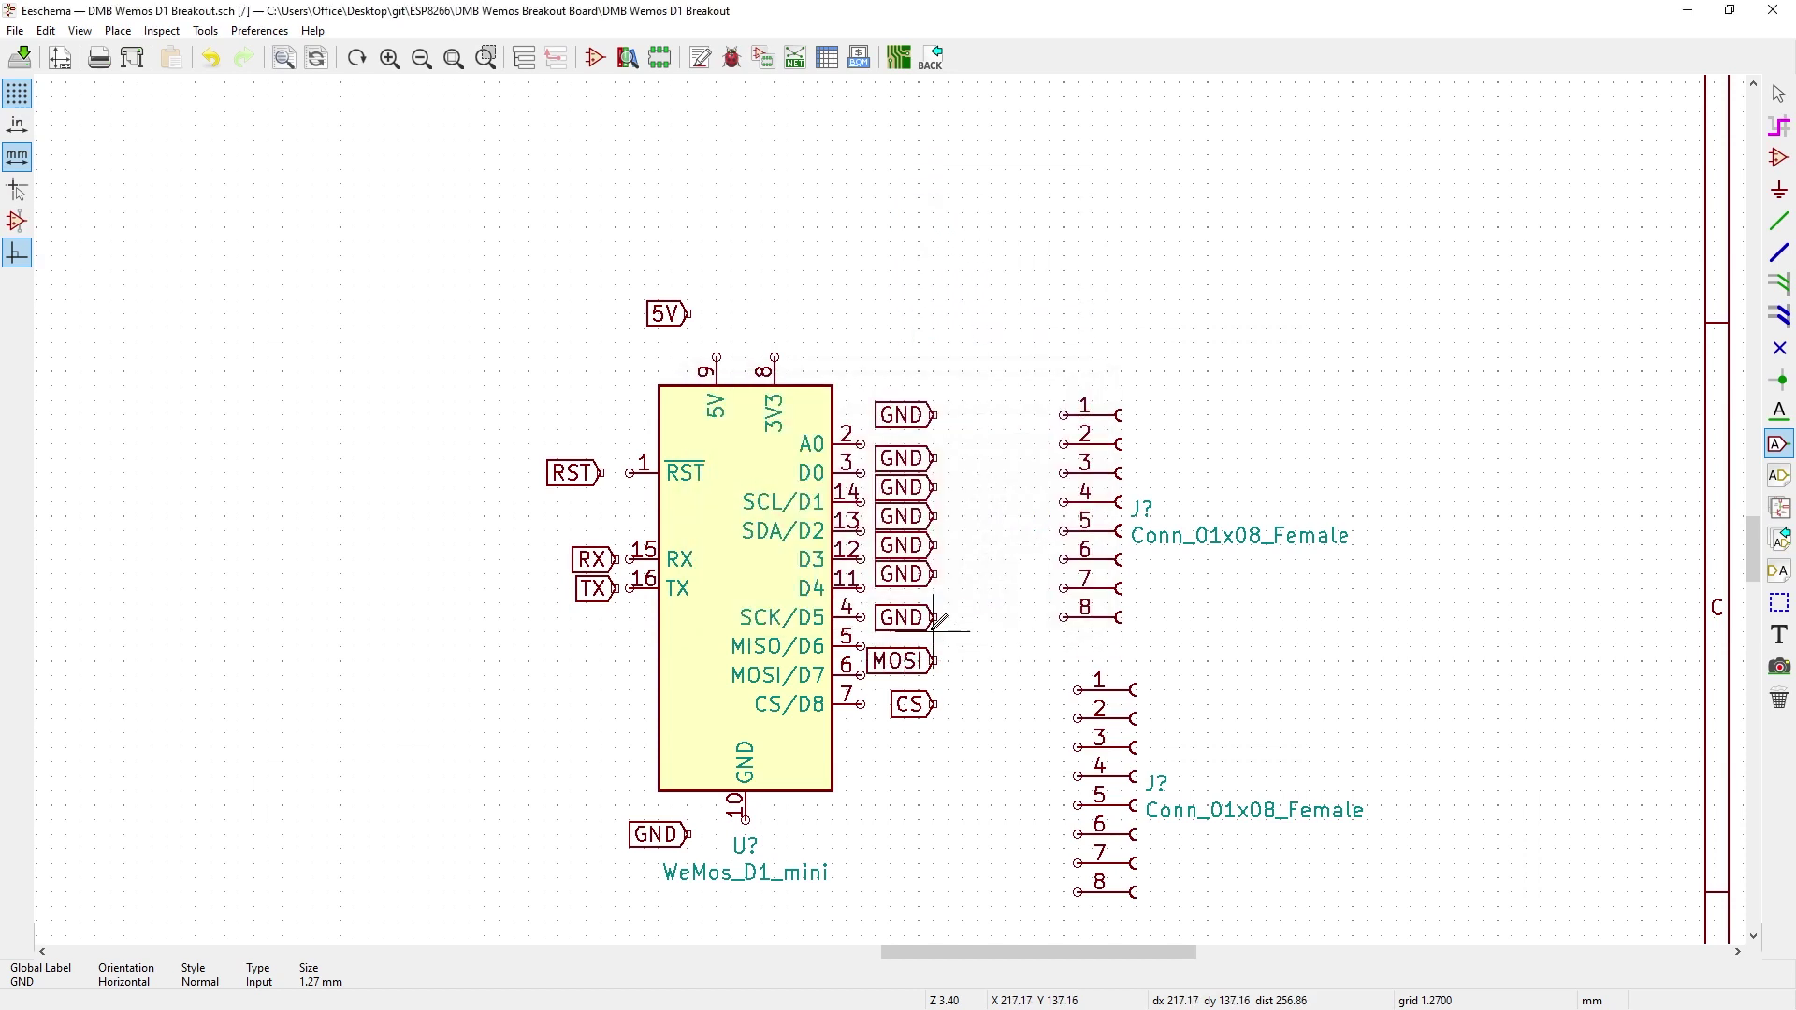
text(SCK)
key(Return)
right_click(919, 75)
key(Escape)
click(1046, 613)
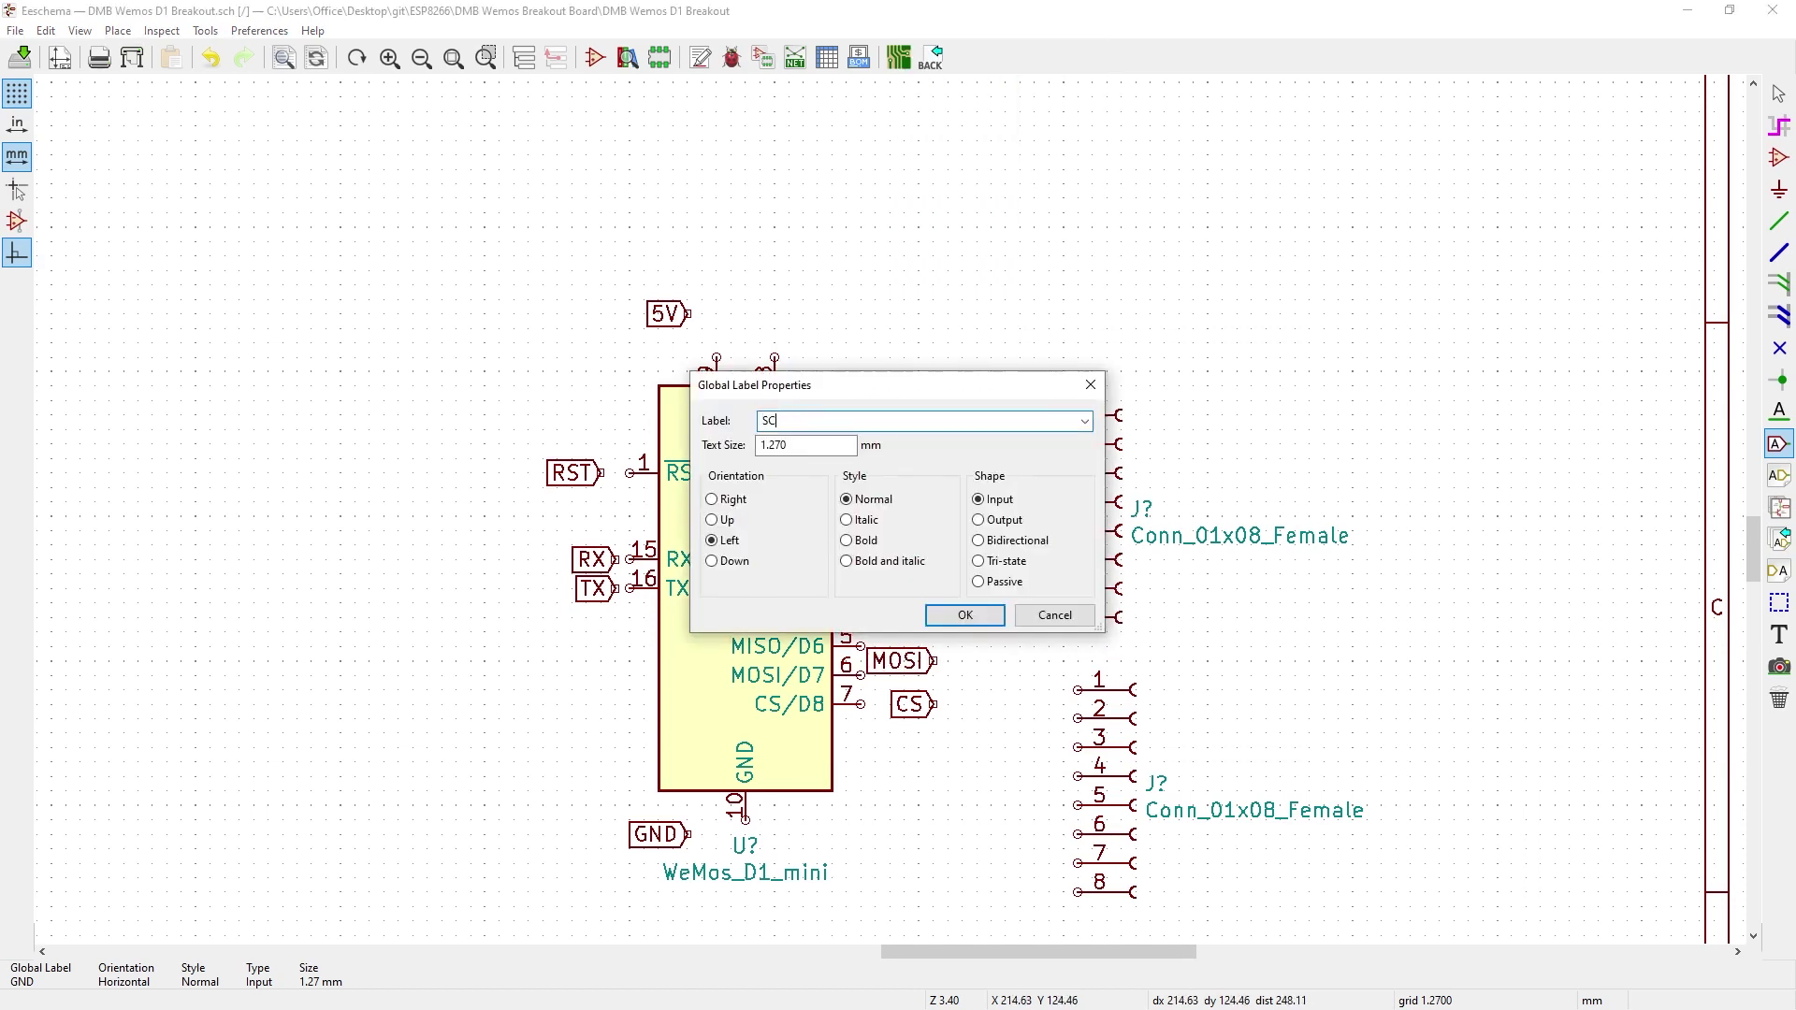
click(965, 615)
Rename the label beside A0 to A0, align the D0, D4 and MOSI labels, and save
double_click(902, 458)
text(A0)
key(Return)
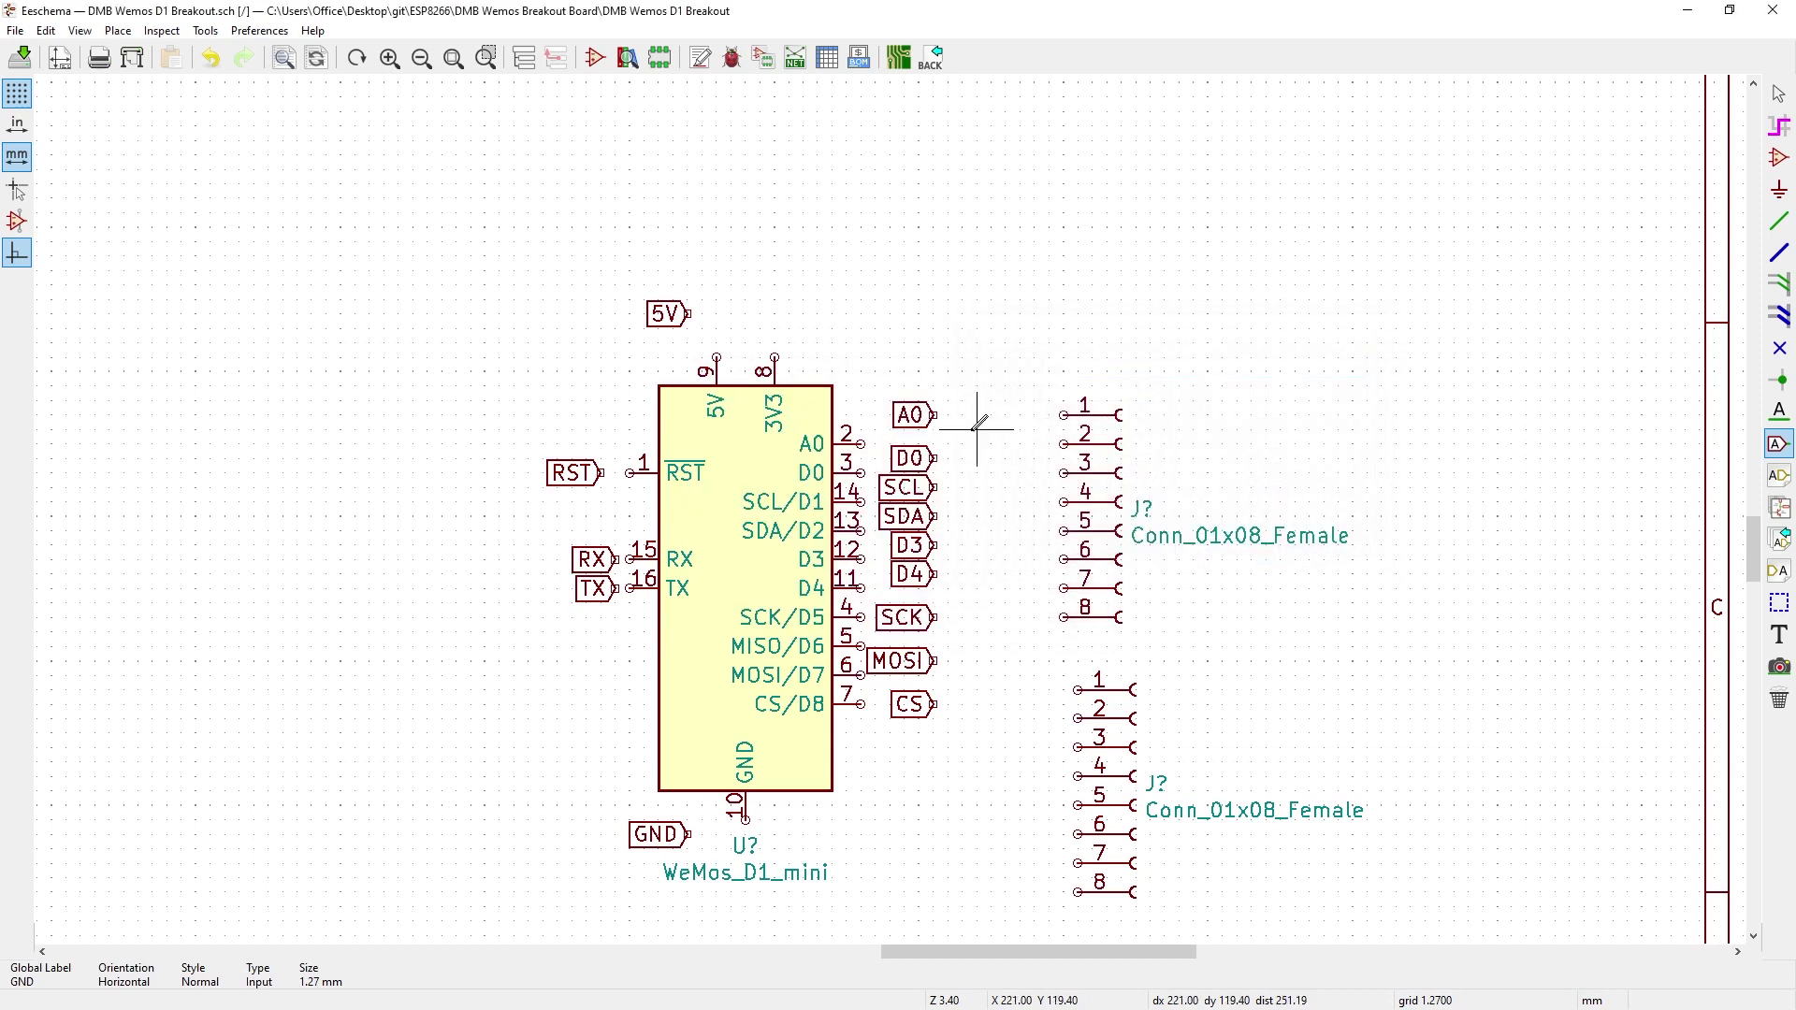
key(r)
click(932, 561)
key(m)
click(936, 618)
key(m)
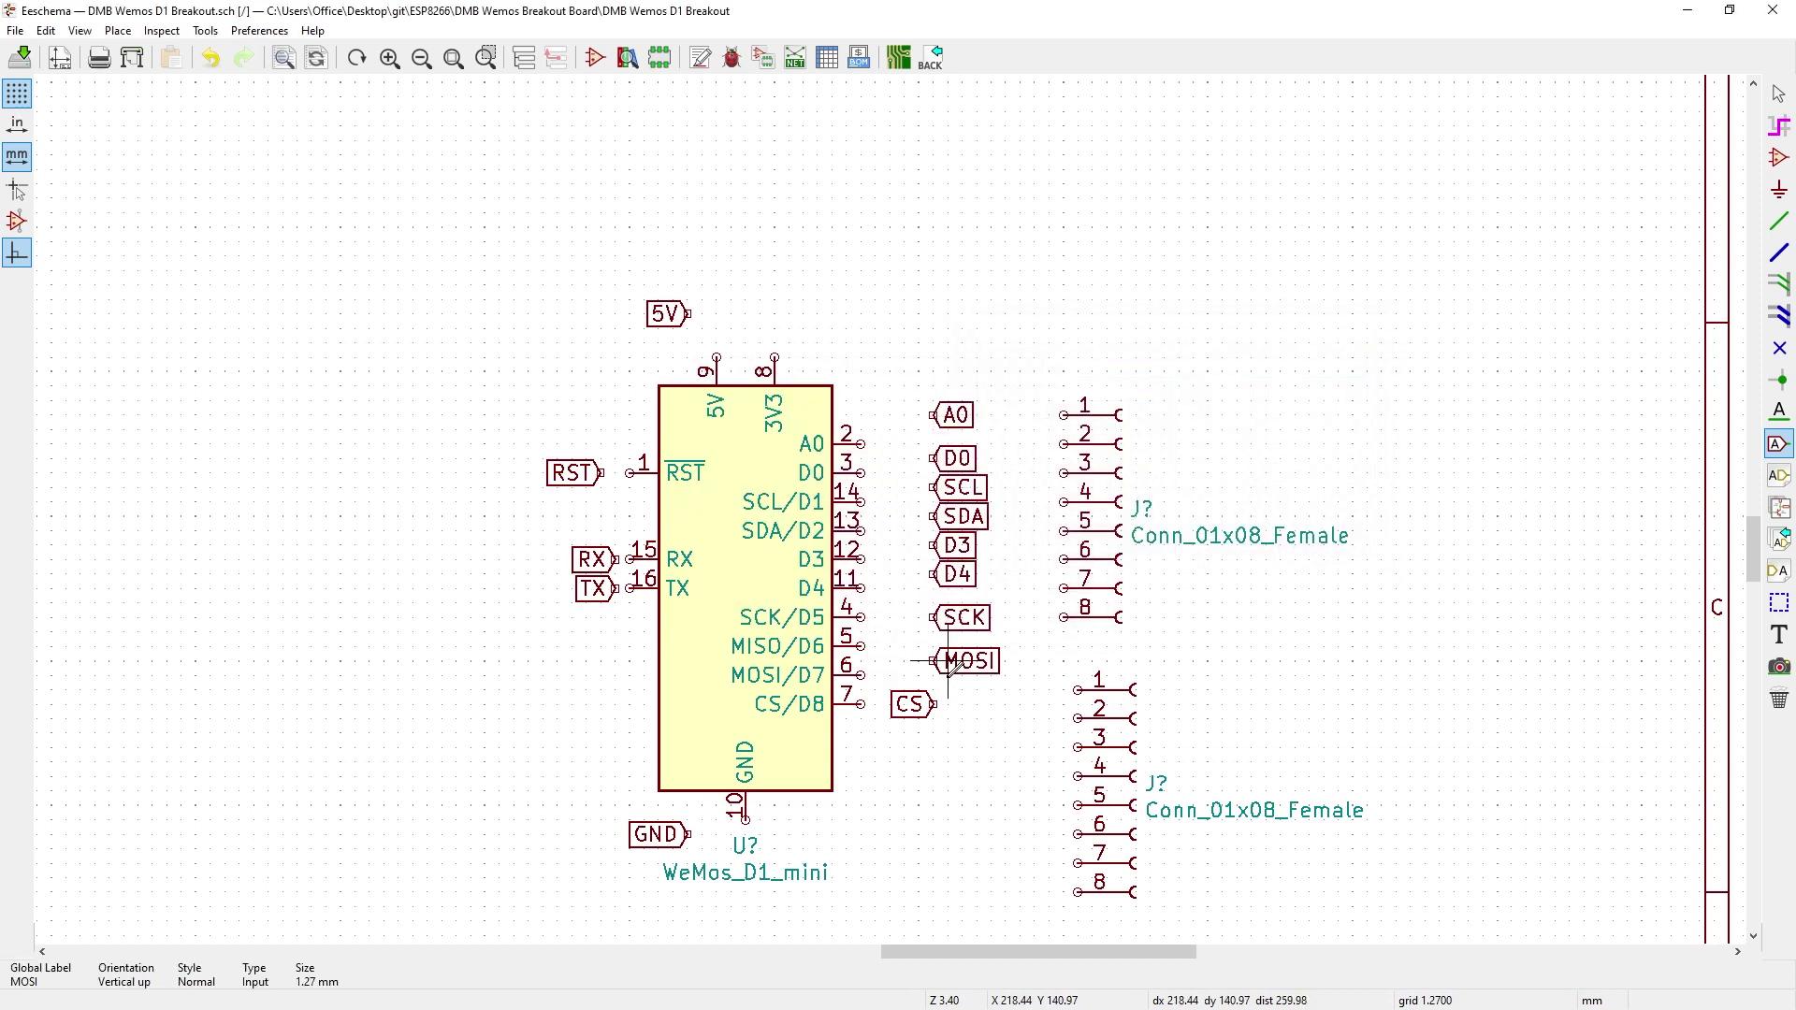
click(903, 472)
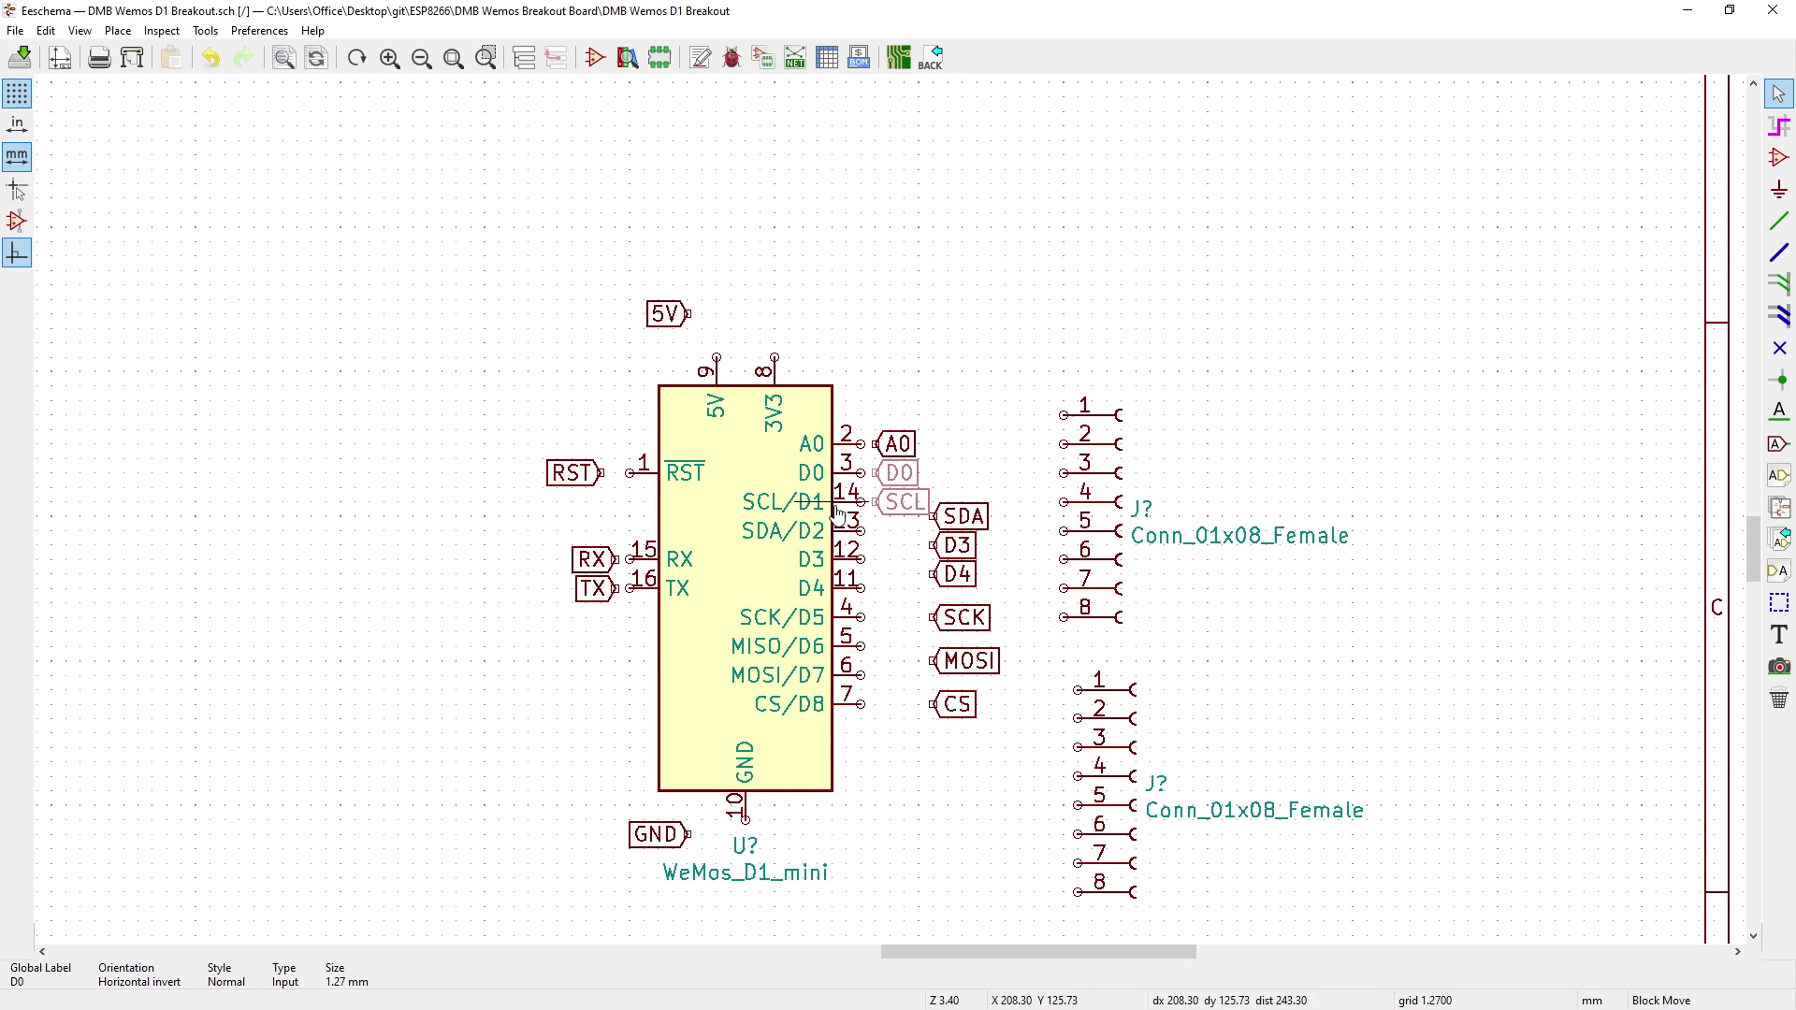
key(ctrl+s)
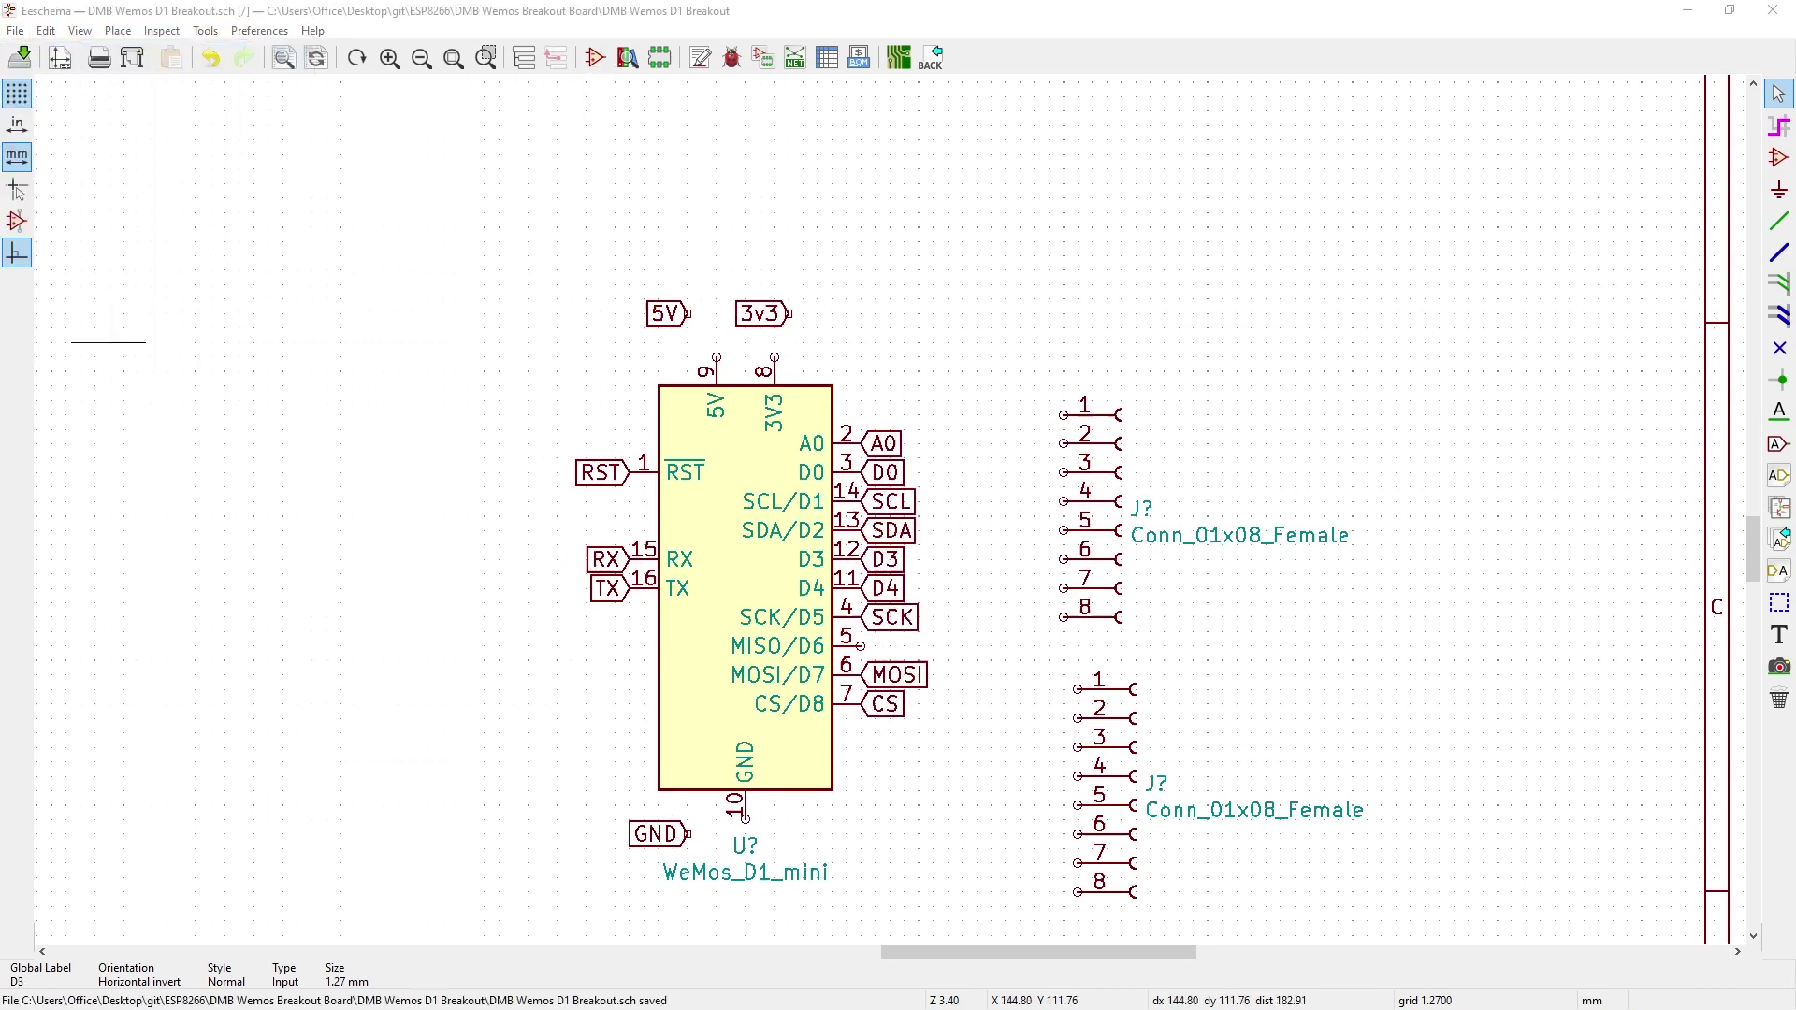
Place an upright GND label on pin 10 and a 3V3 label on pin 8
key(m)
scroll(784, 847, up, 1)
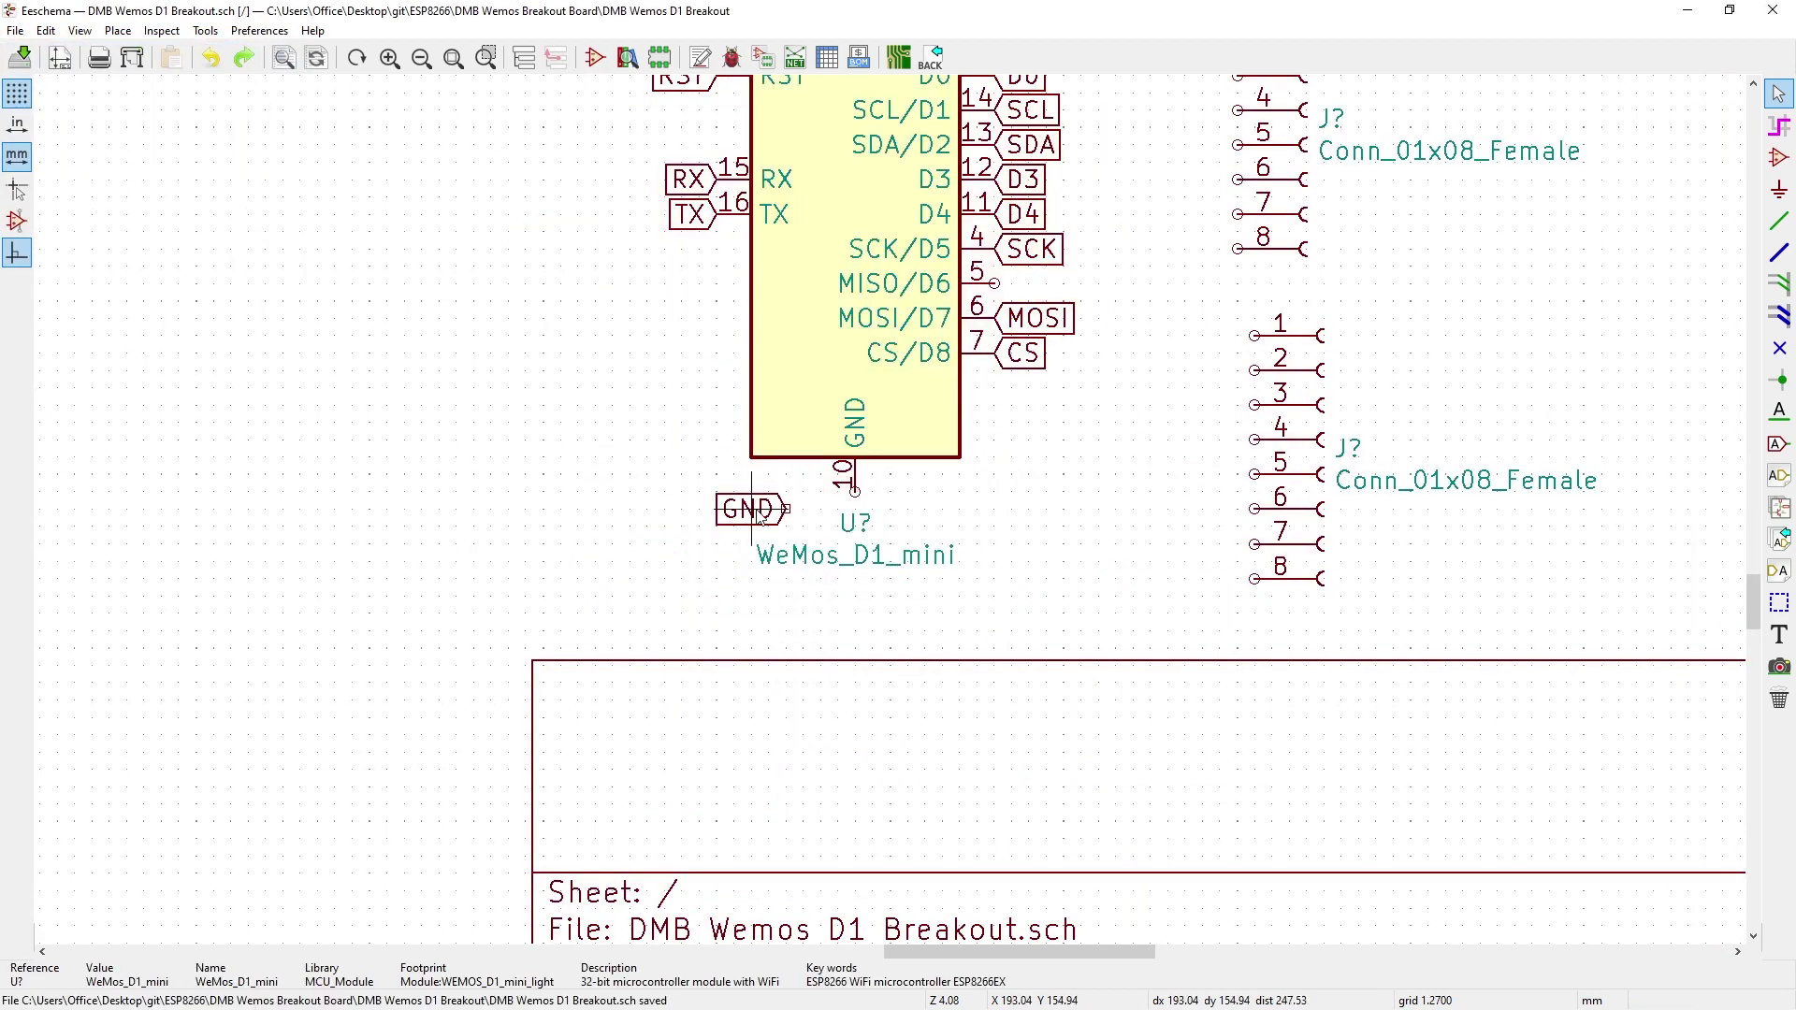
key(r)
click(854, 552)
right_click(859, 570)
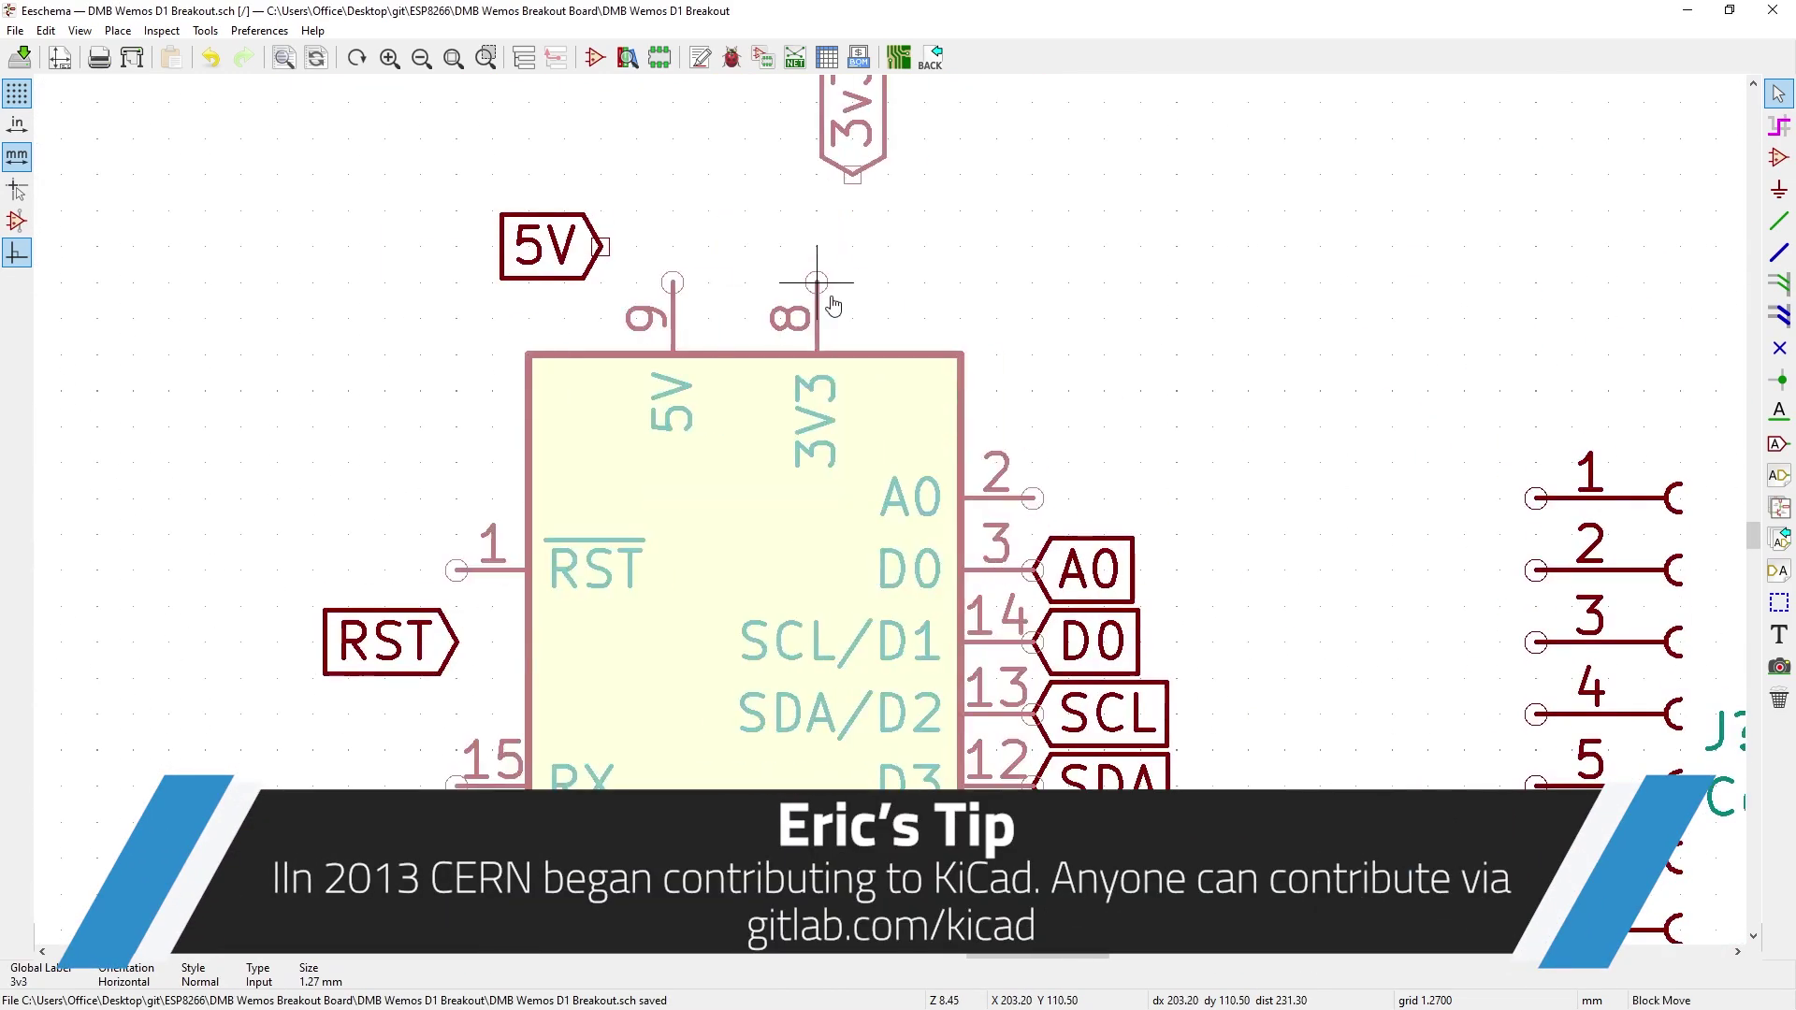
click(833, 301)
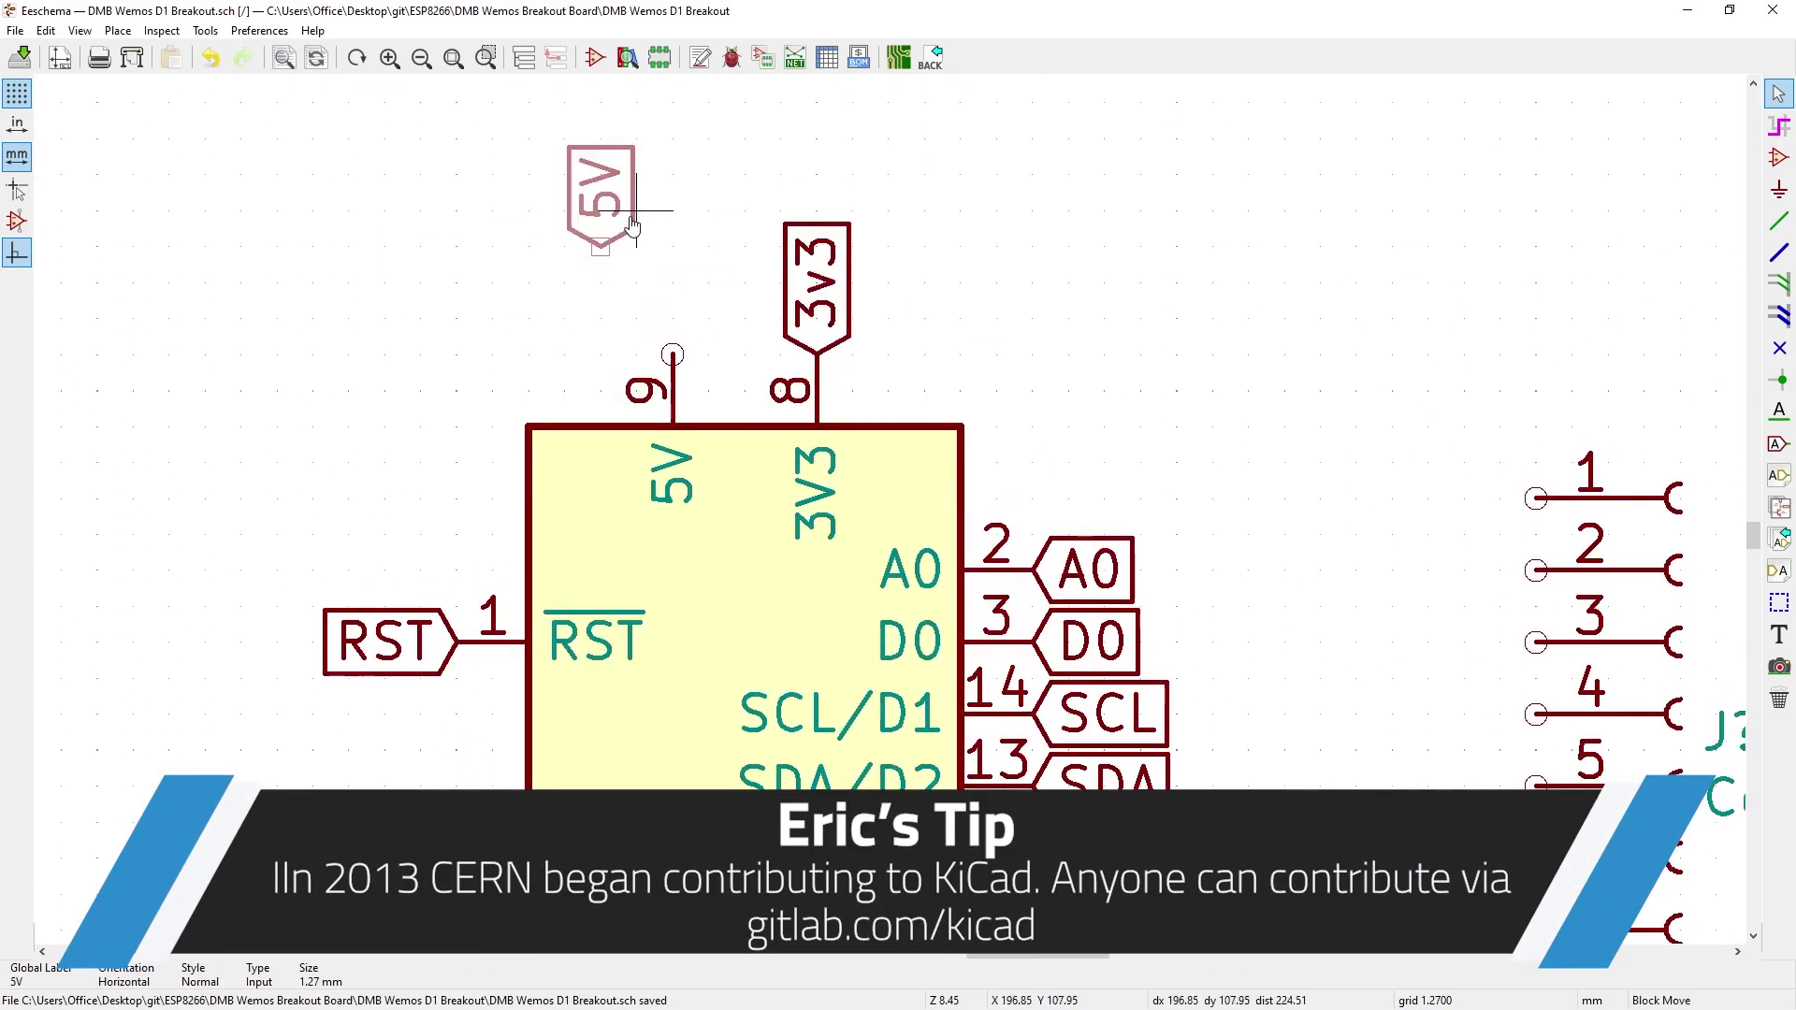
scroll(833, 309, down, 2)
Duplicate the 8-pin connector and mirror the copy left-to-right
right_click(1200, 455)
click(1243, 473)
right_click(277, 510)
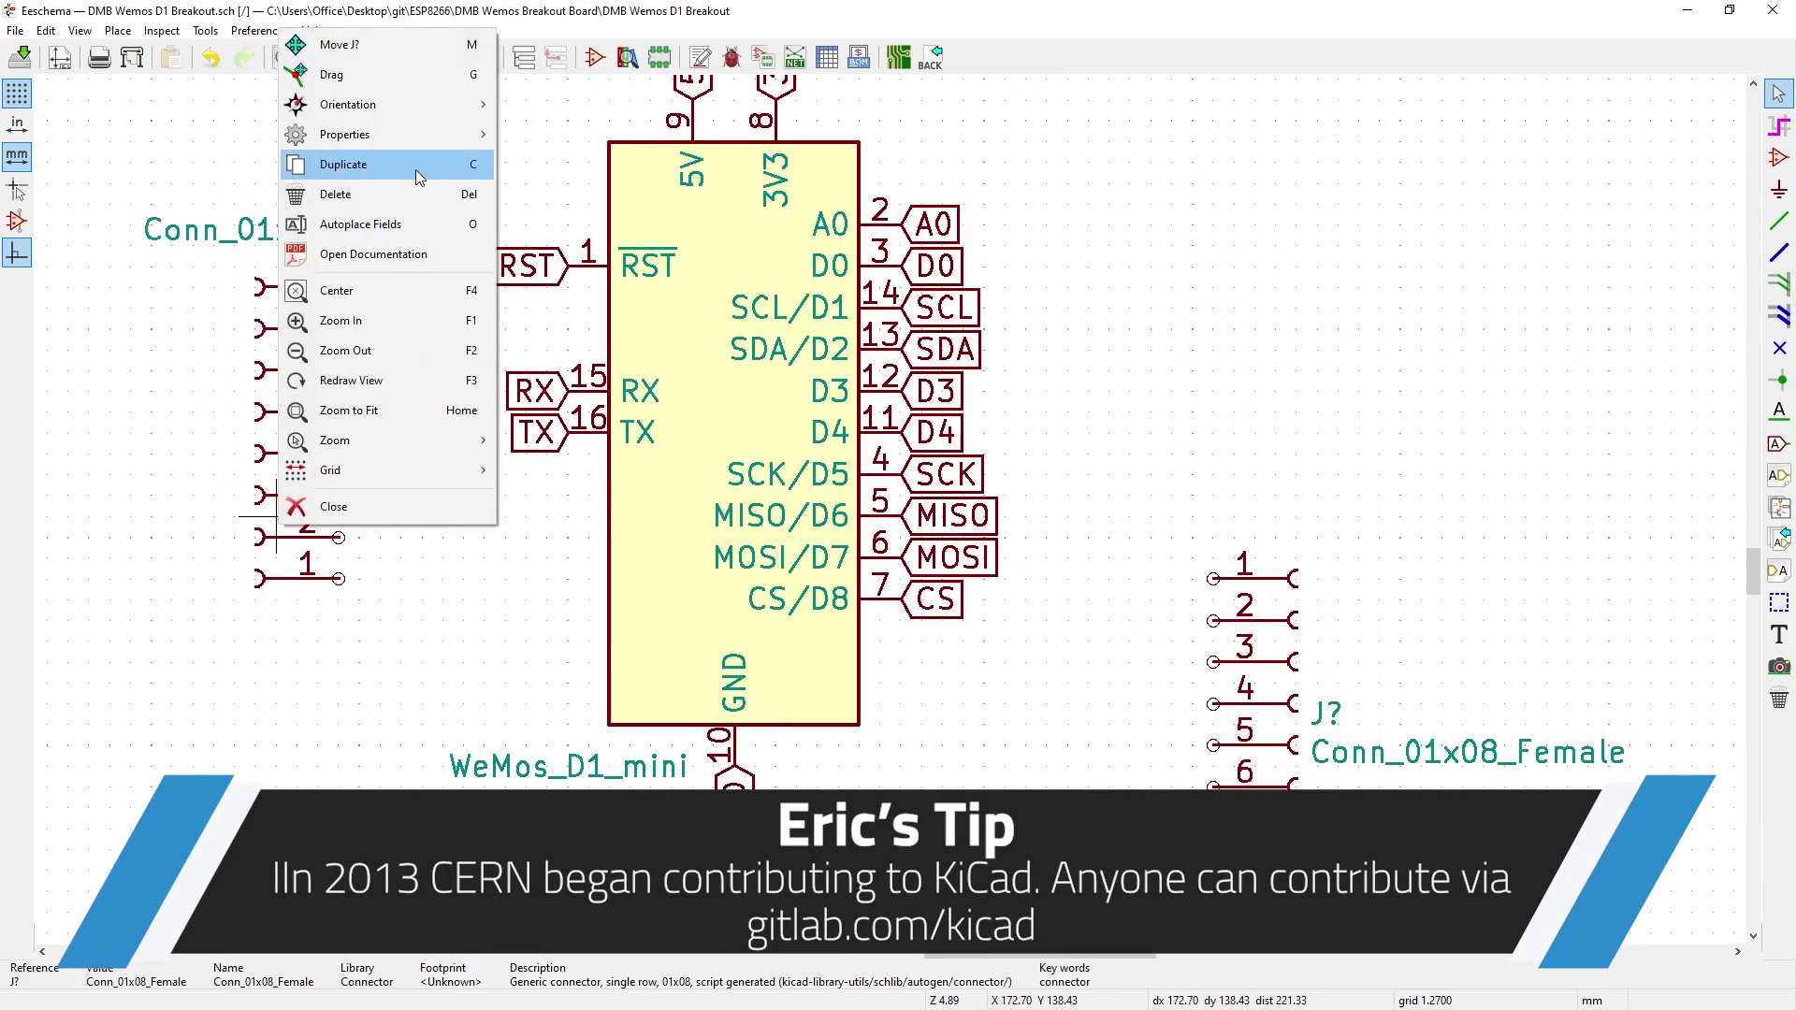
click(337, 496)
right_click(277, 494)
mouse_move(393, 576)
click(666, 678)
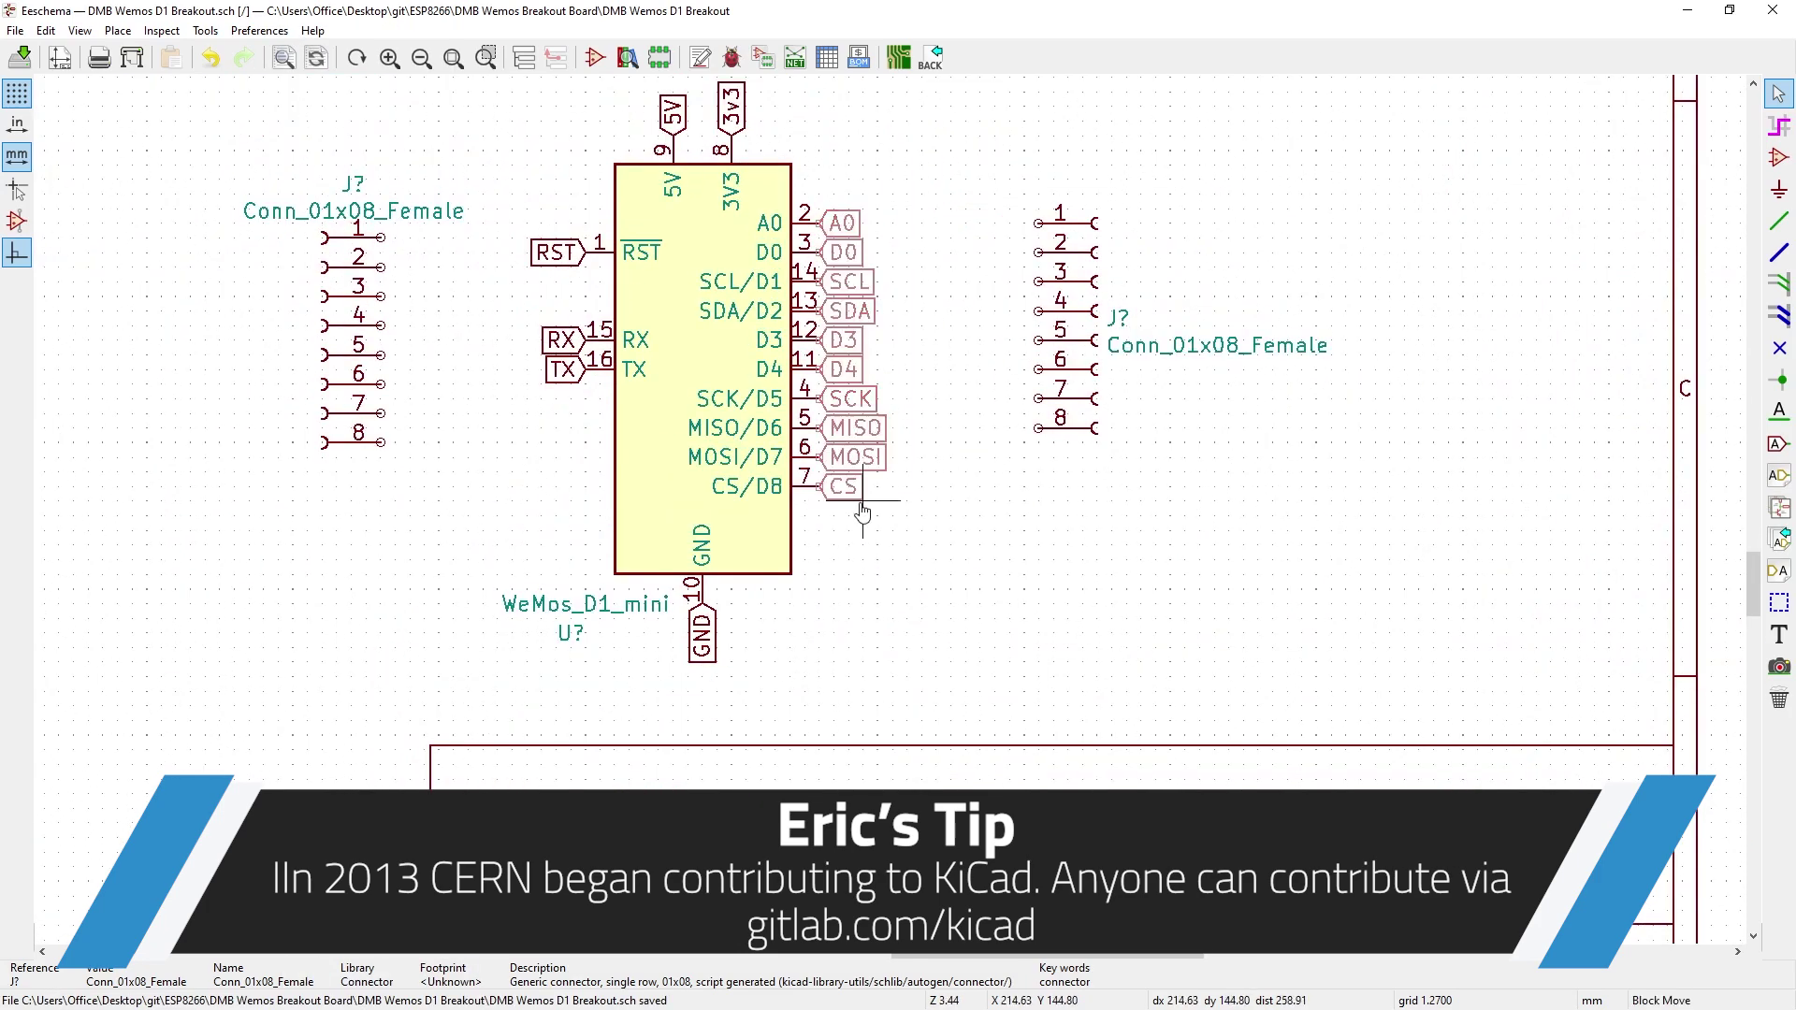
Block-move MISO and MOSI onto left connector pins 5-6 and SCL/SDA onto right pins 3-4
drag(527, 165, 585, 397)
right_click(586, 400)
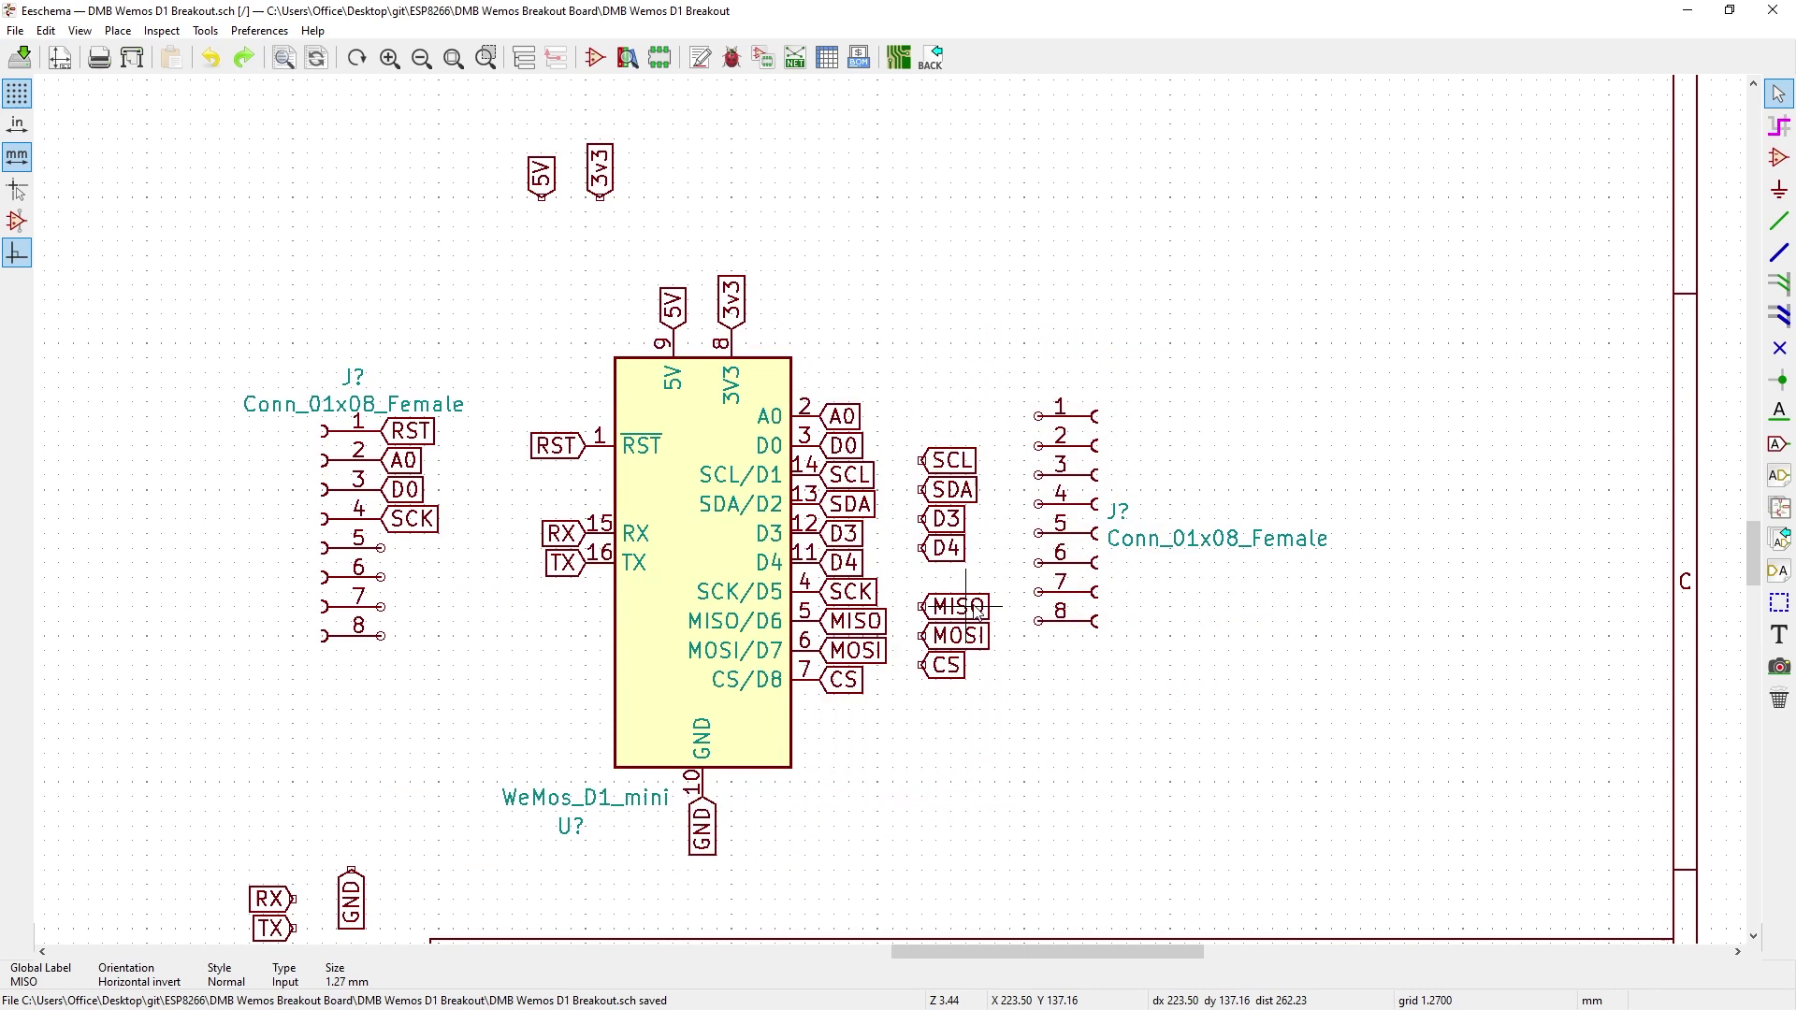
drag(954, 606, 416, 577)
double_click(848, 680)
key(Escape)
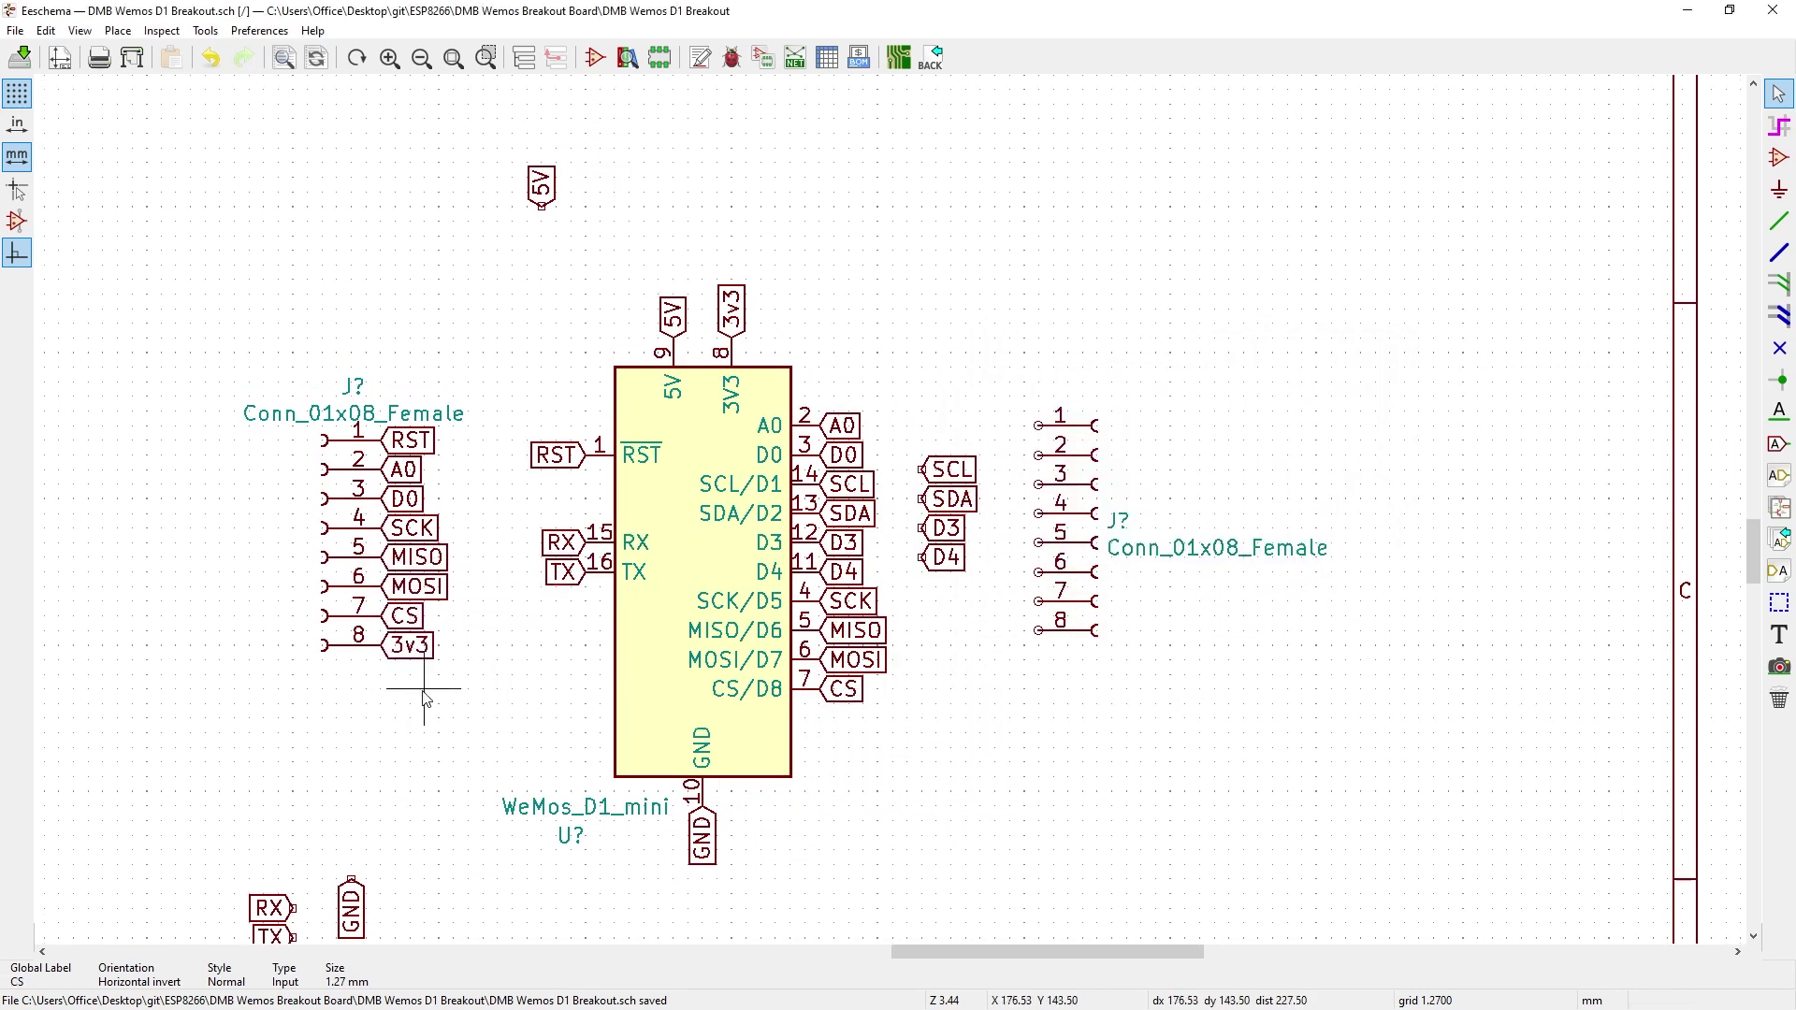
scroll(421, 689, down, 5)
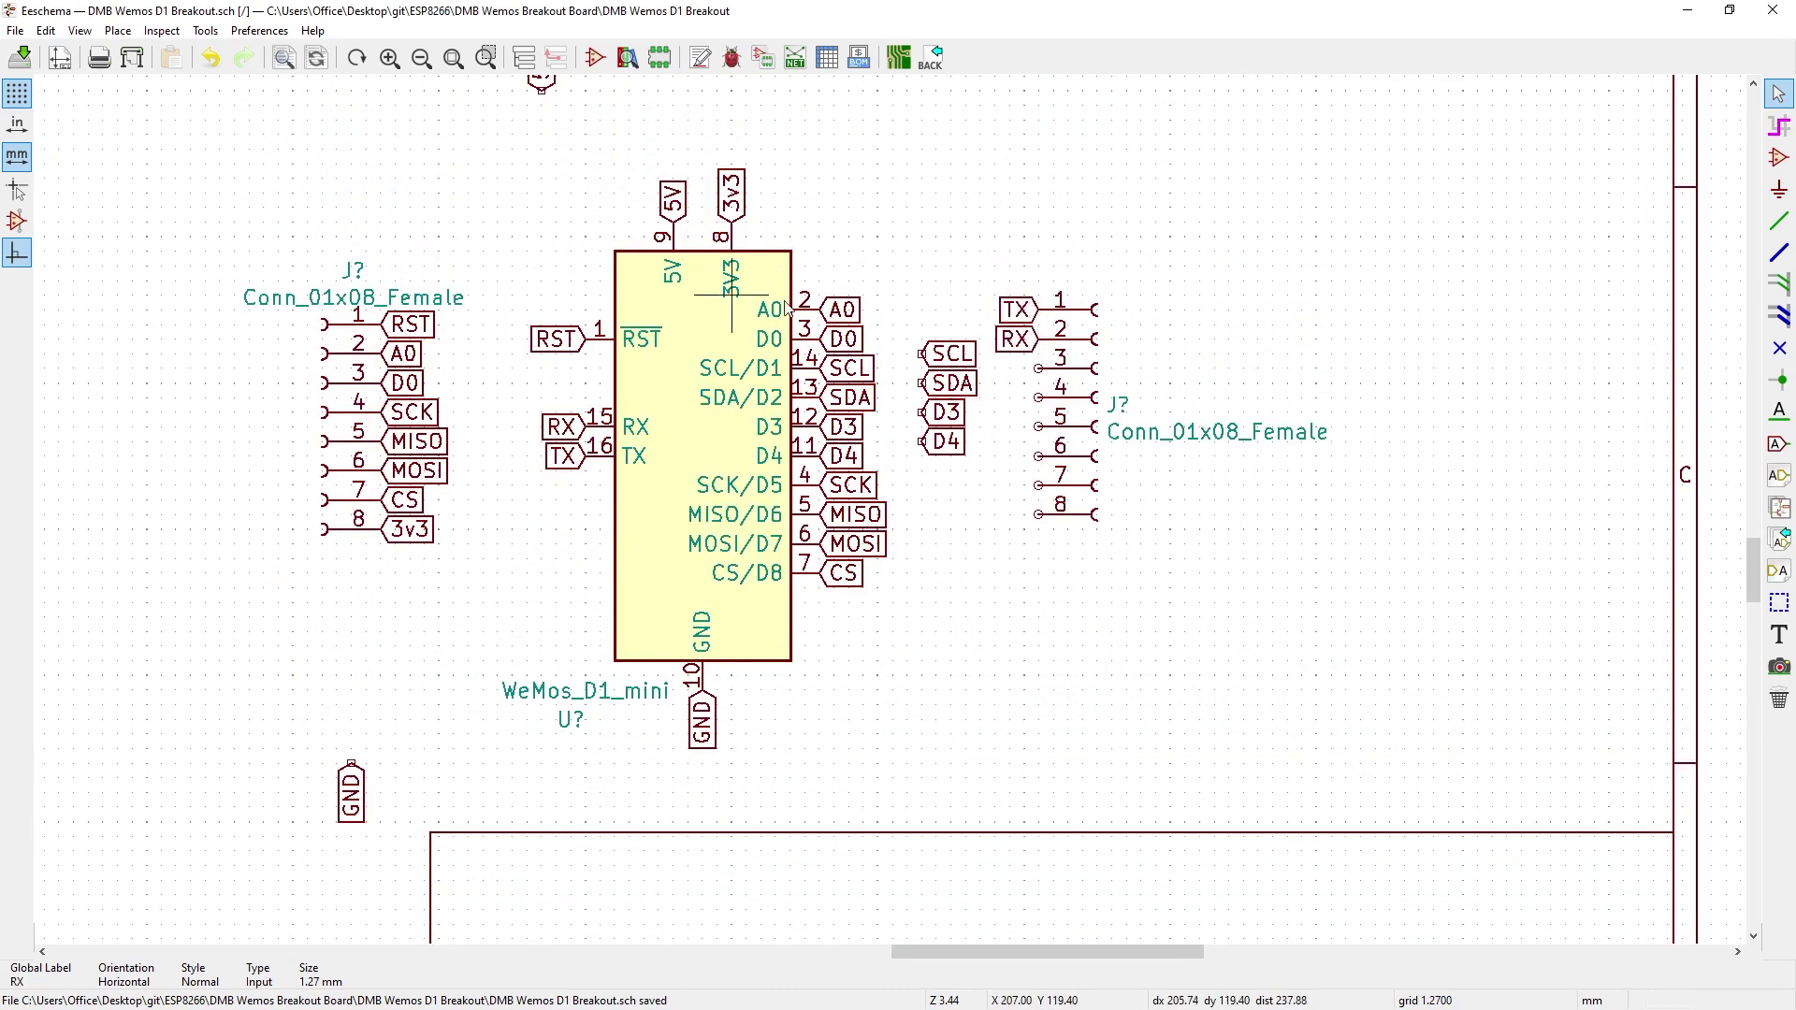
drag(950, 355, 1019, 472)
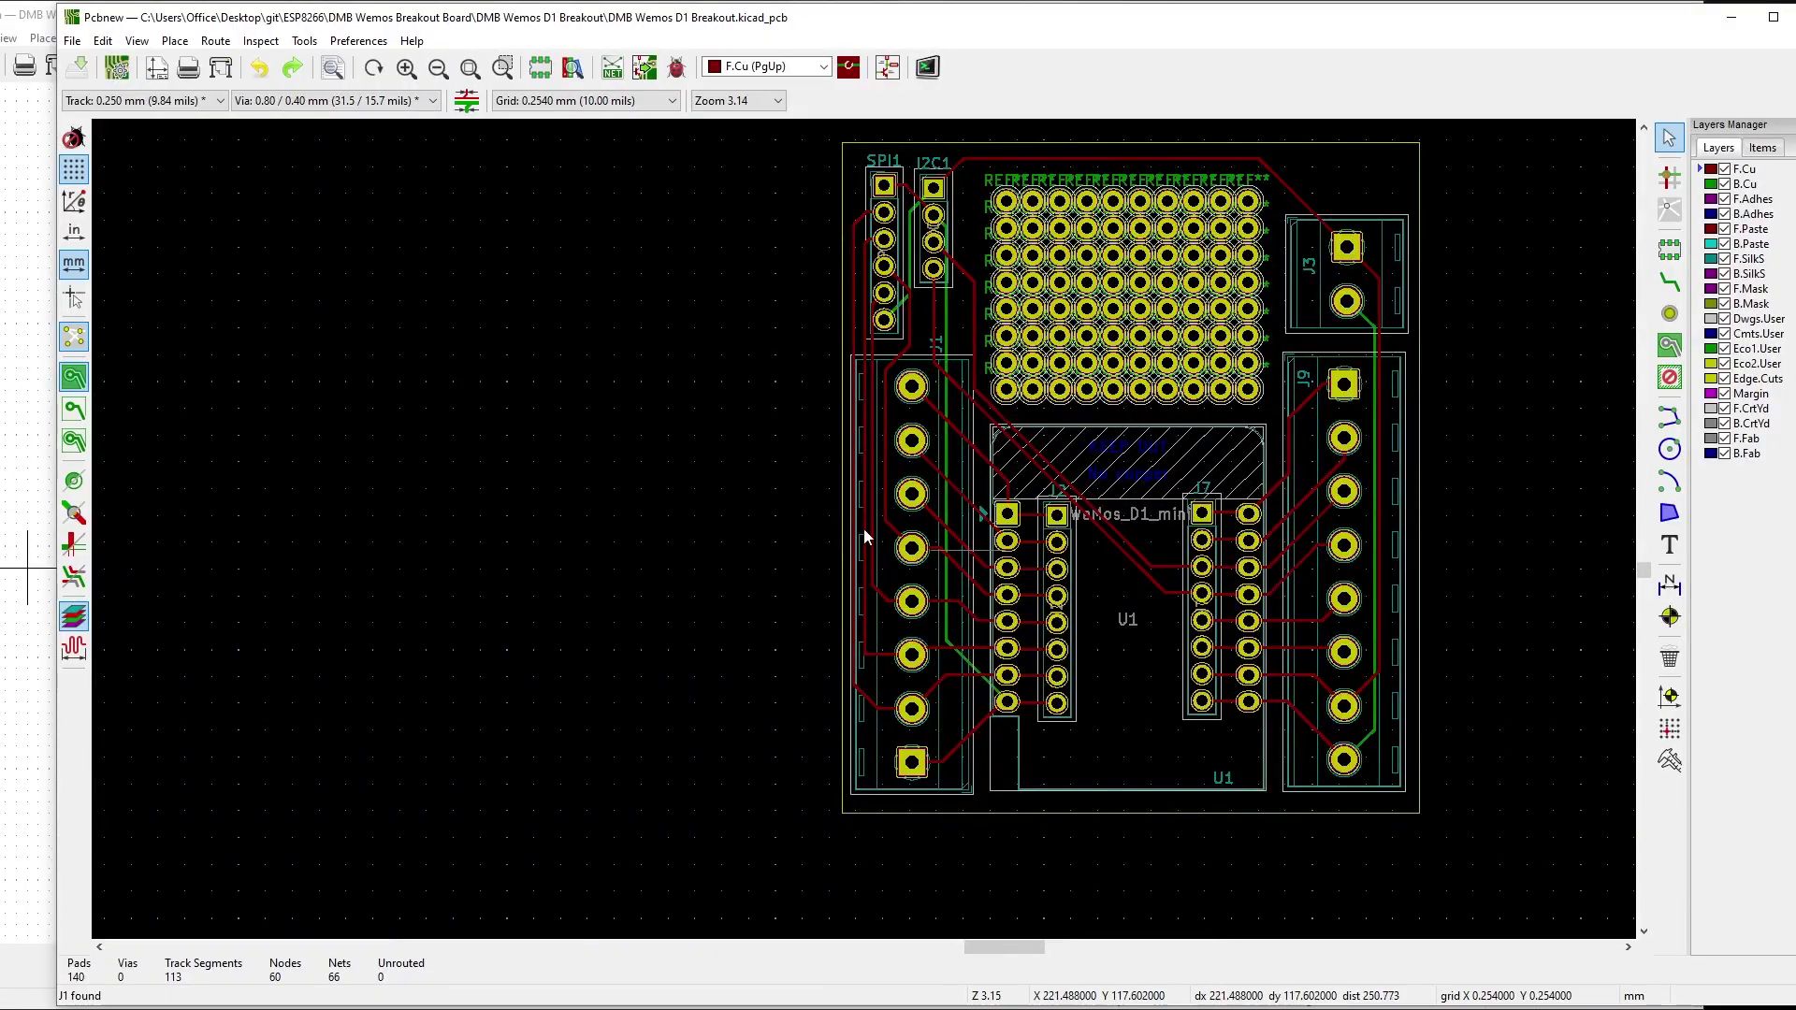
Zoom and pan over the loaded board to inspect its routing
scroll(893, 540, up, 5)
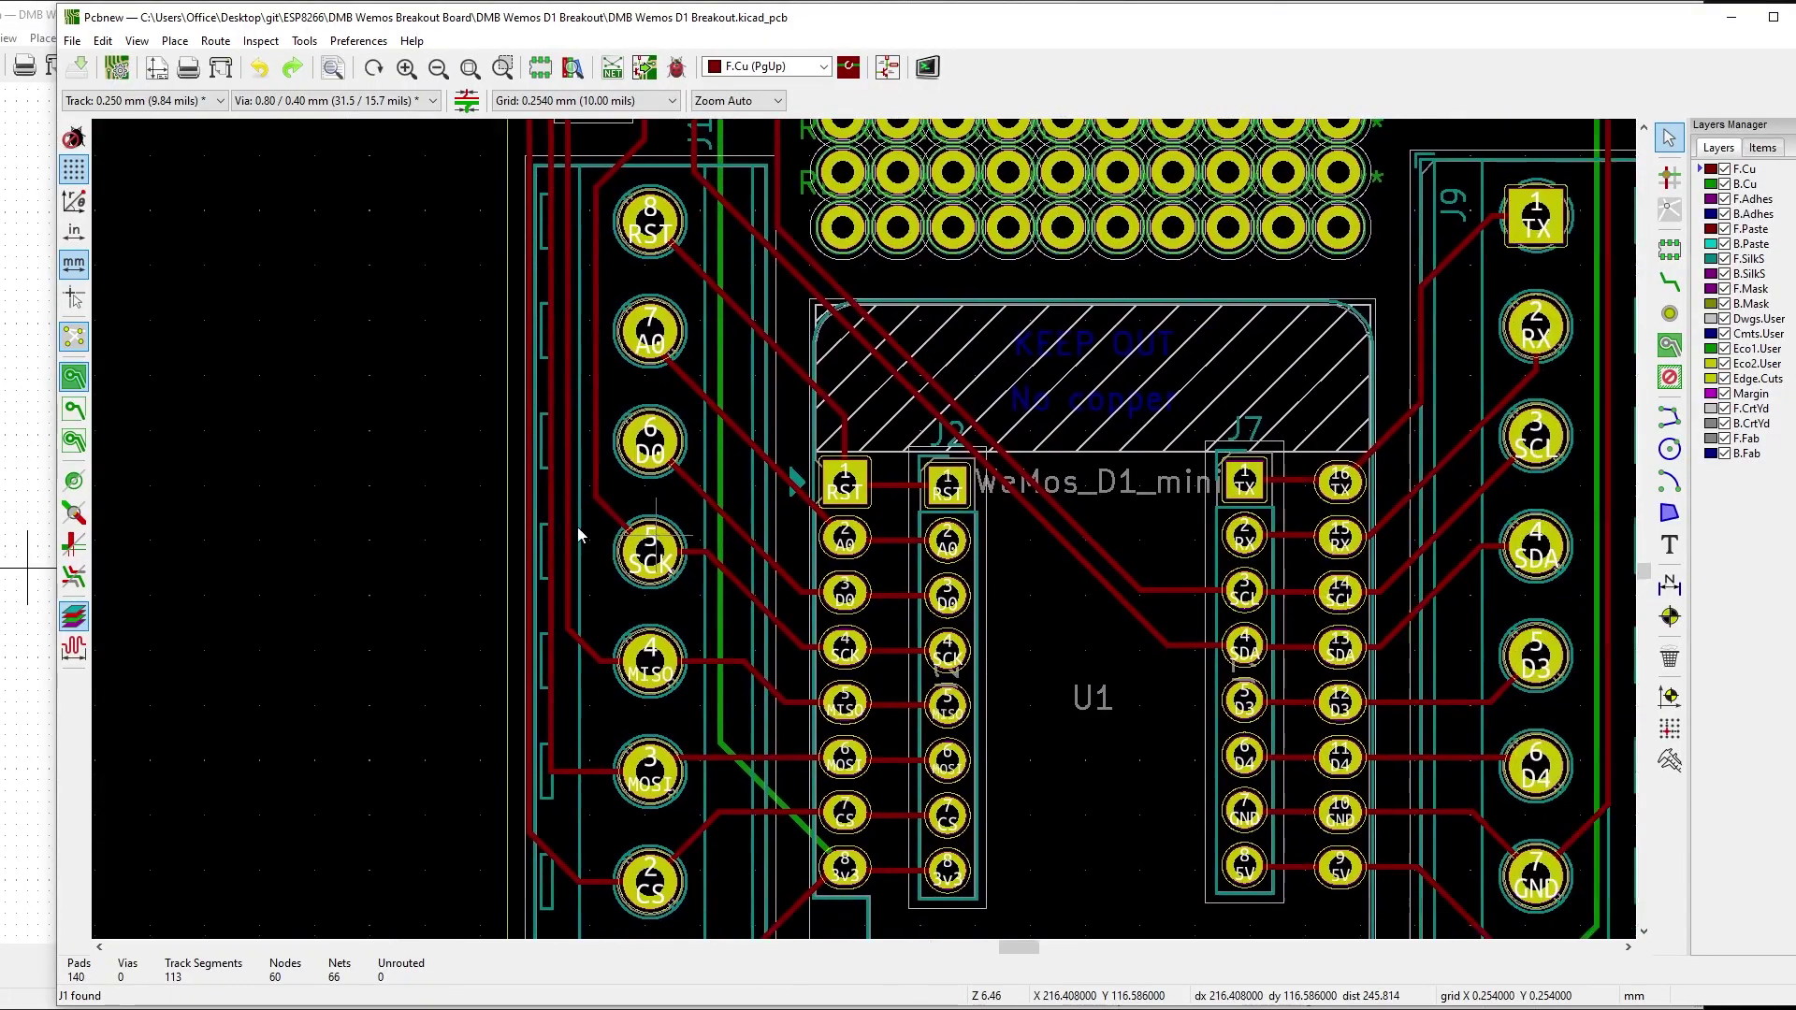
scroll(1154, 584, down, 2)
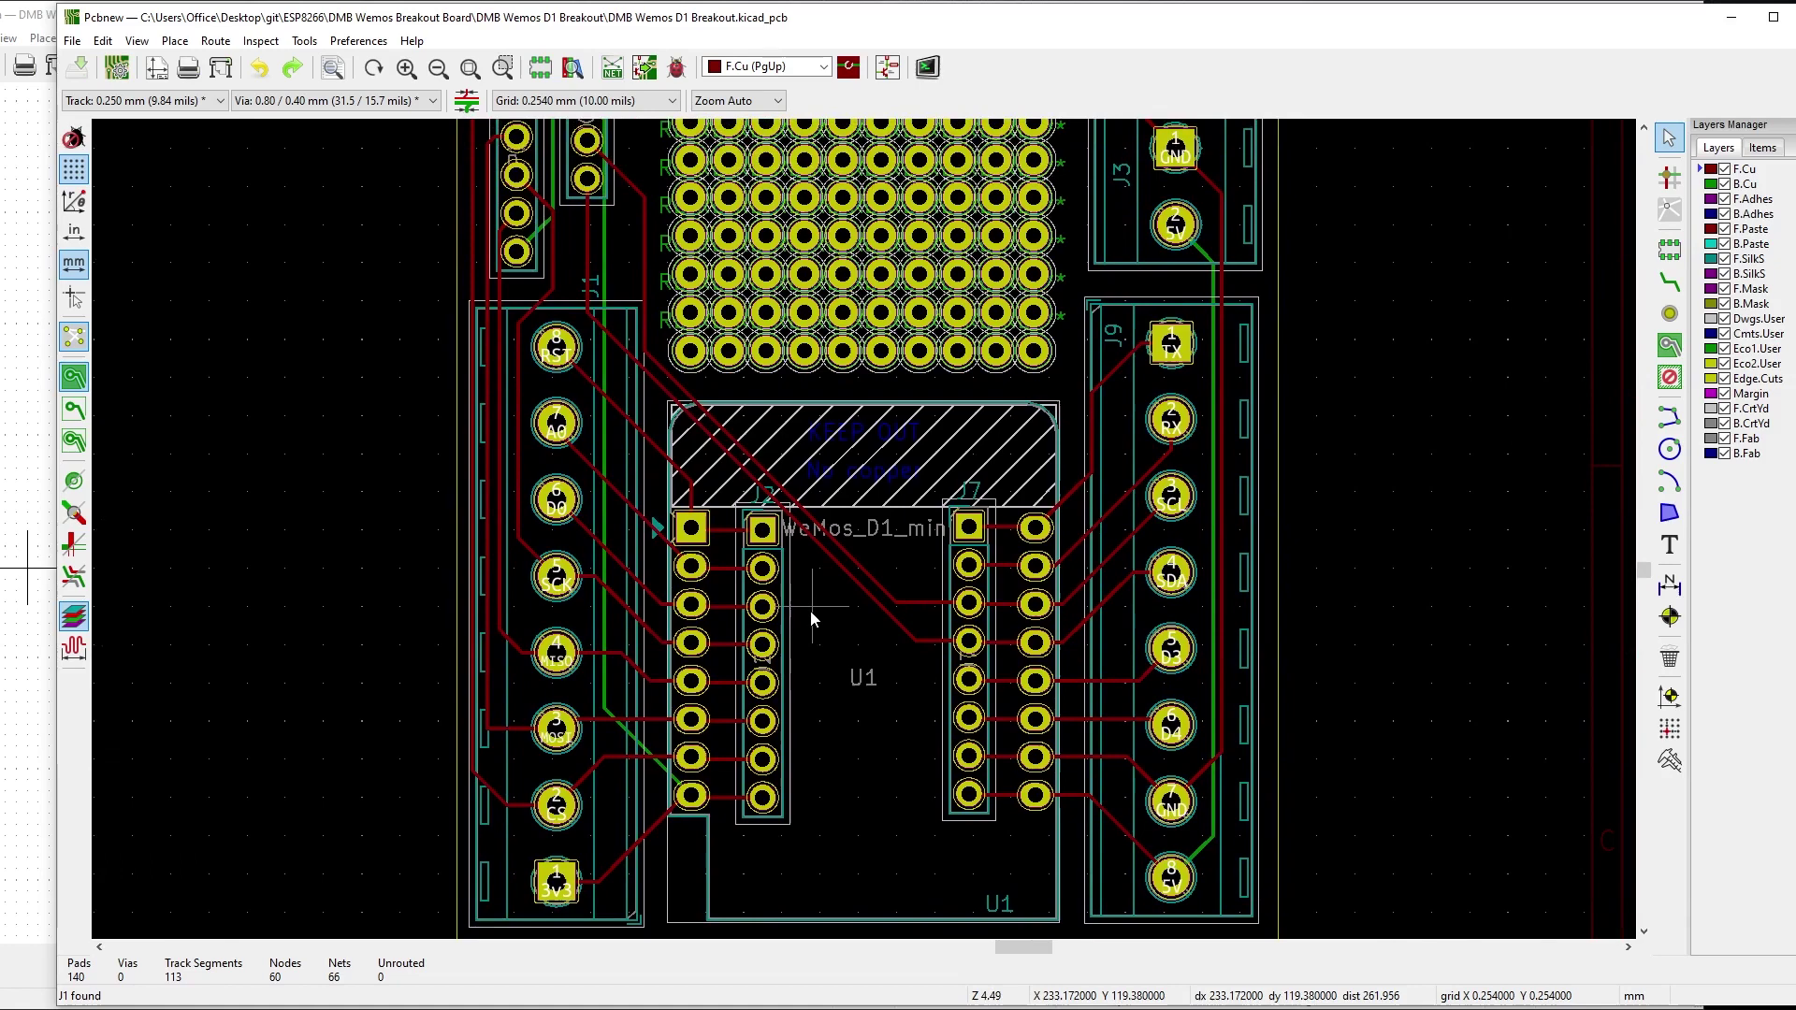
middle_drag(809, 739, 796, 581)
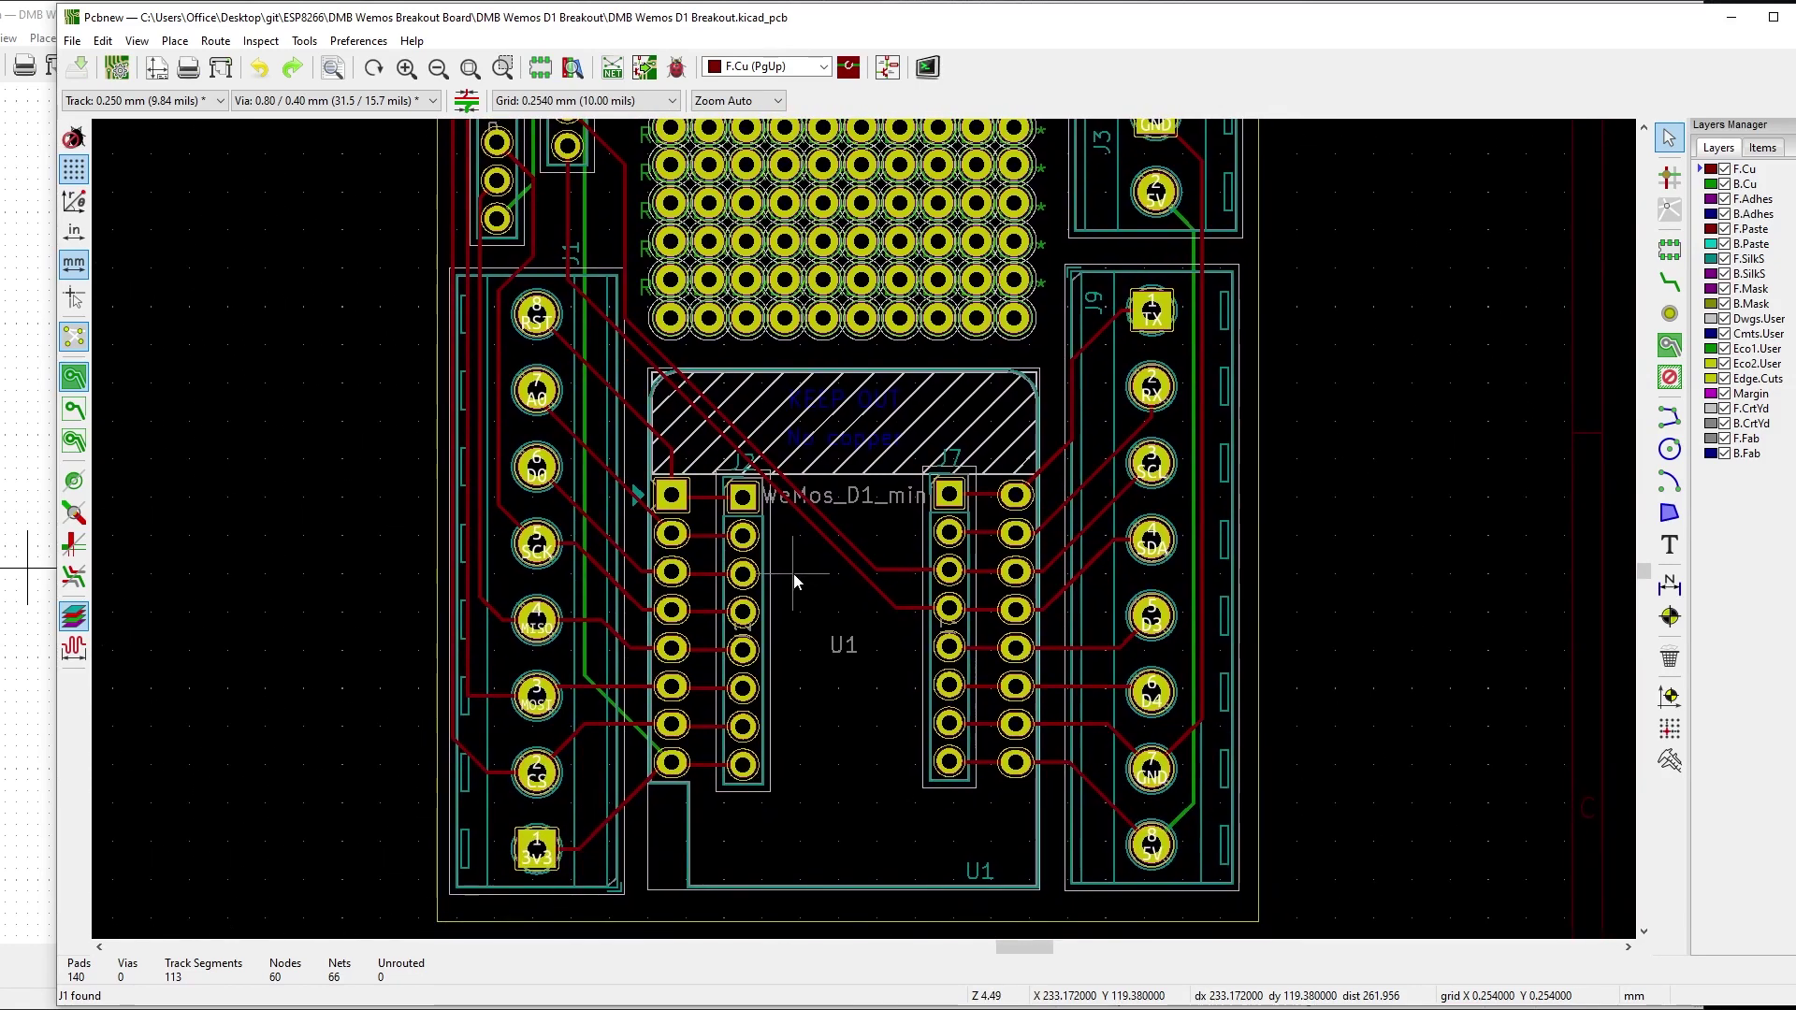
Open the board in a maximized 3D Viewer and orbit from underside to top-down view
key(alt+3)
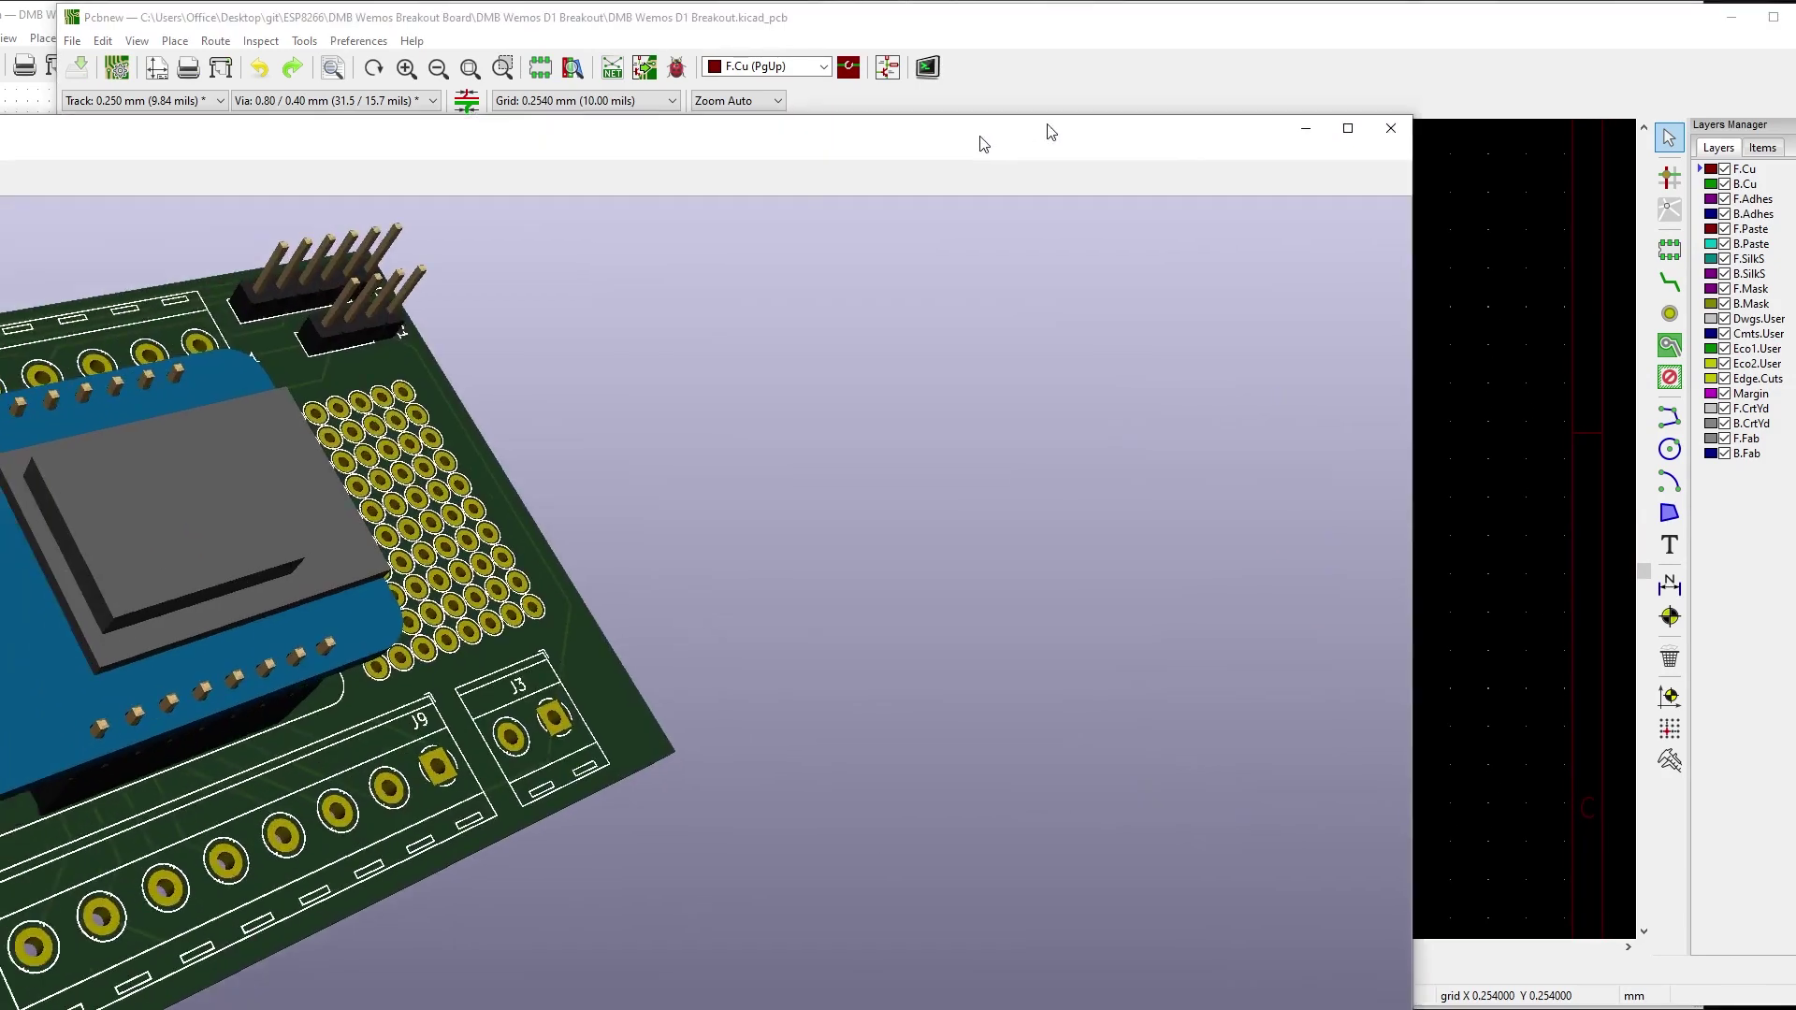
click(1699, 43)
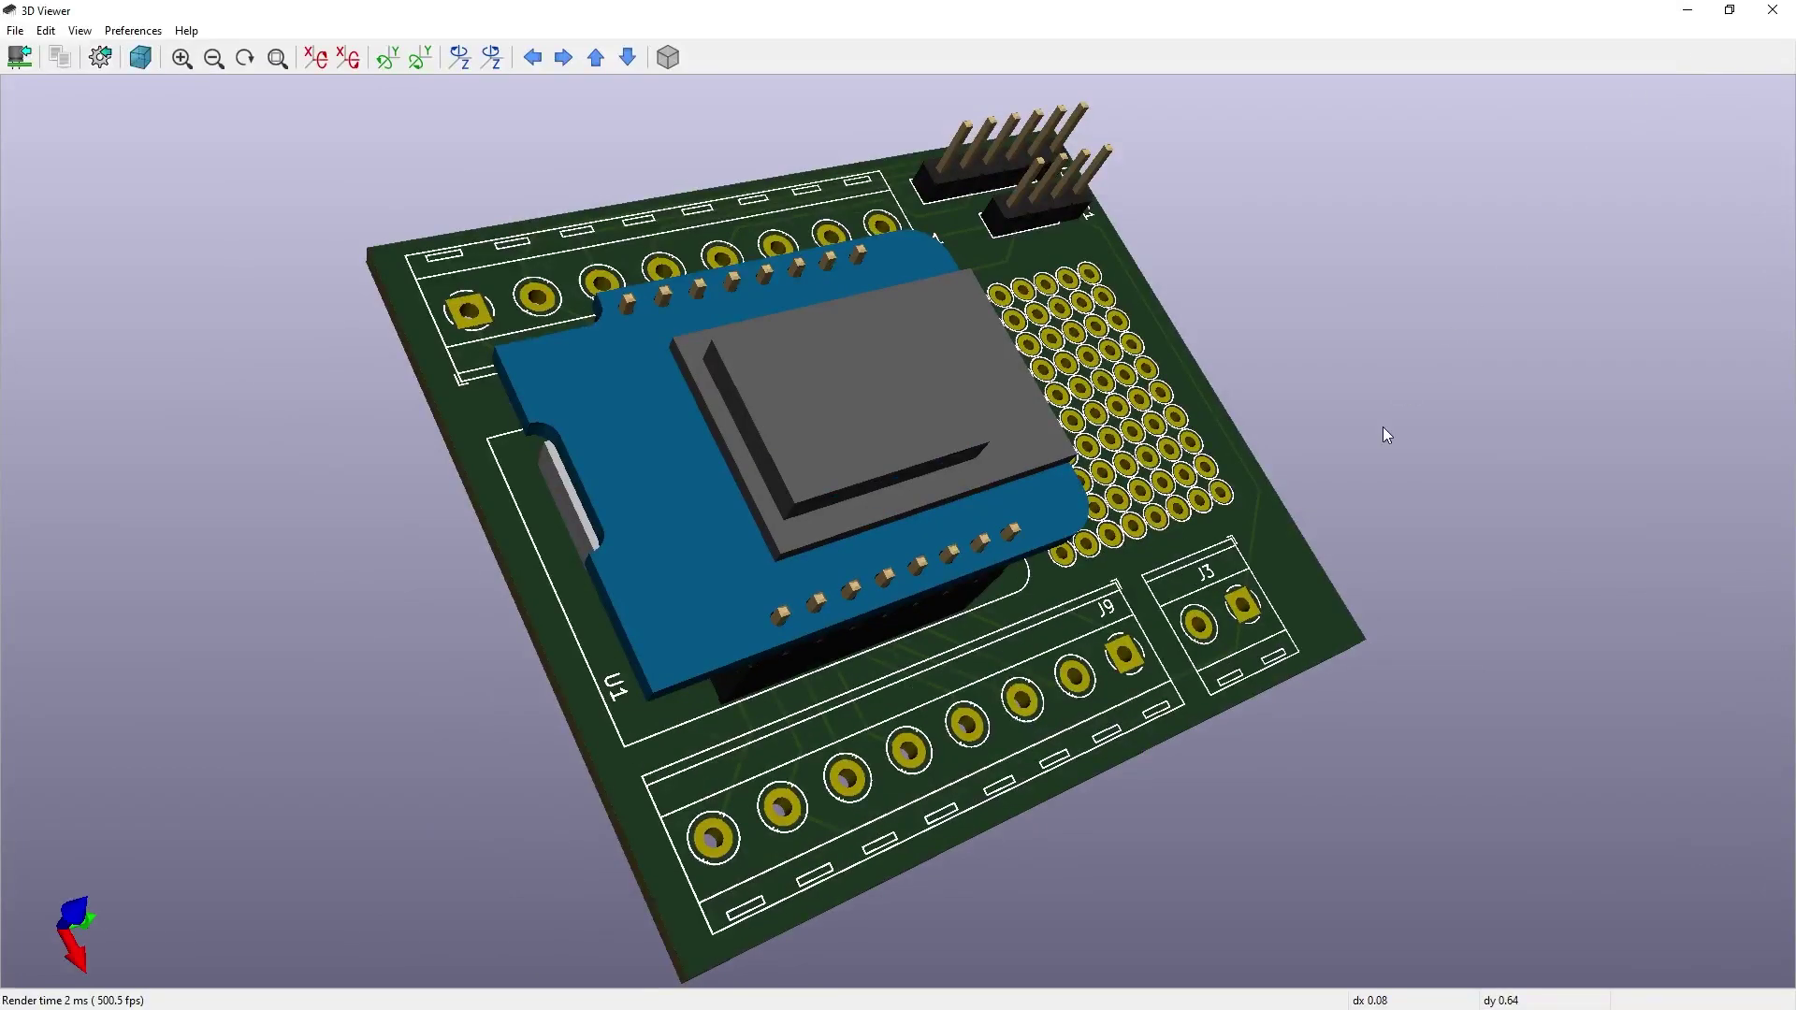
scroll(1141, 492, up, 2)
drag(1052, 709, 634, 462)
scroll(413, 417, up, 5)
drag(413, 417, 774, 895)
scroll(774, 896, down, 2)
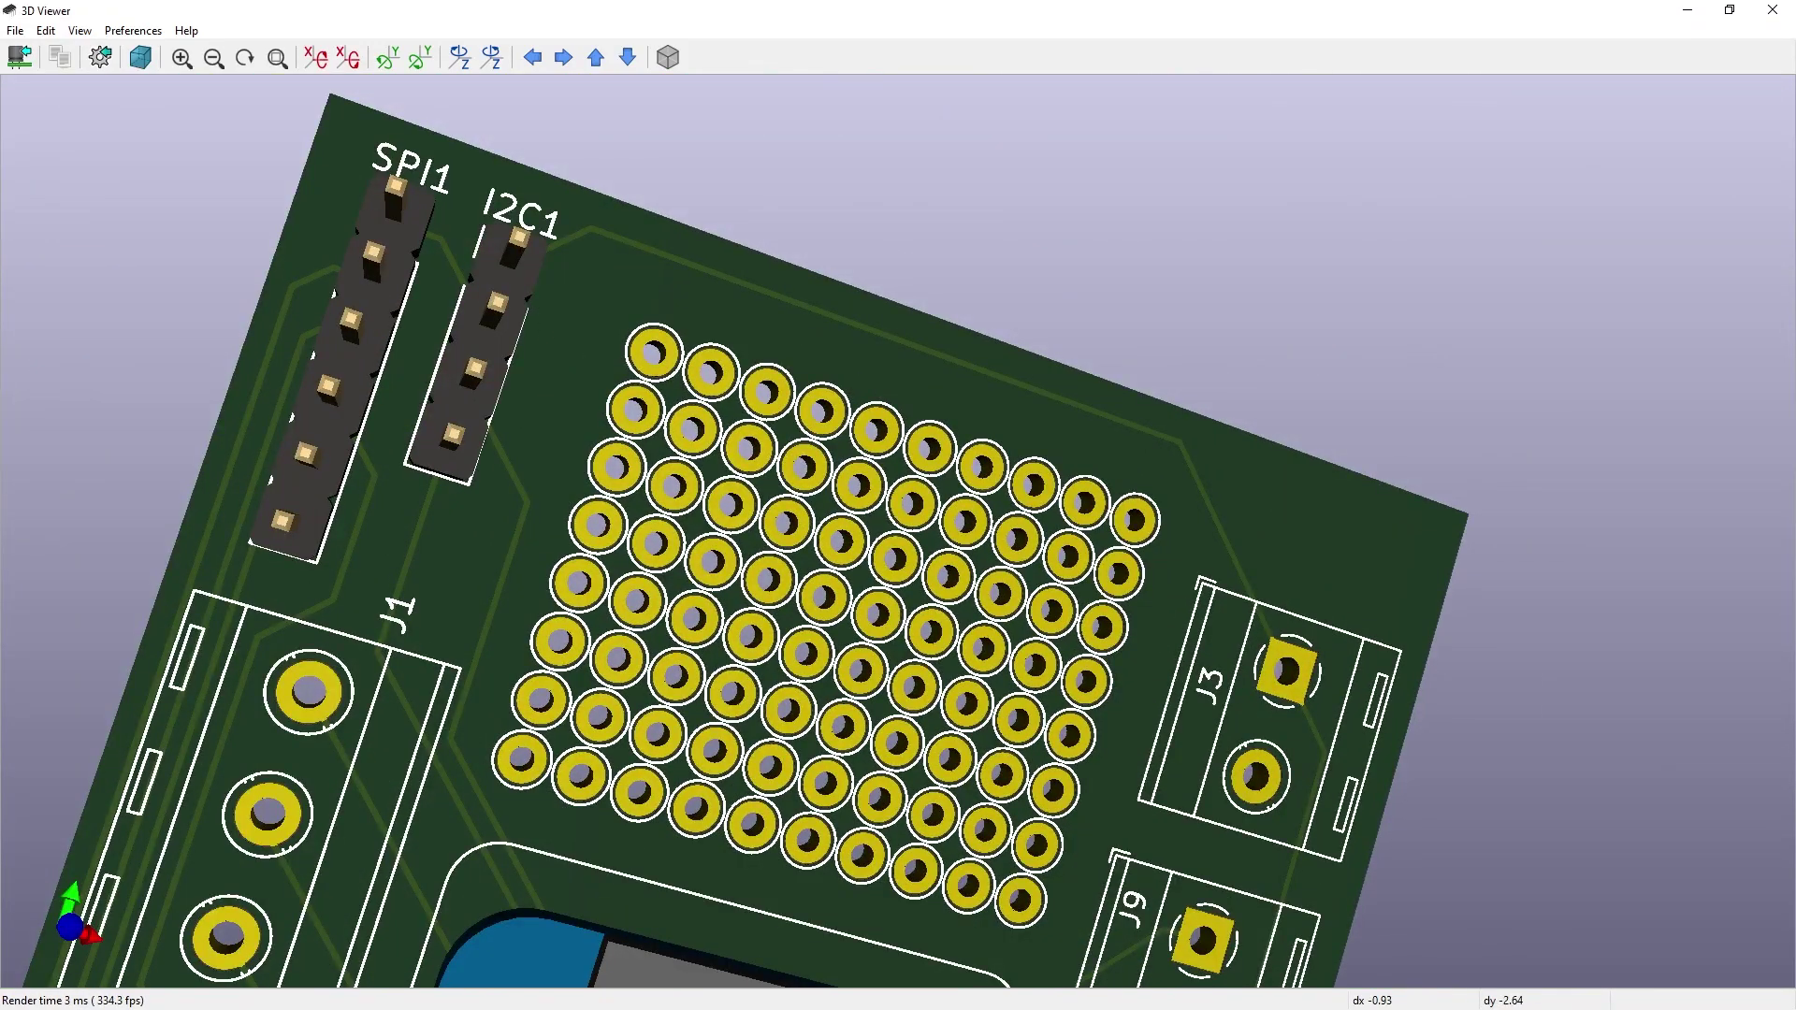
Add GND text, mirrored on B.SilkS, above the J3 terminal's GND pad
key(alt+Tab)
click(1670, 545)
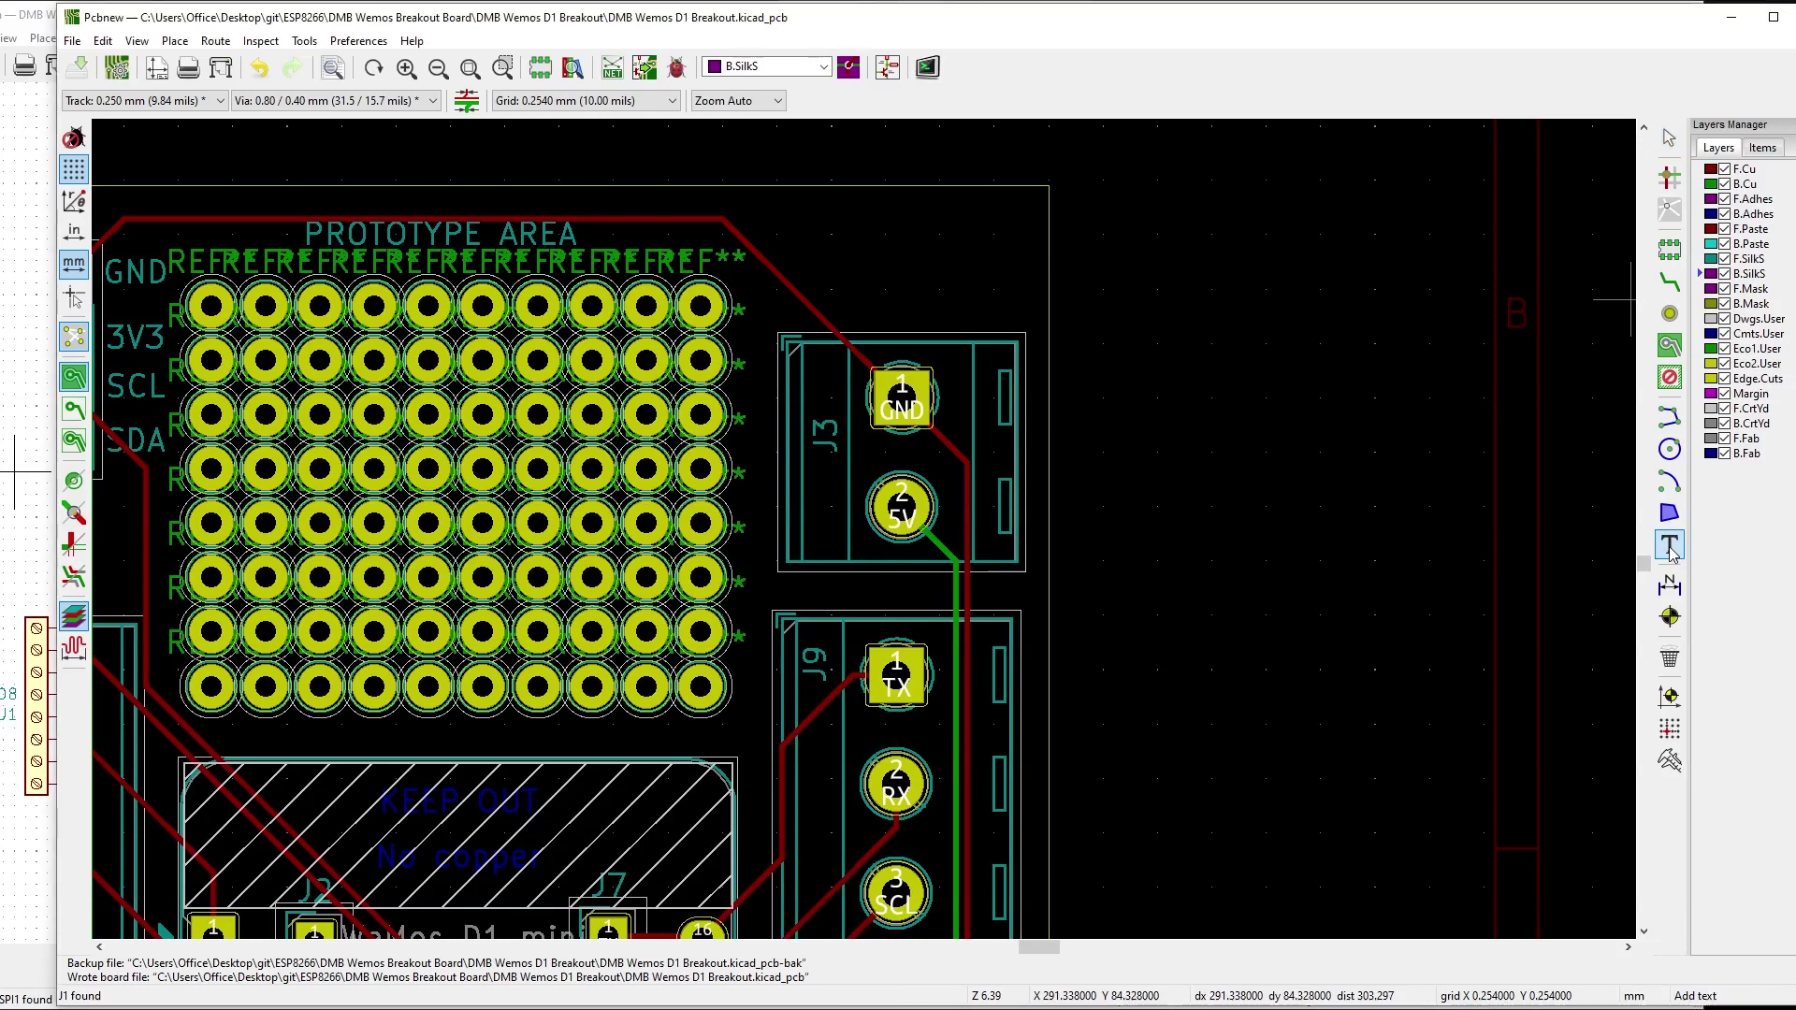
click(897, 319)
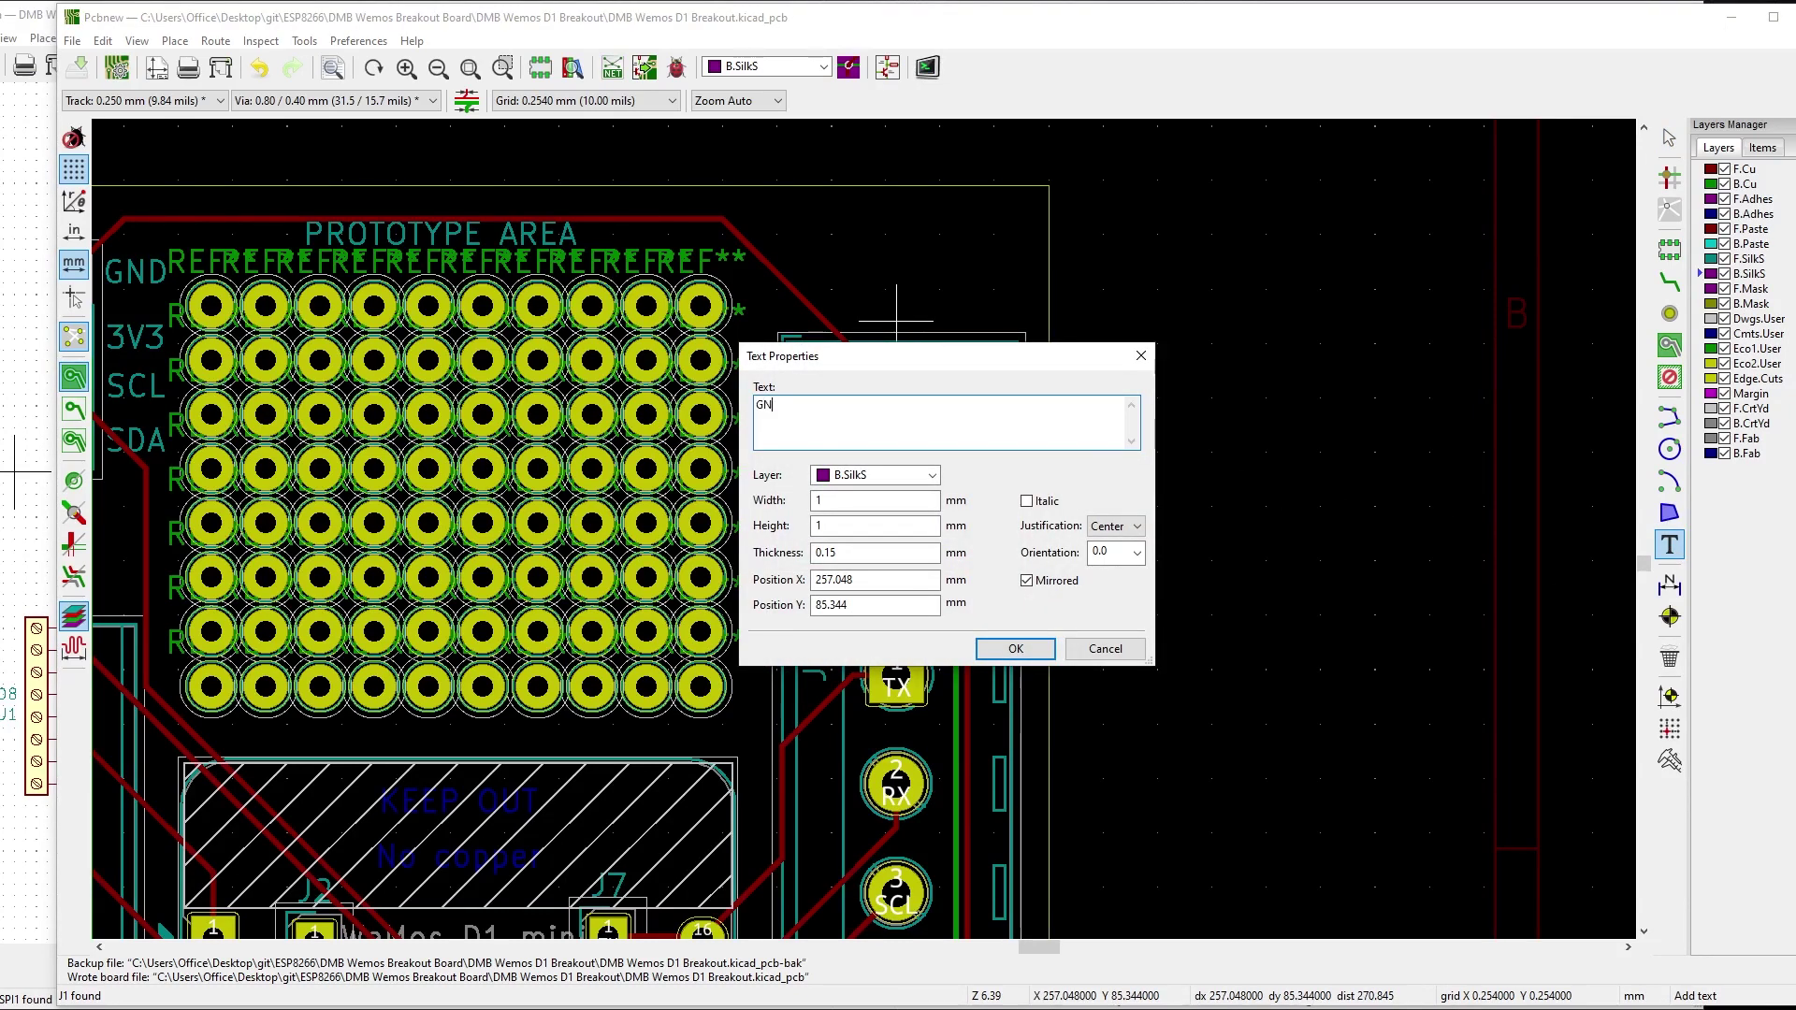
click(1016, 649)
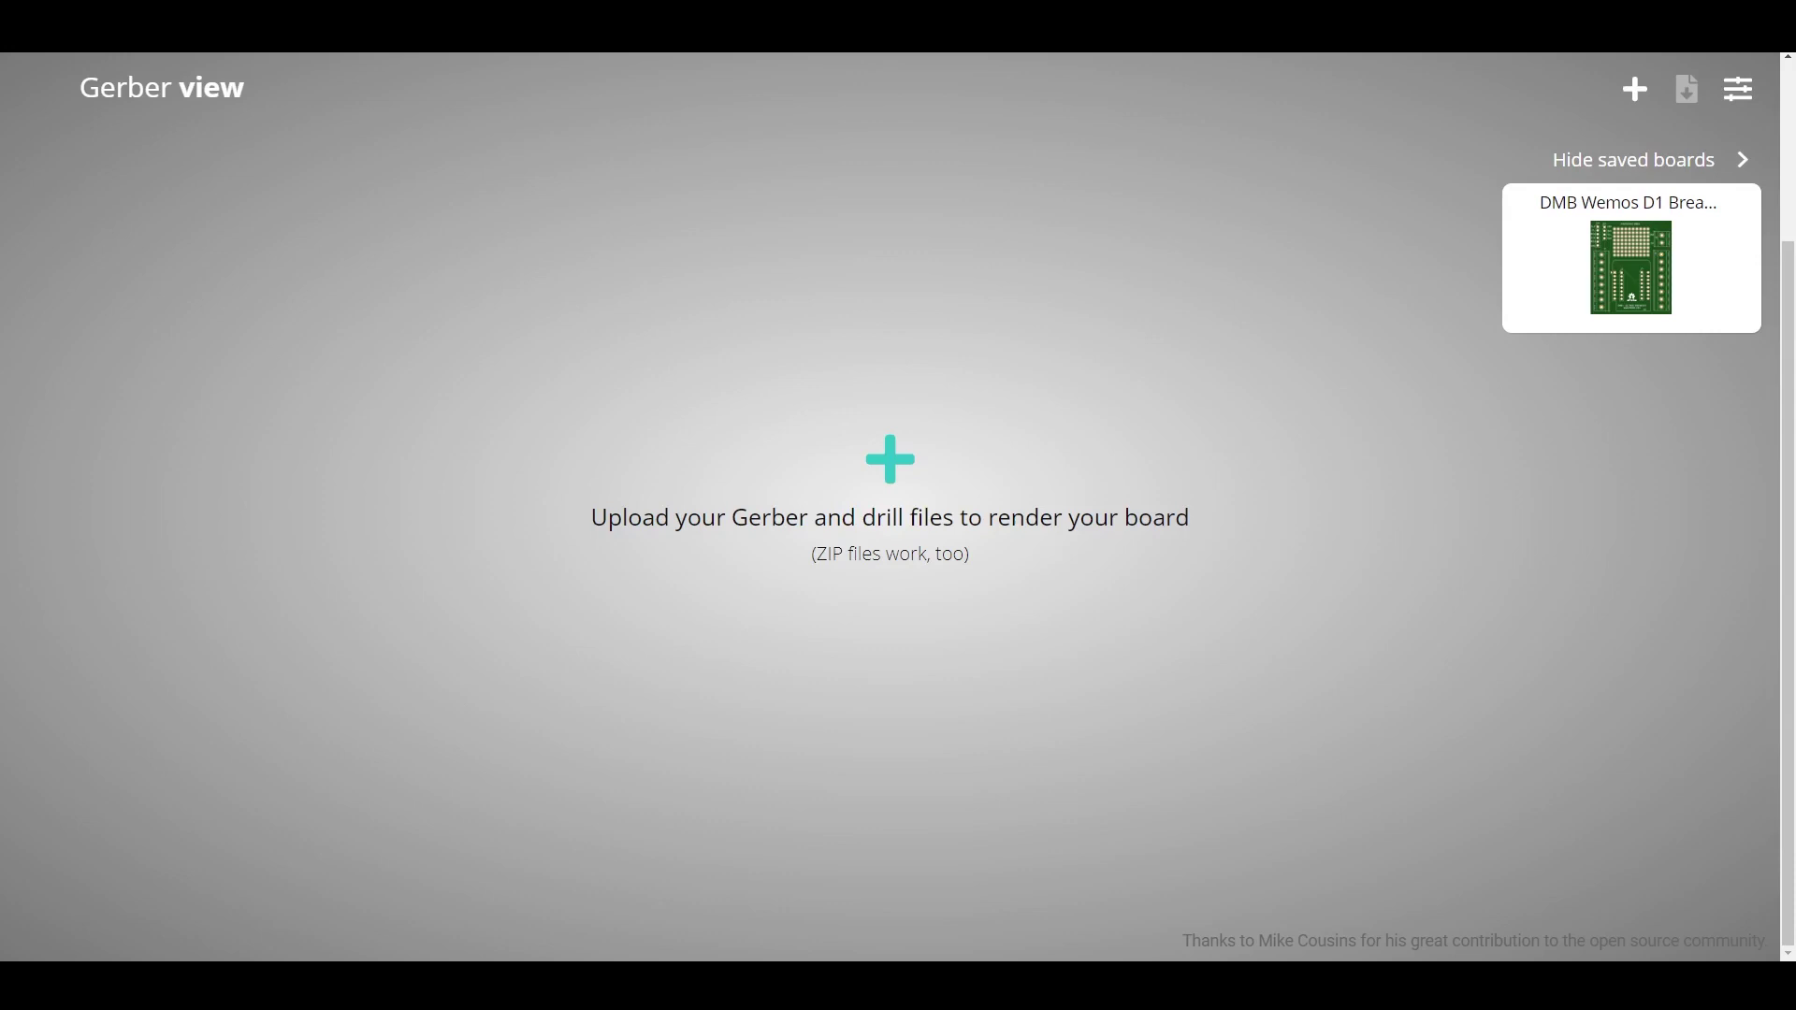
Upload the Gerber ZIP, zoom out, and compare the layers, top and bottom renders
drag(969, 548, 1070, 574)
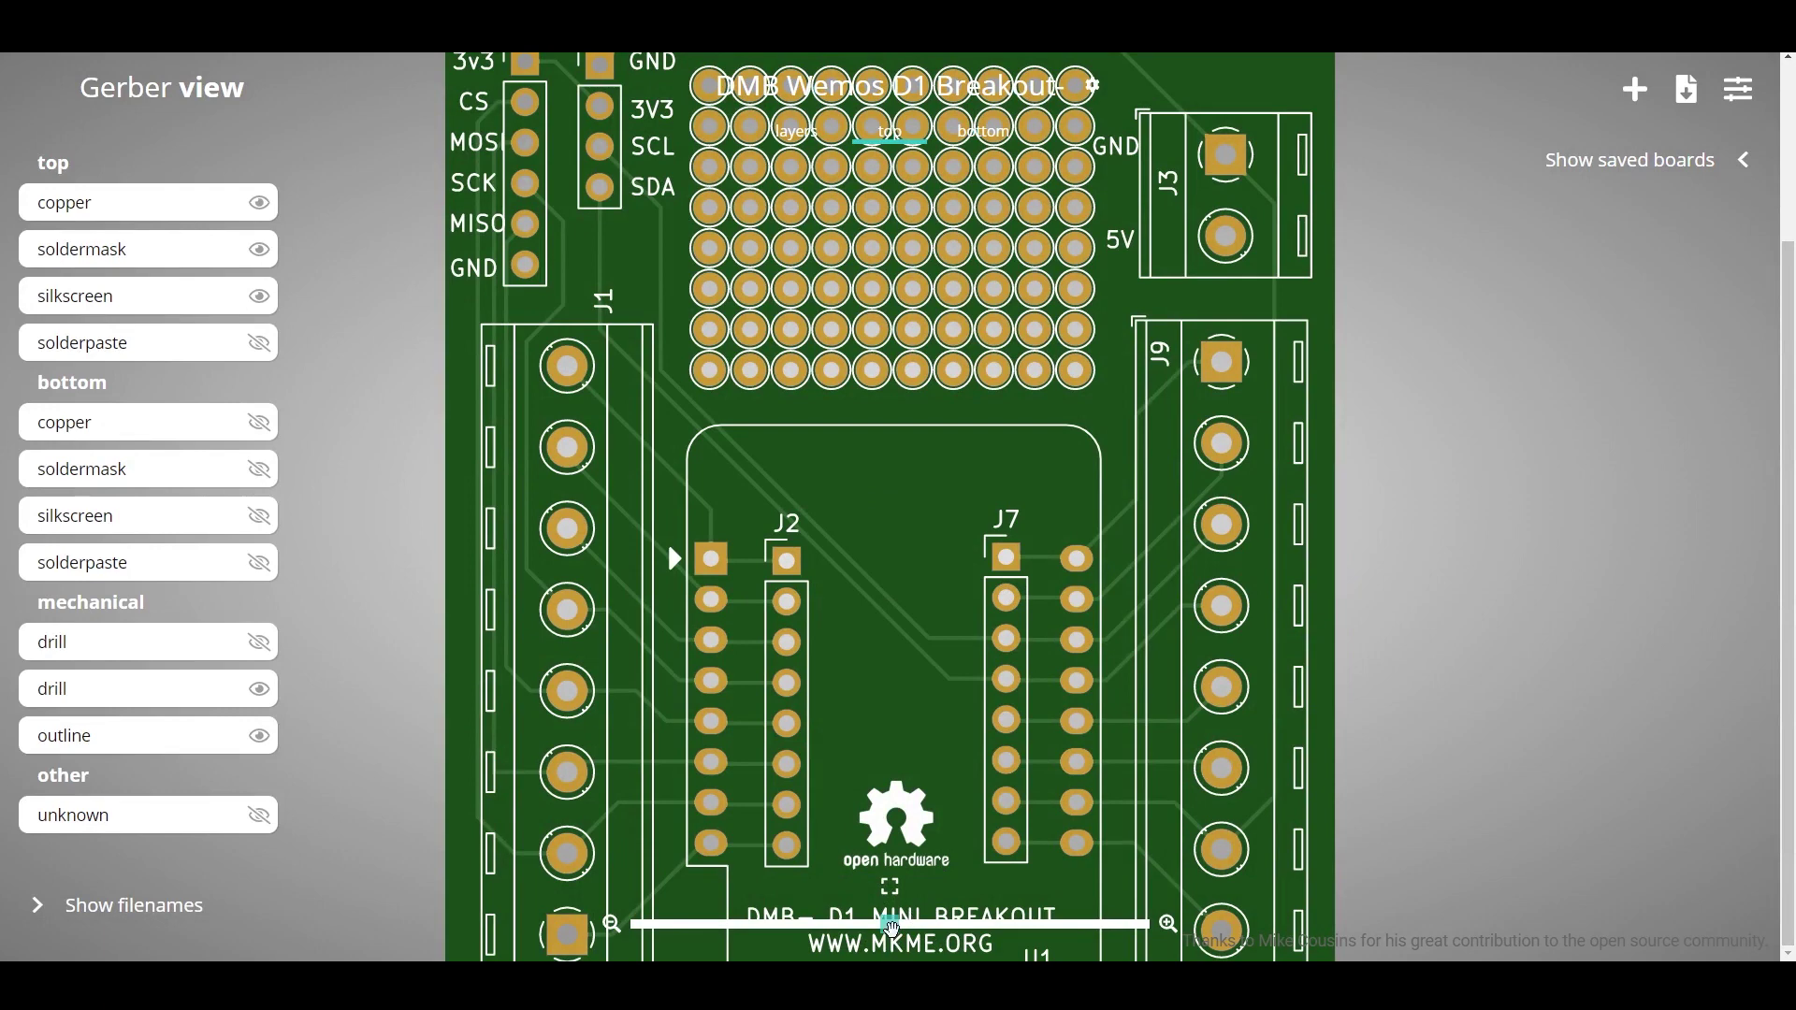
drag(879, 925, 869, 927)
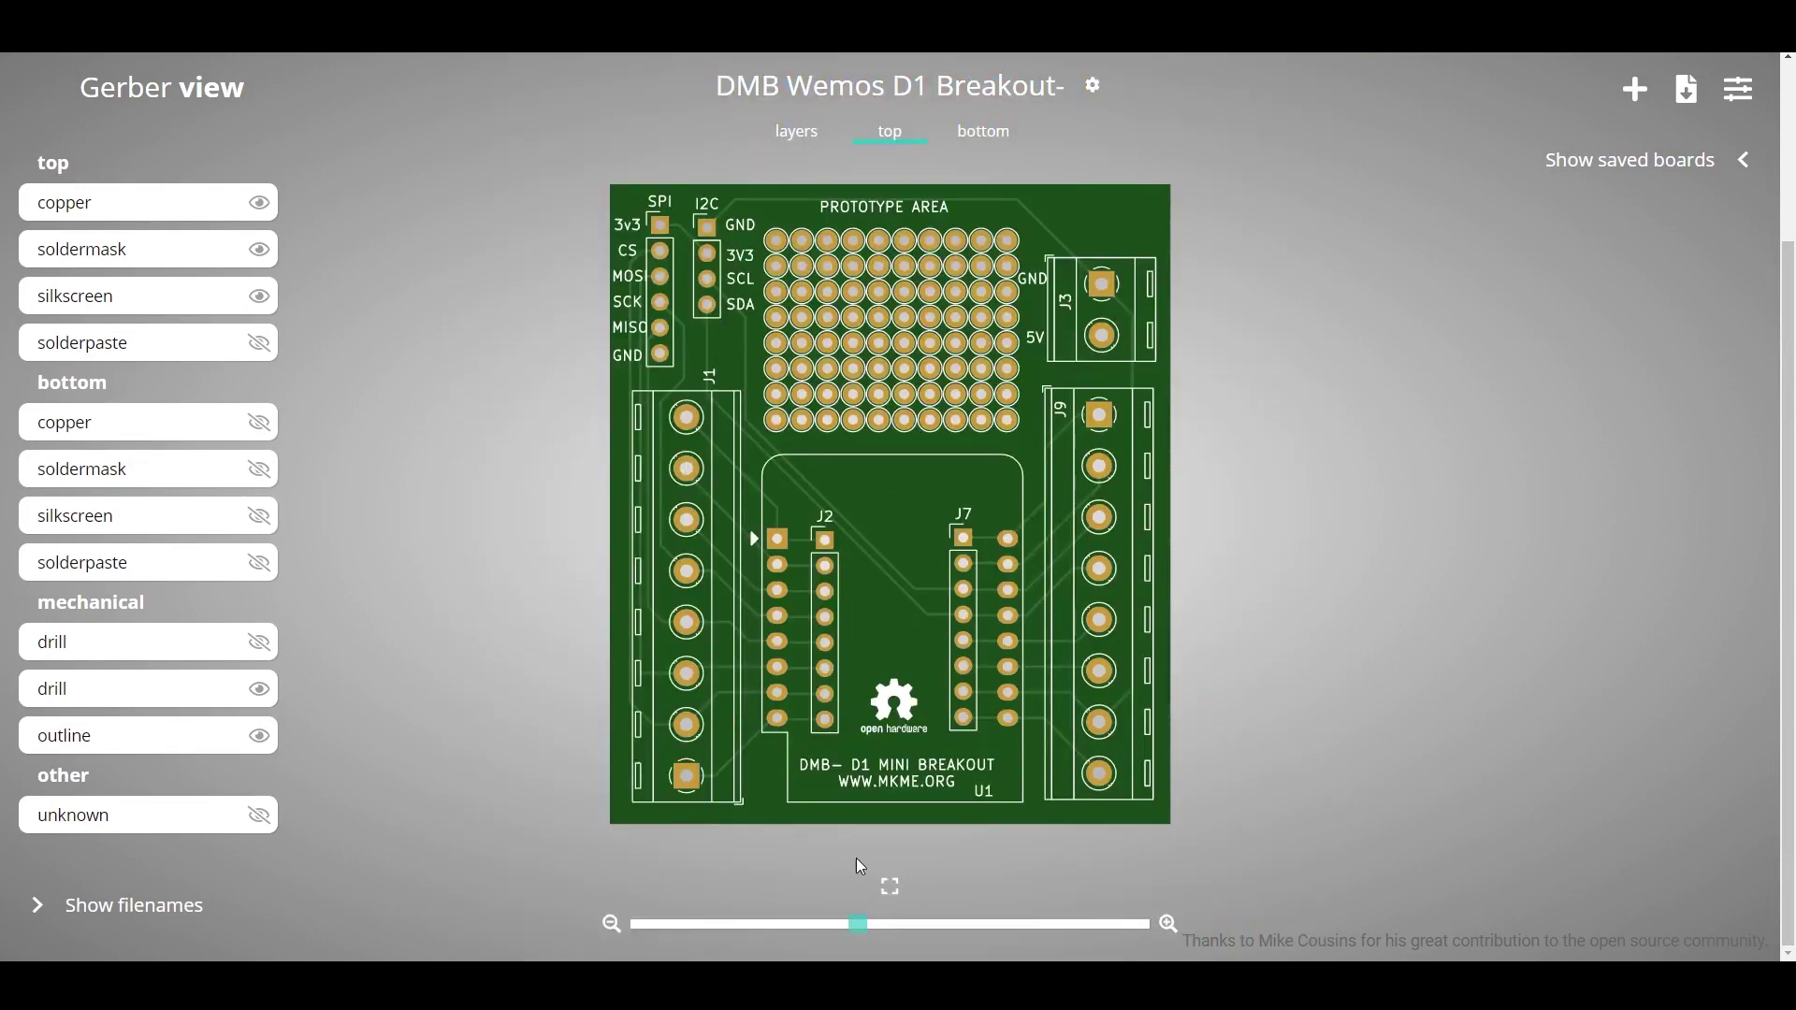
click(809, 138)
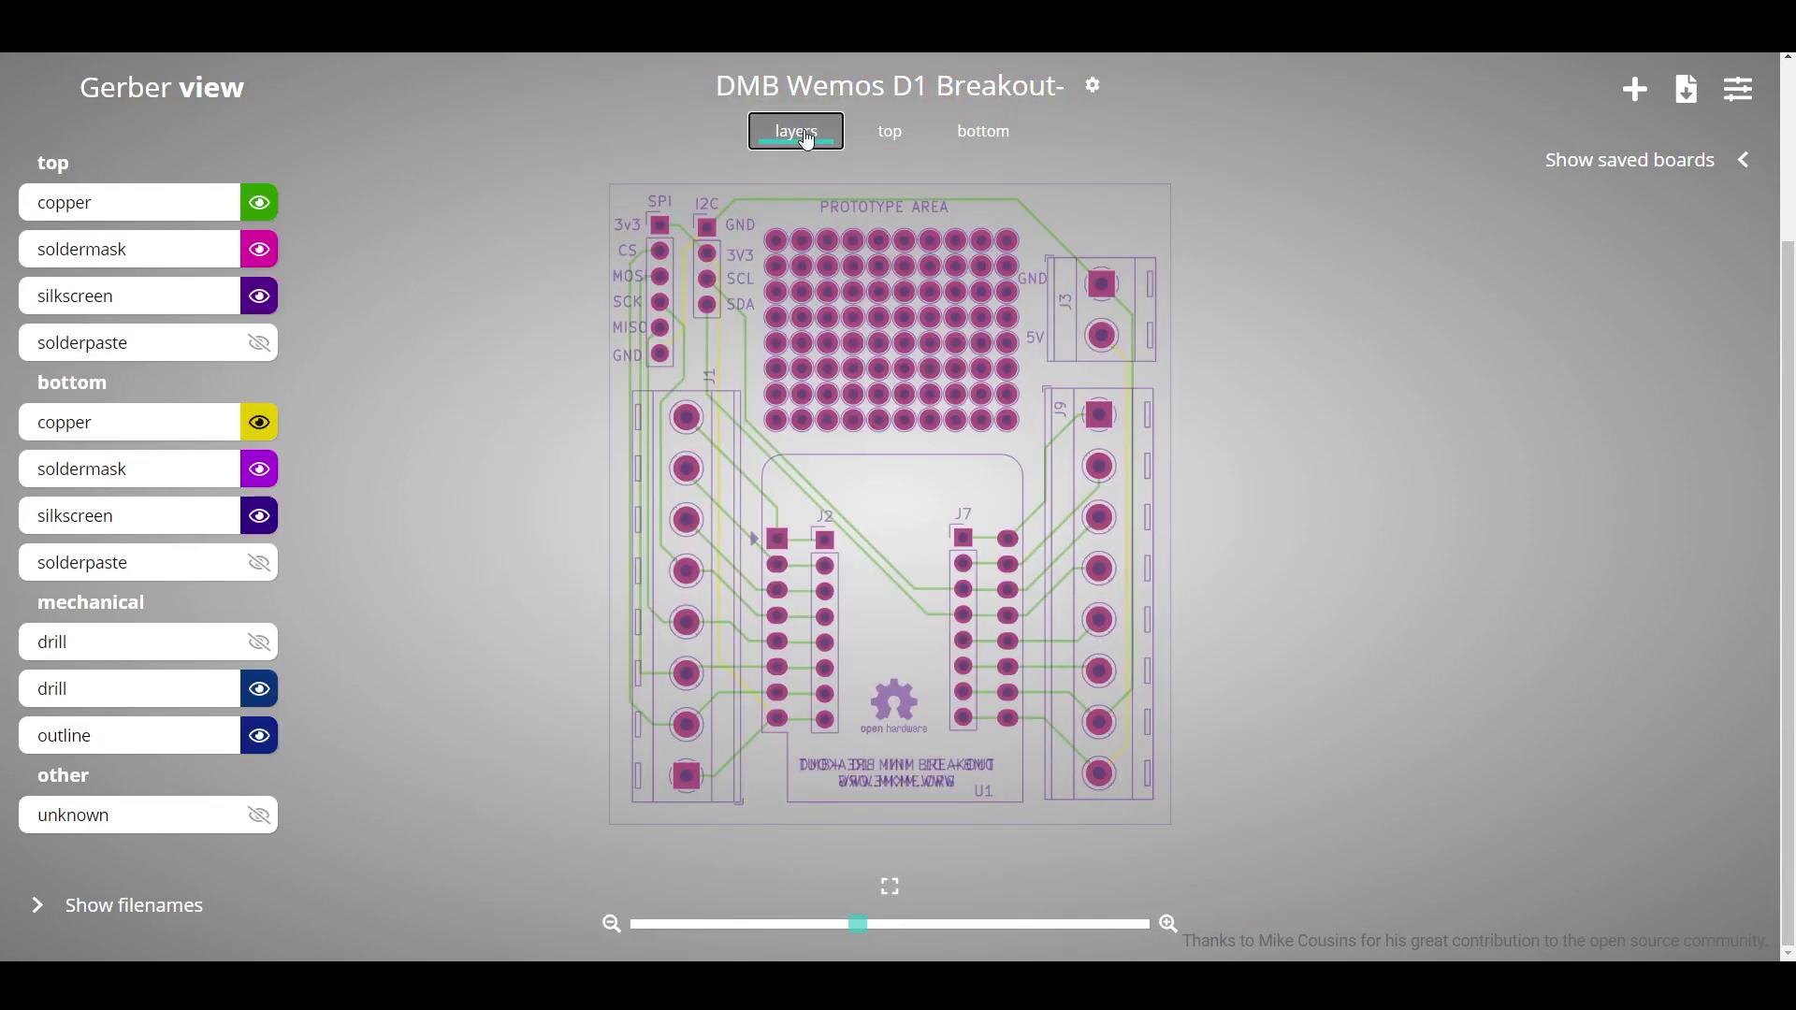
click(886, 140)
click(978, 140)
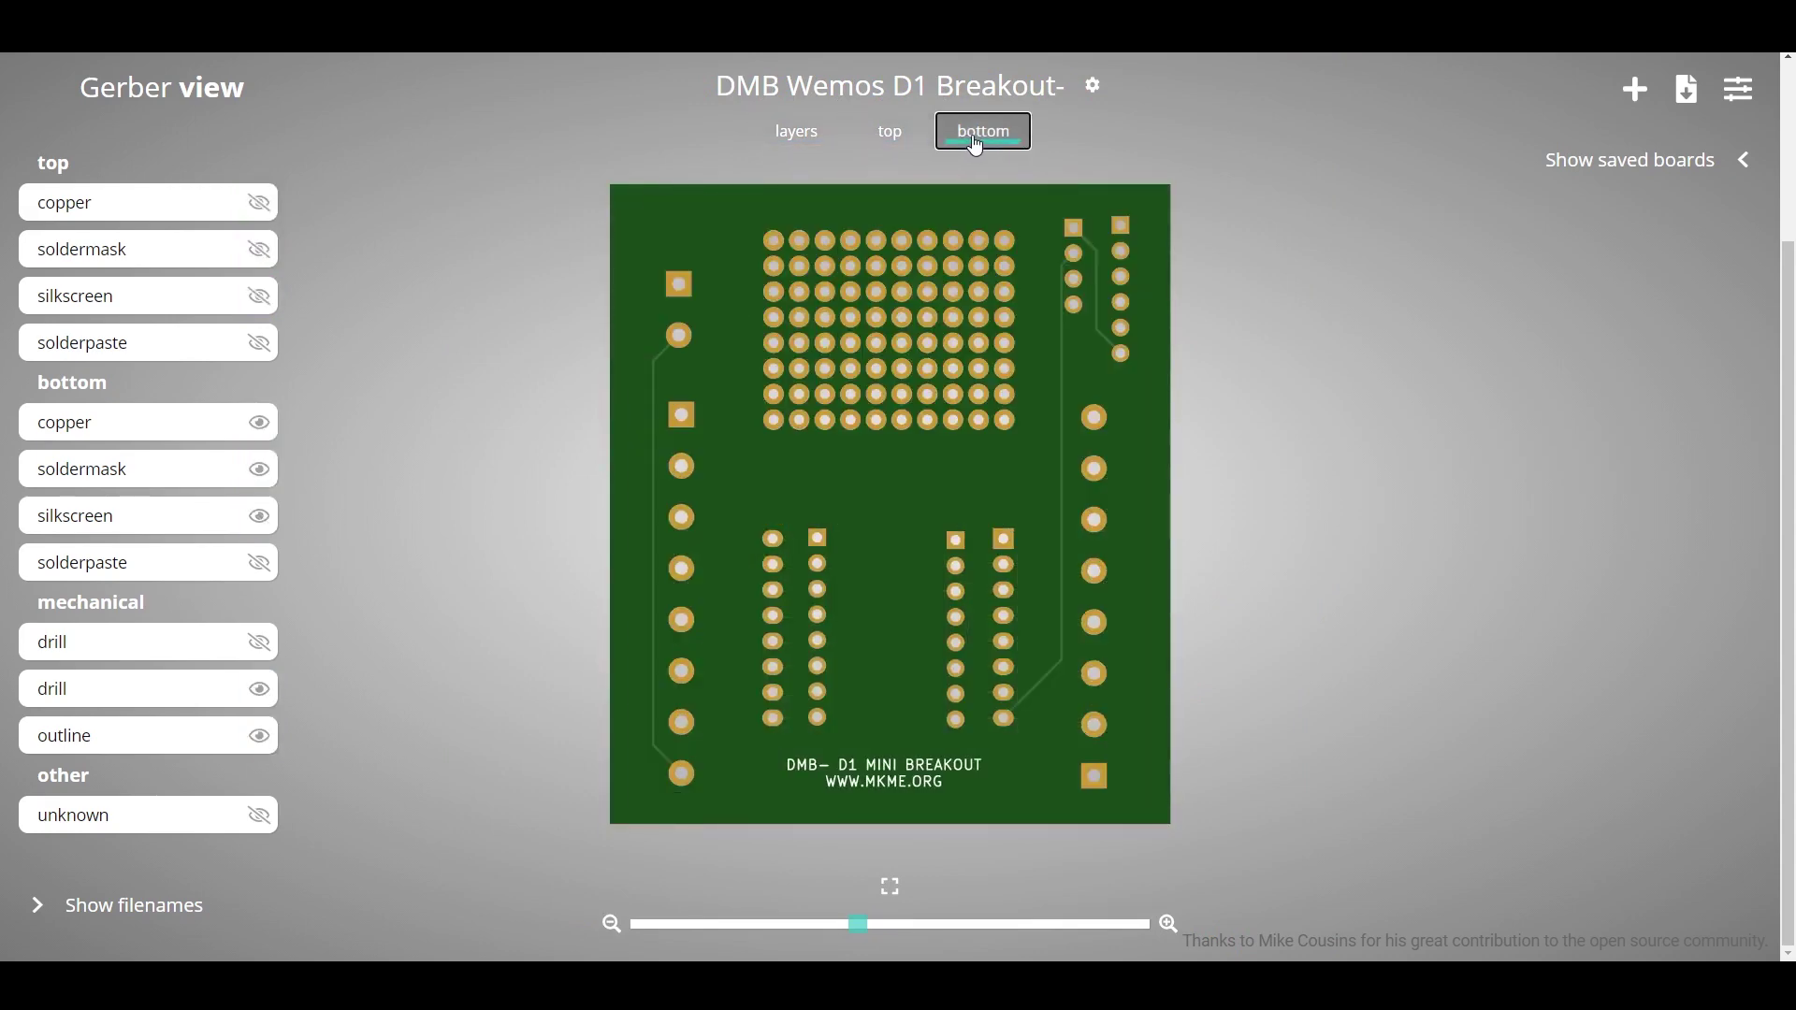
click(893, 145)
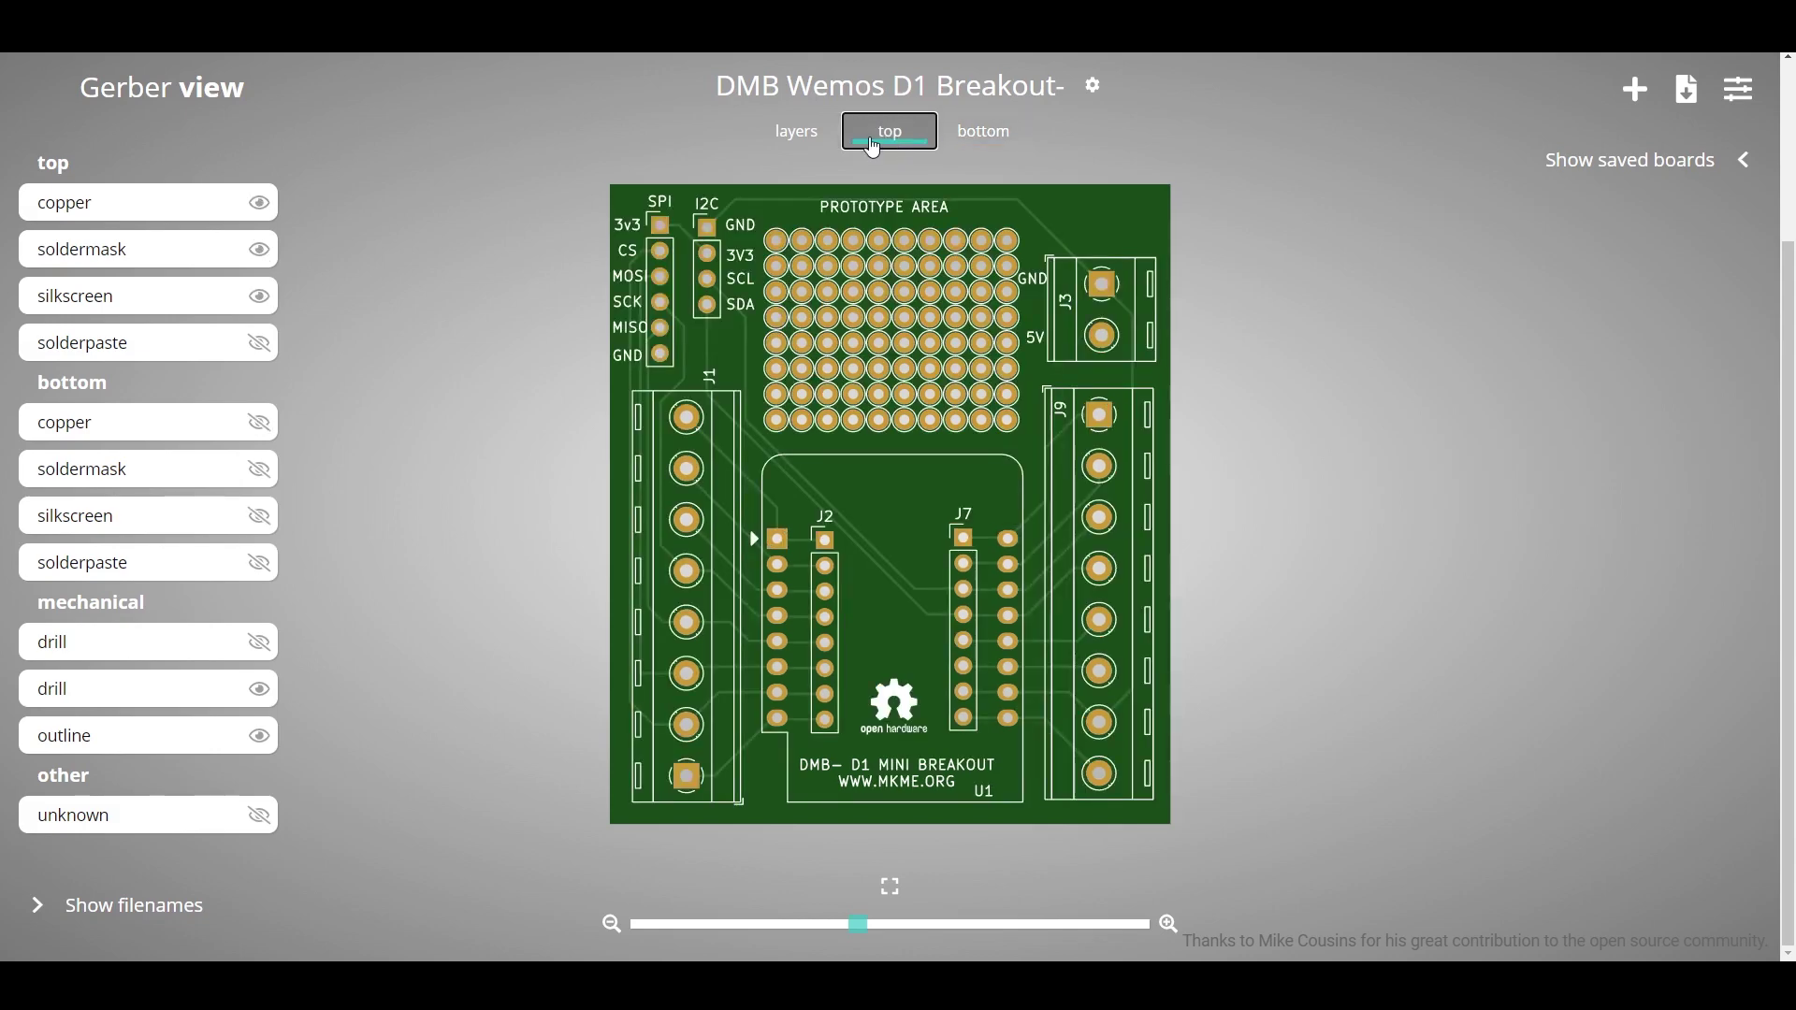
click(795, 132)
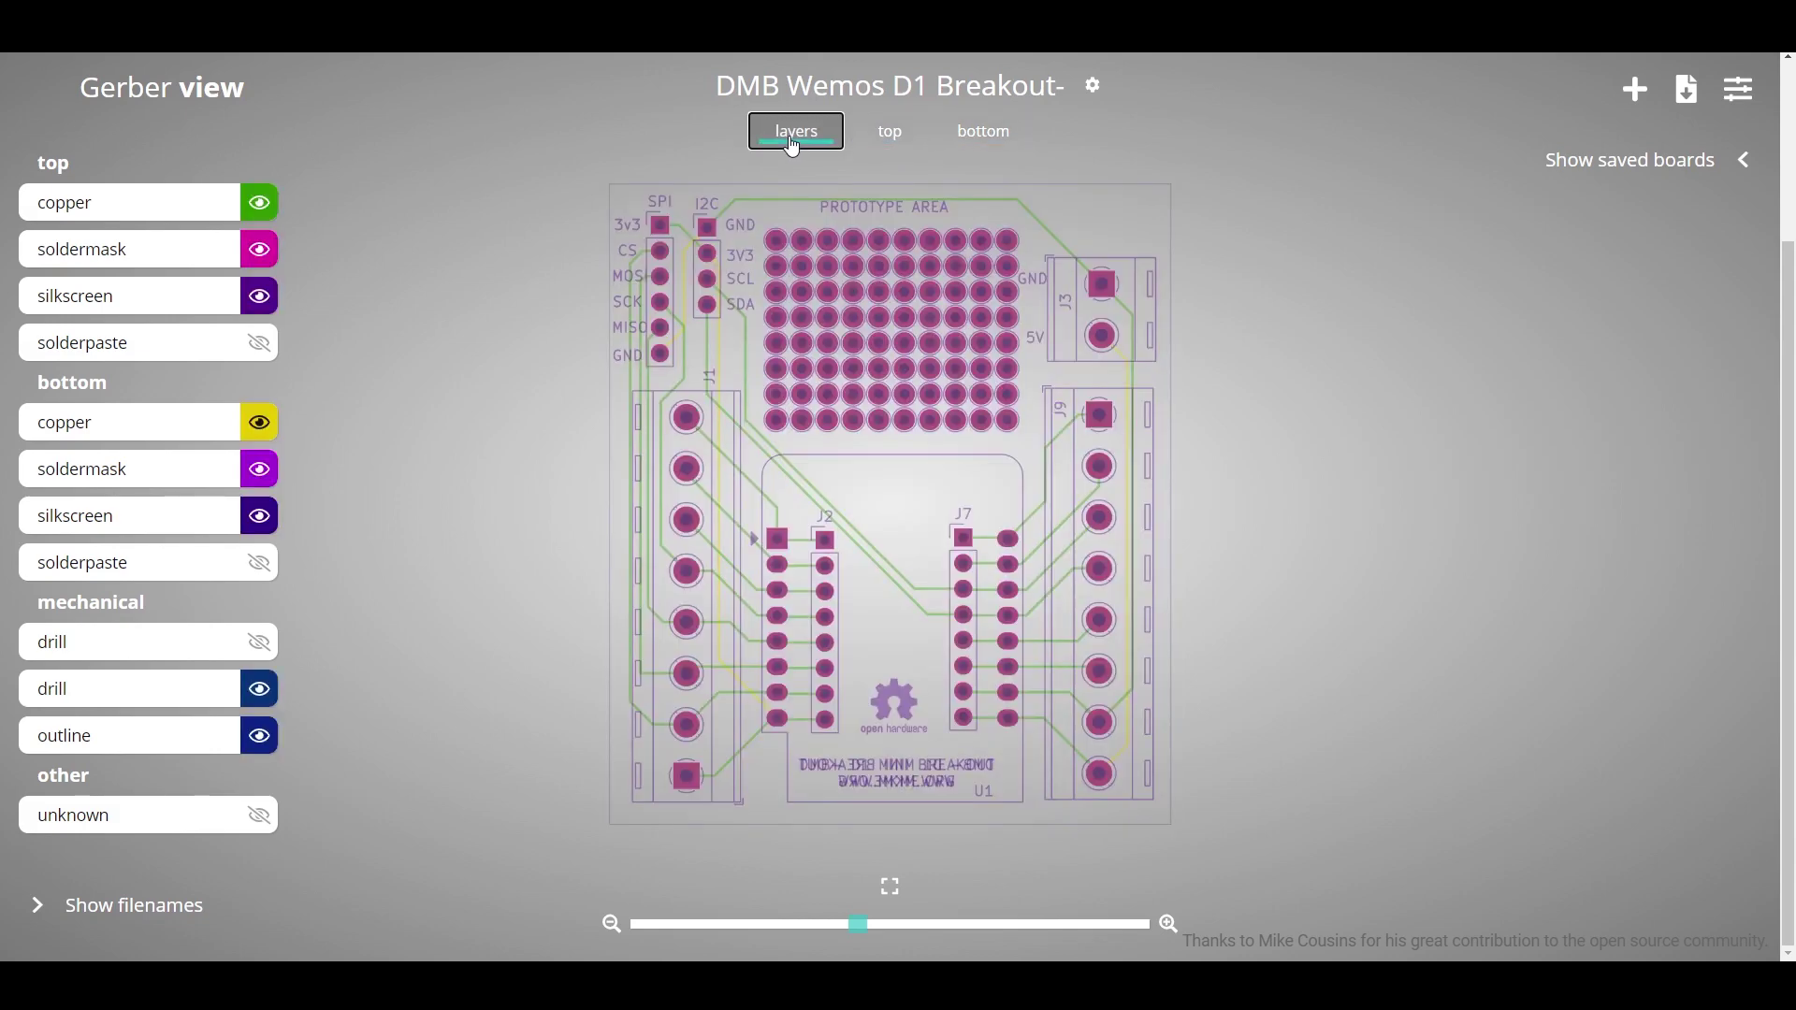
click(887, 148)
click(963, 150)
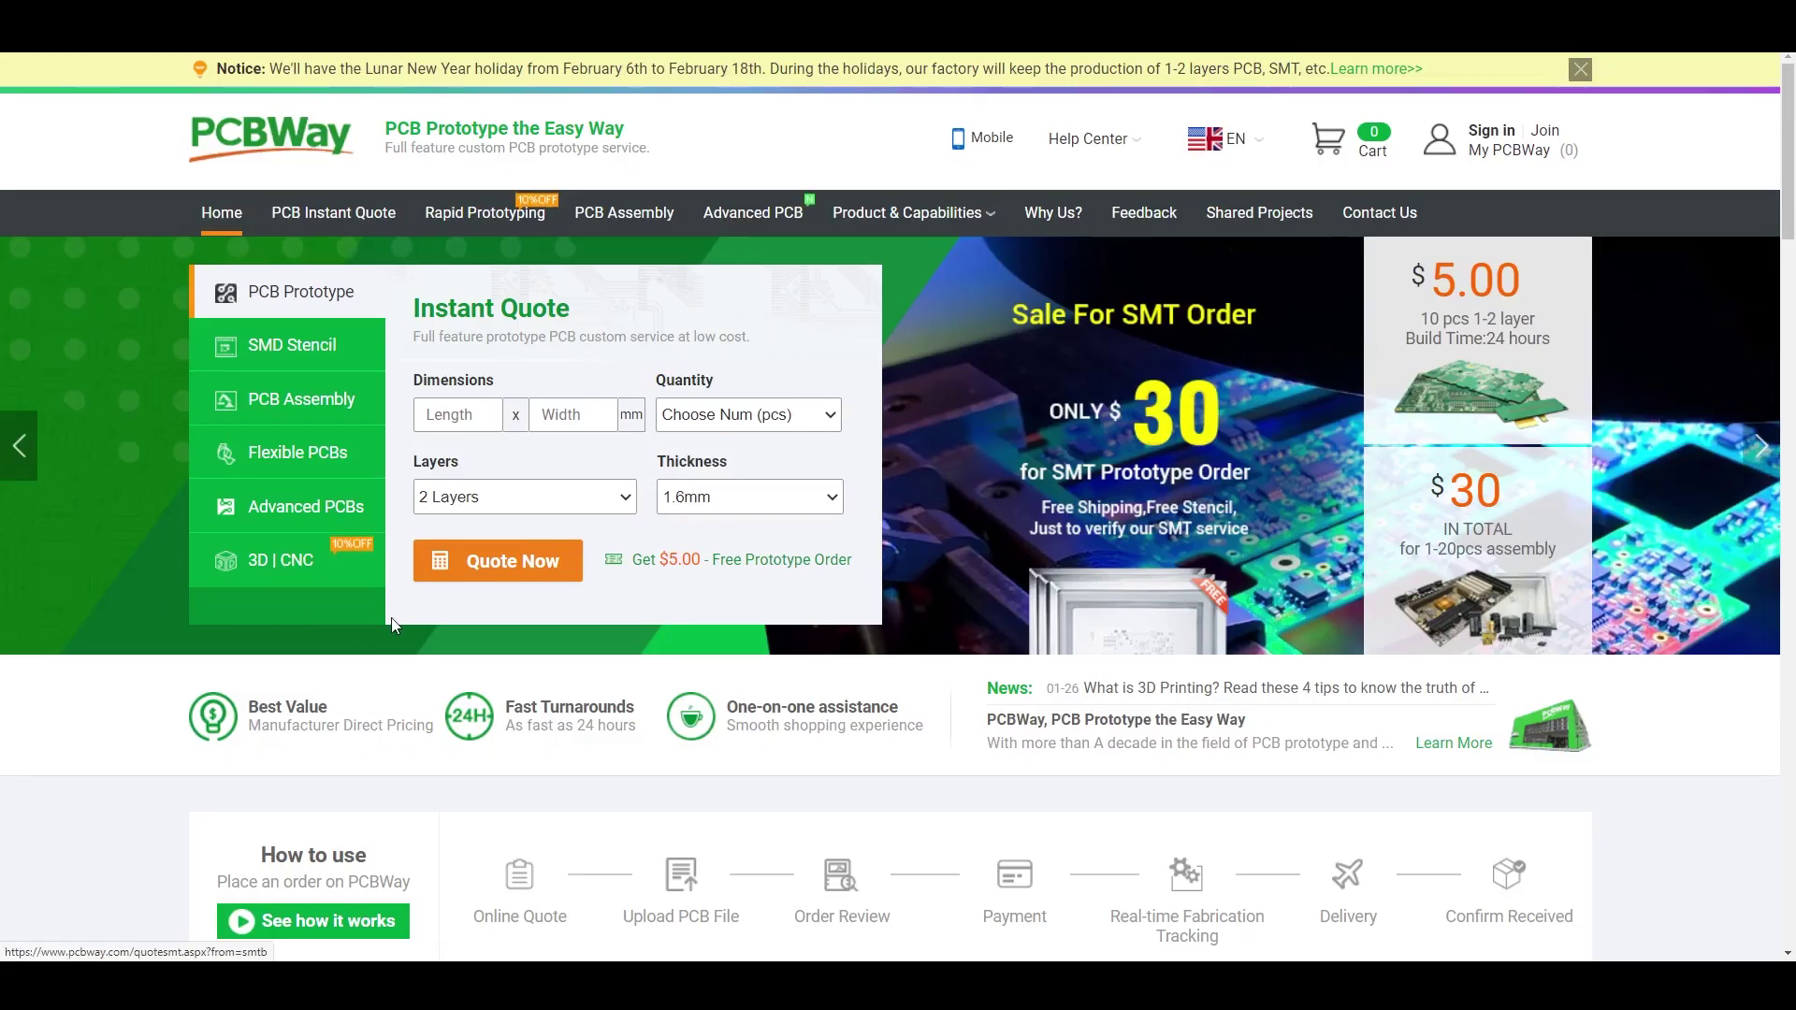
Set the quote quantity to 10 boards and proceed to the instant quote page
click(827, 416)
click(827, 417)
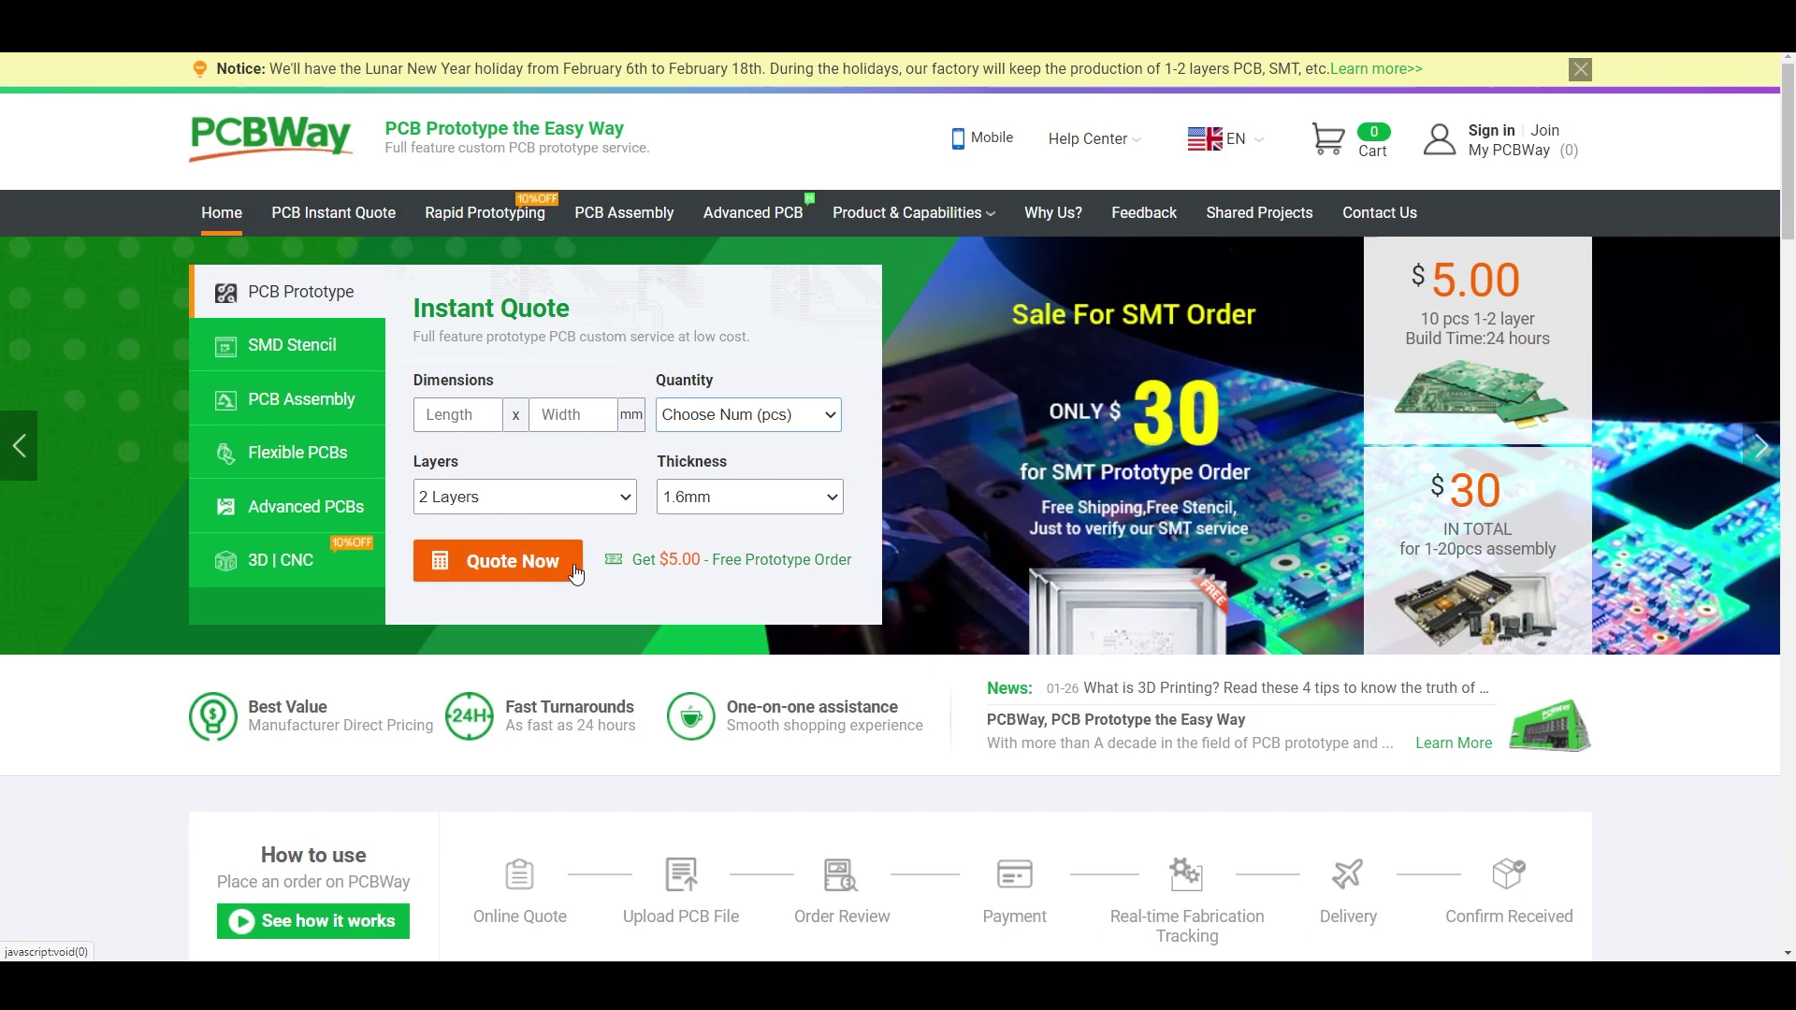
click(744, 417)
click(737, 483)
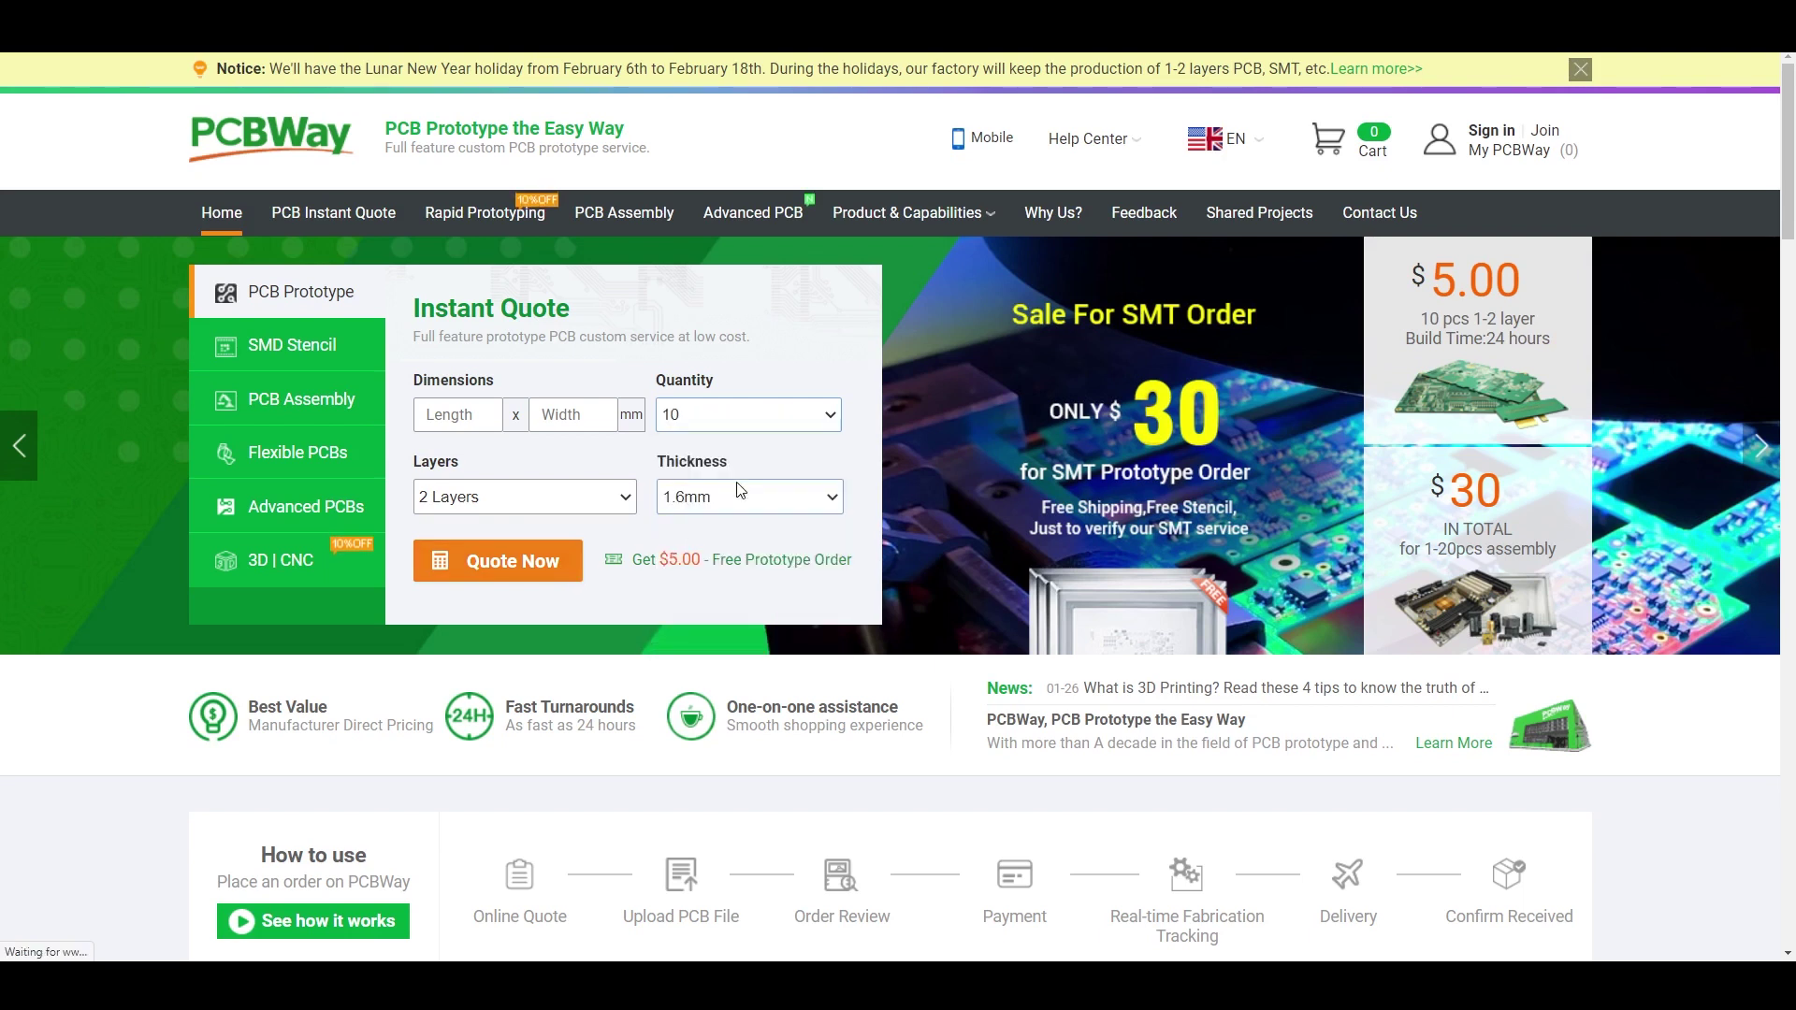
click(1517, 302)
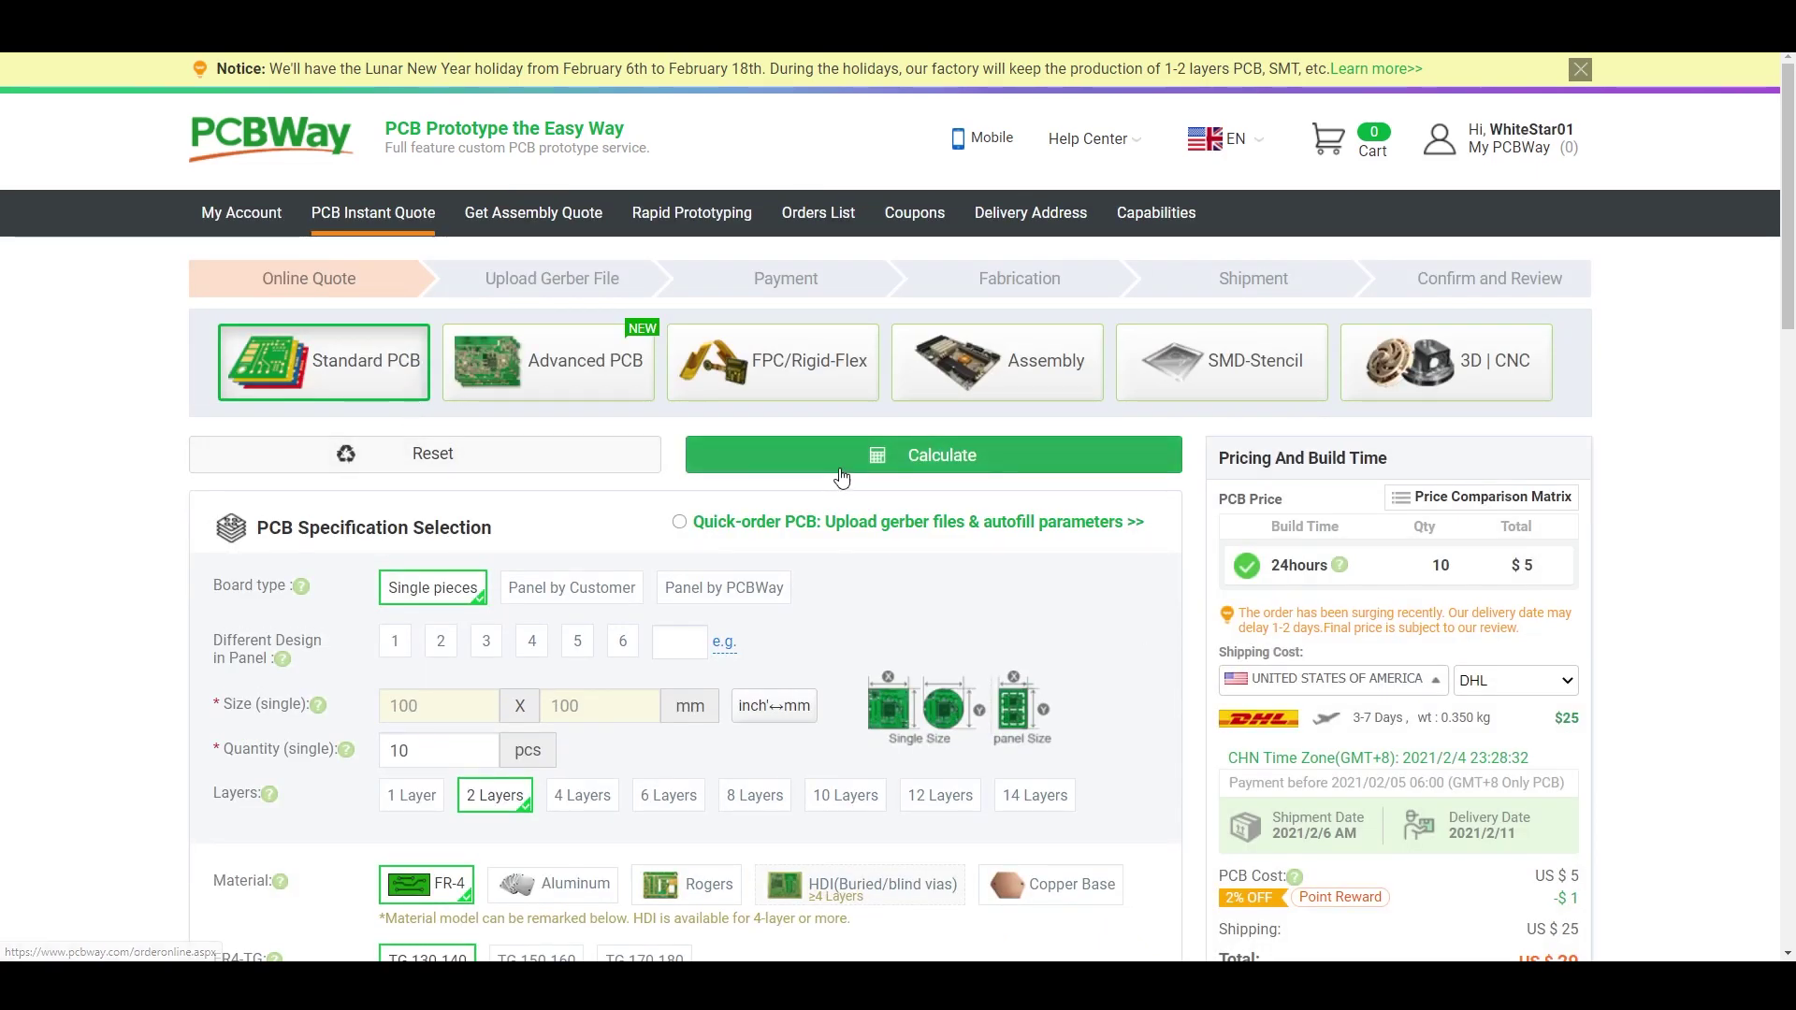
Choose board type 'Panel by PCBWay', keep the default route process, and accept X-out boards
scroll(1459, 459, down, 1)
scroll(1458, 459, down, 2)
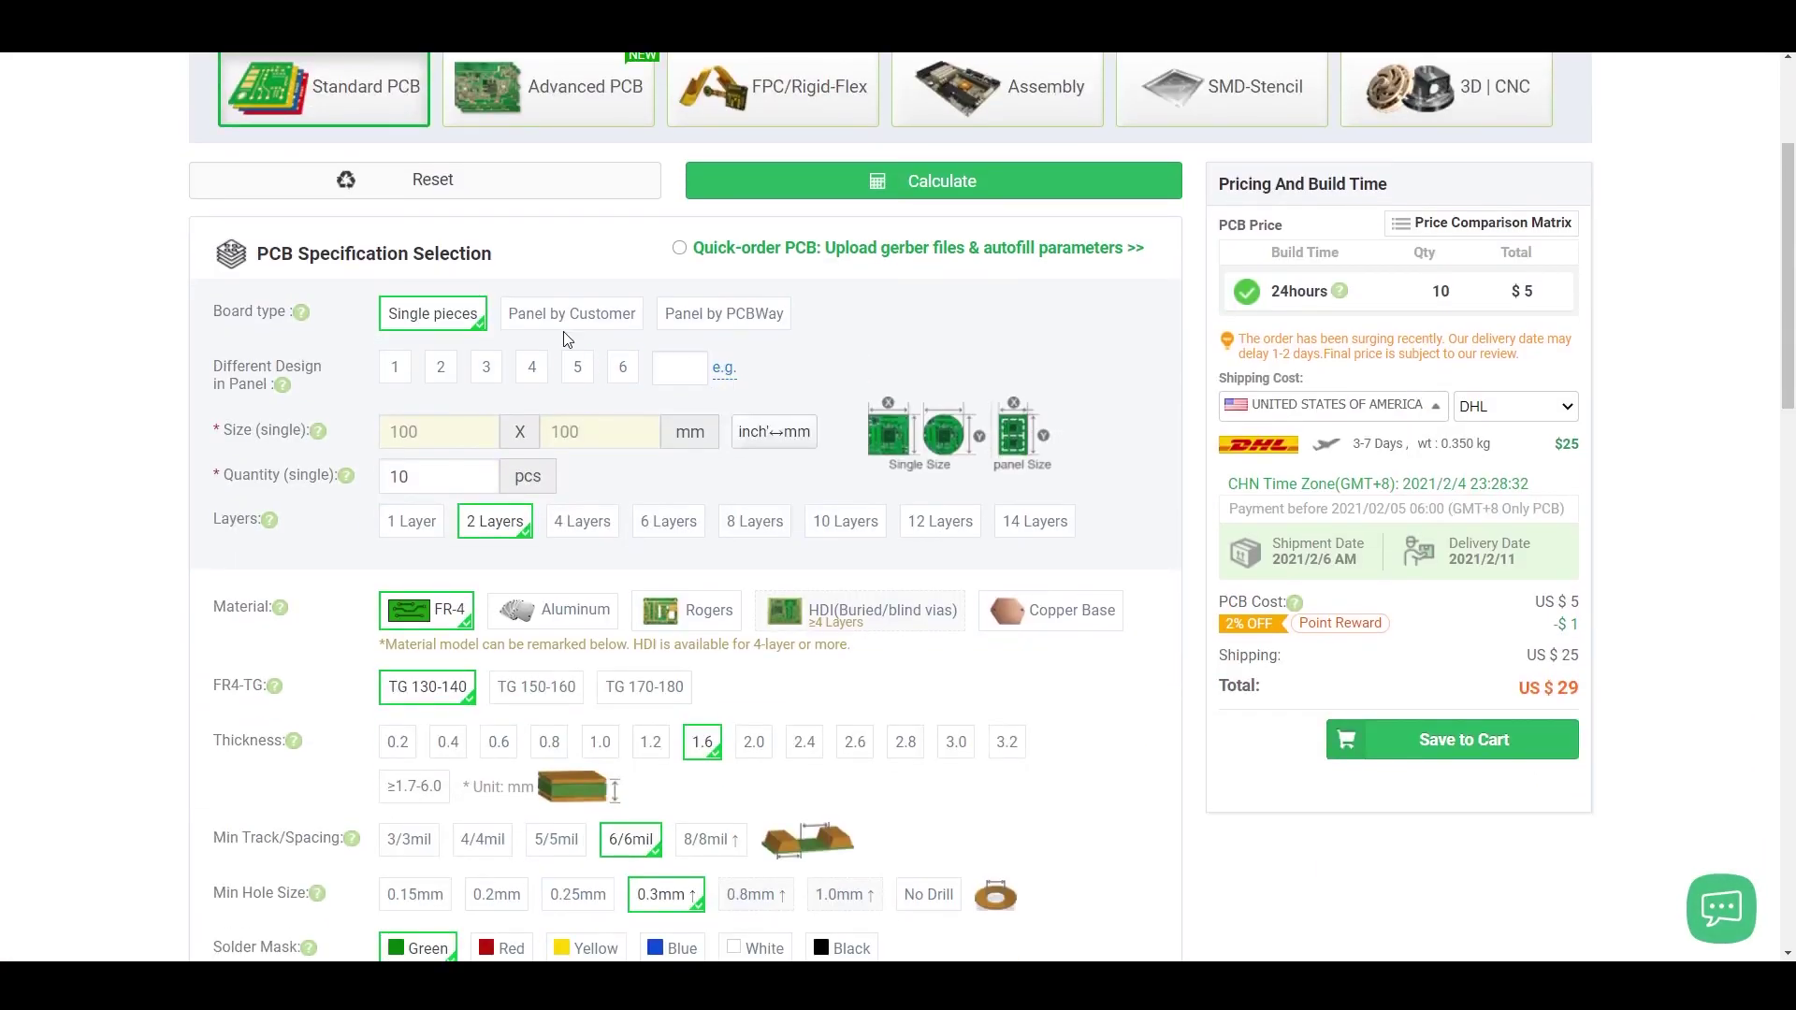
click(702, 323)
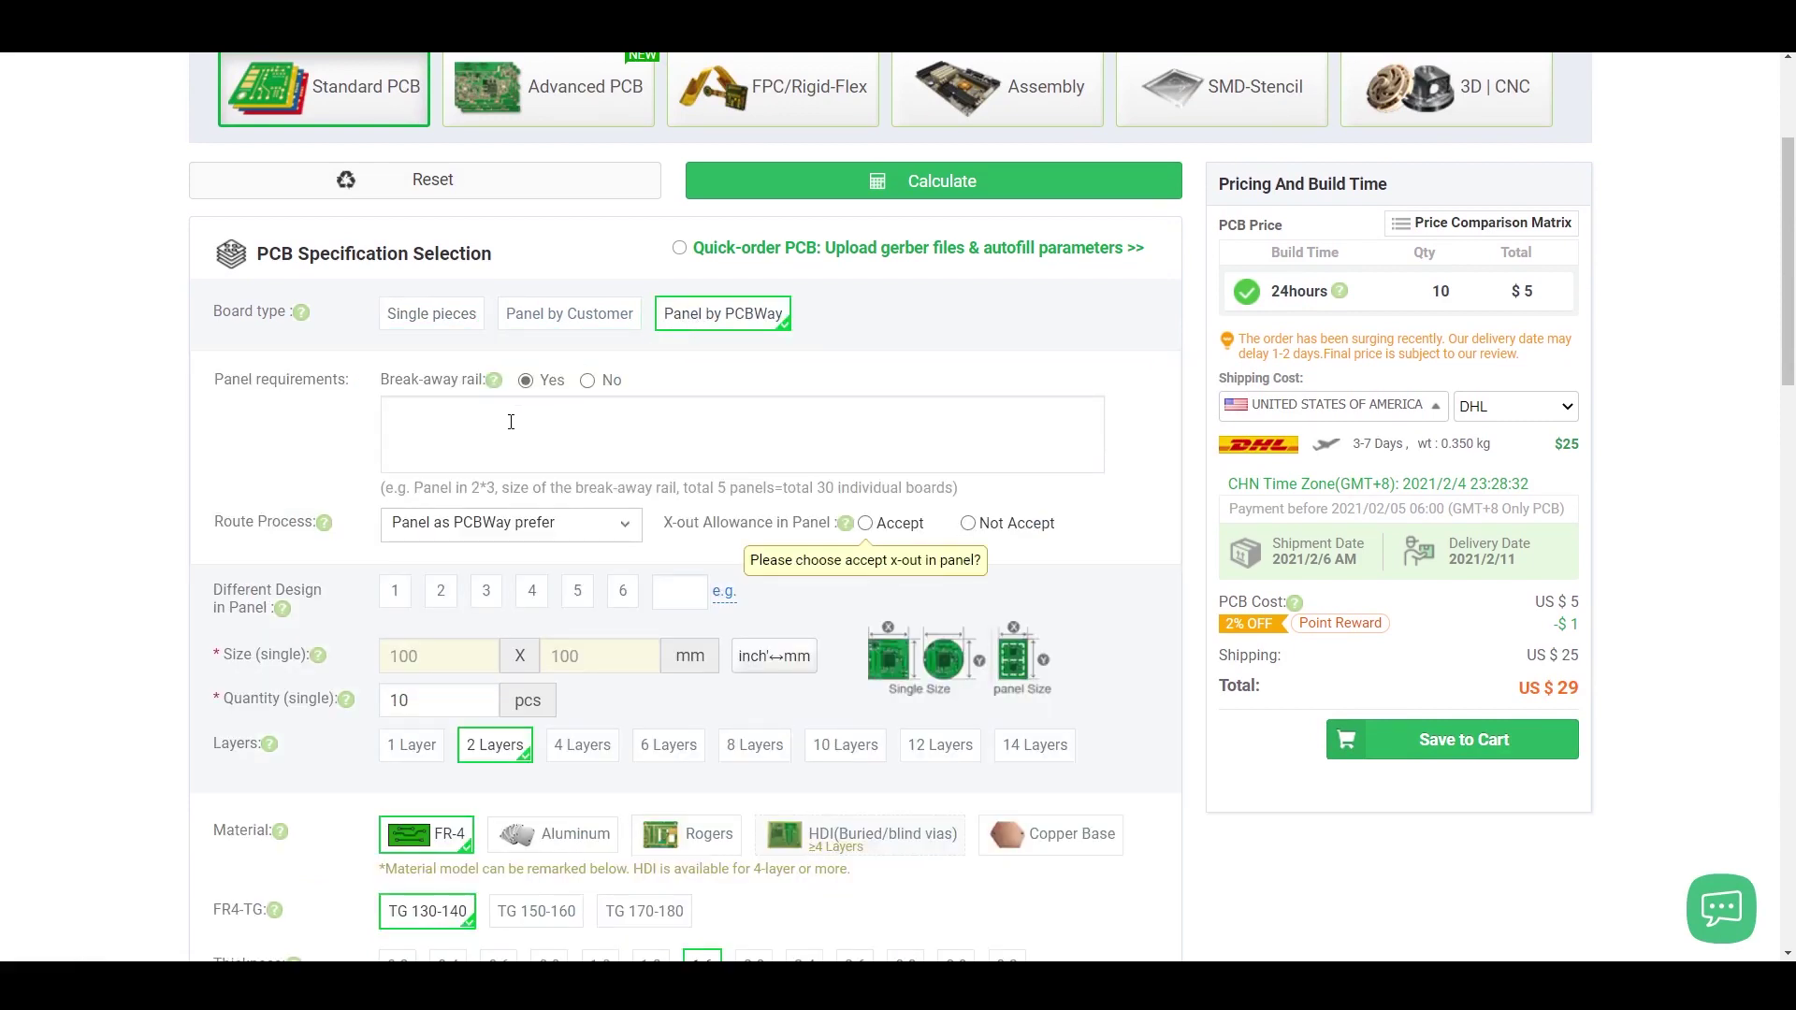
click(521, 524)
click(521, 524)
click(865, 524)
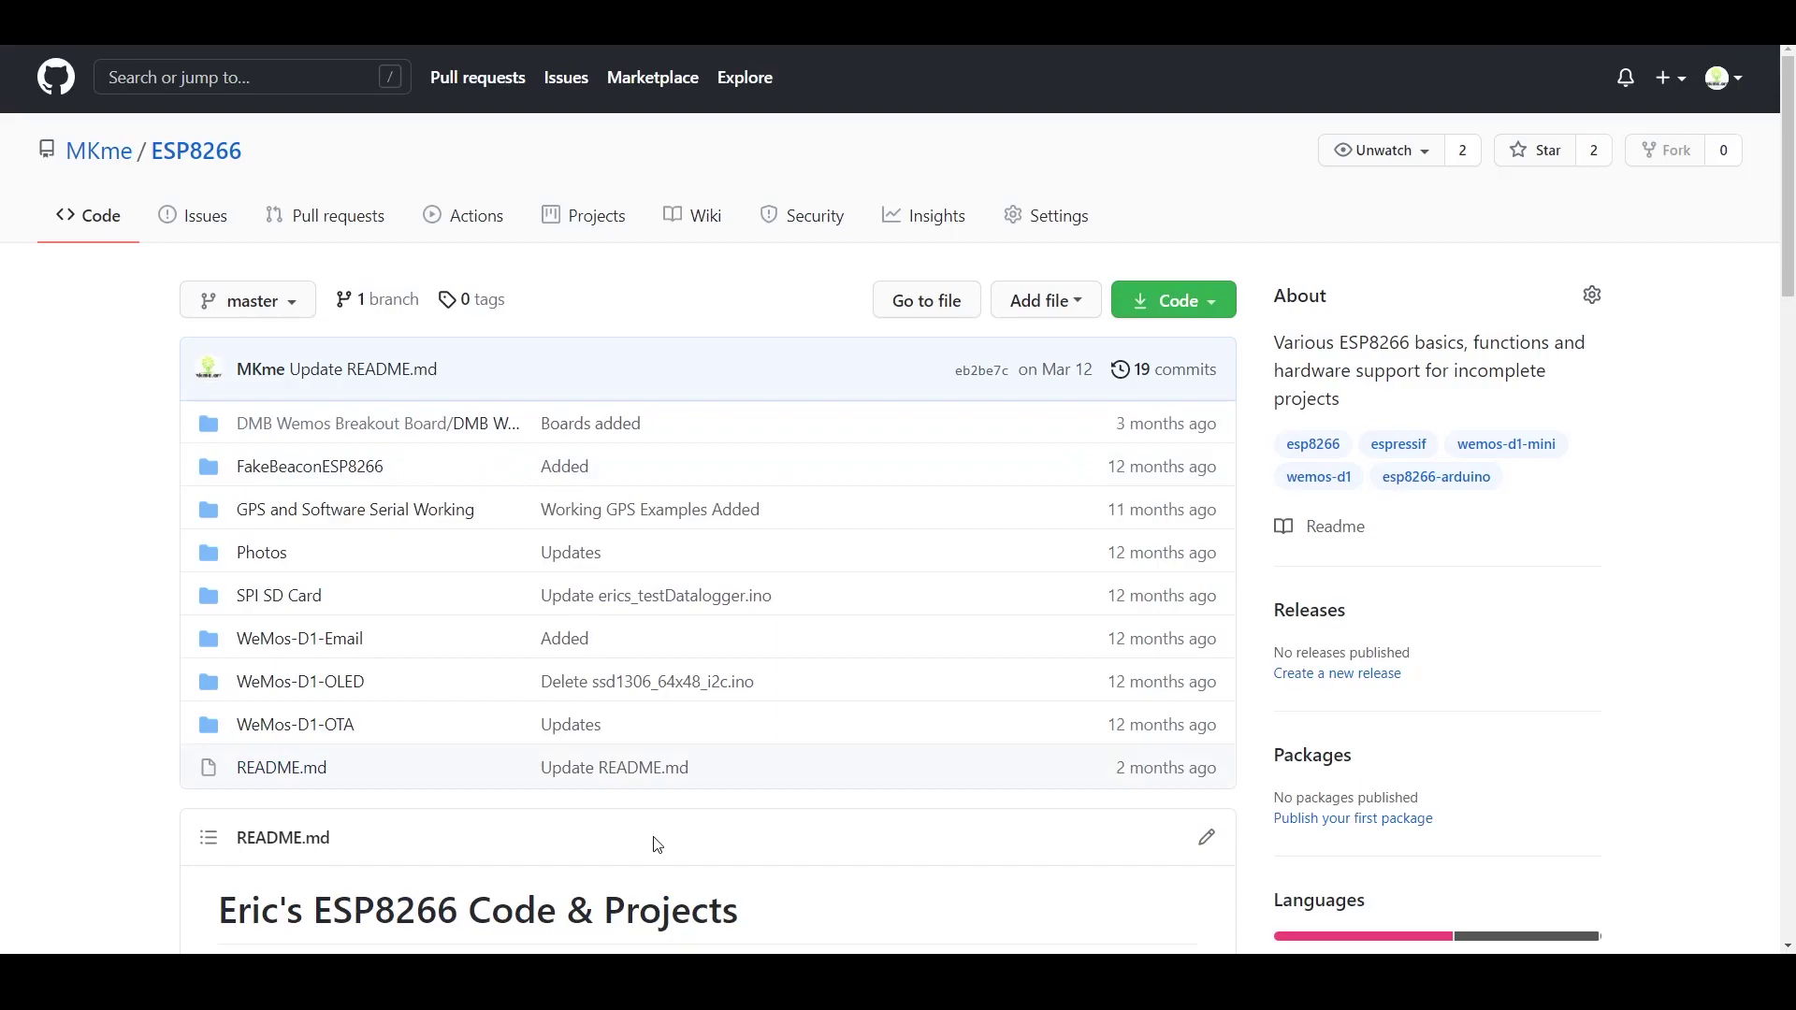
Browse from the README into the DMB Wemos Breakout Board folder's gerbers
scroll(693, 829, down, 15)
scroll(693, 829, down, 3)
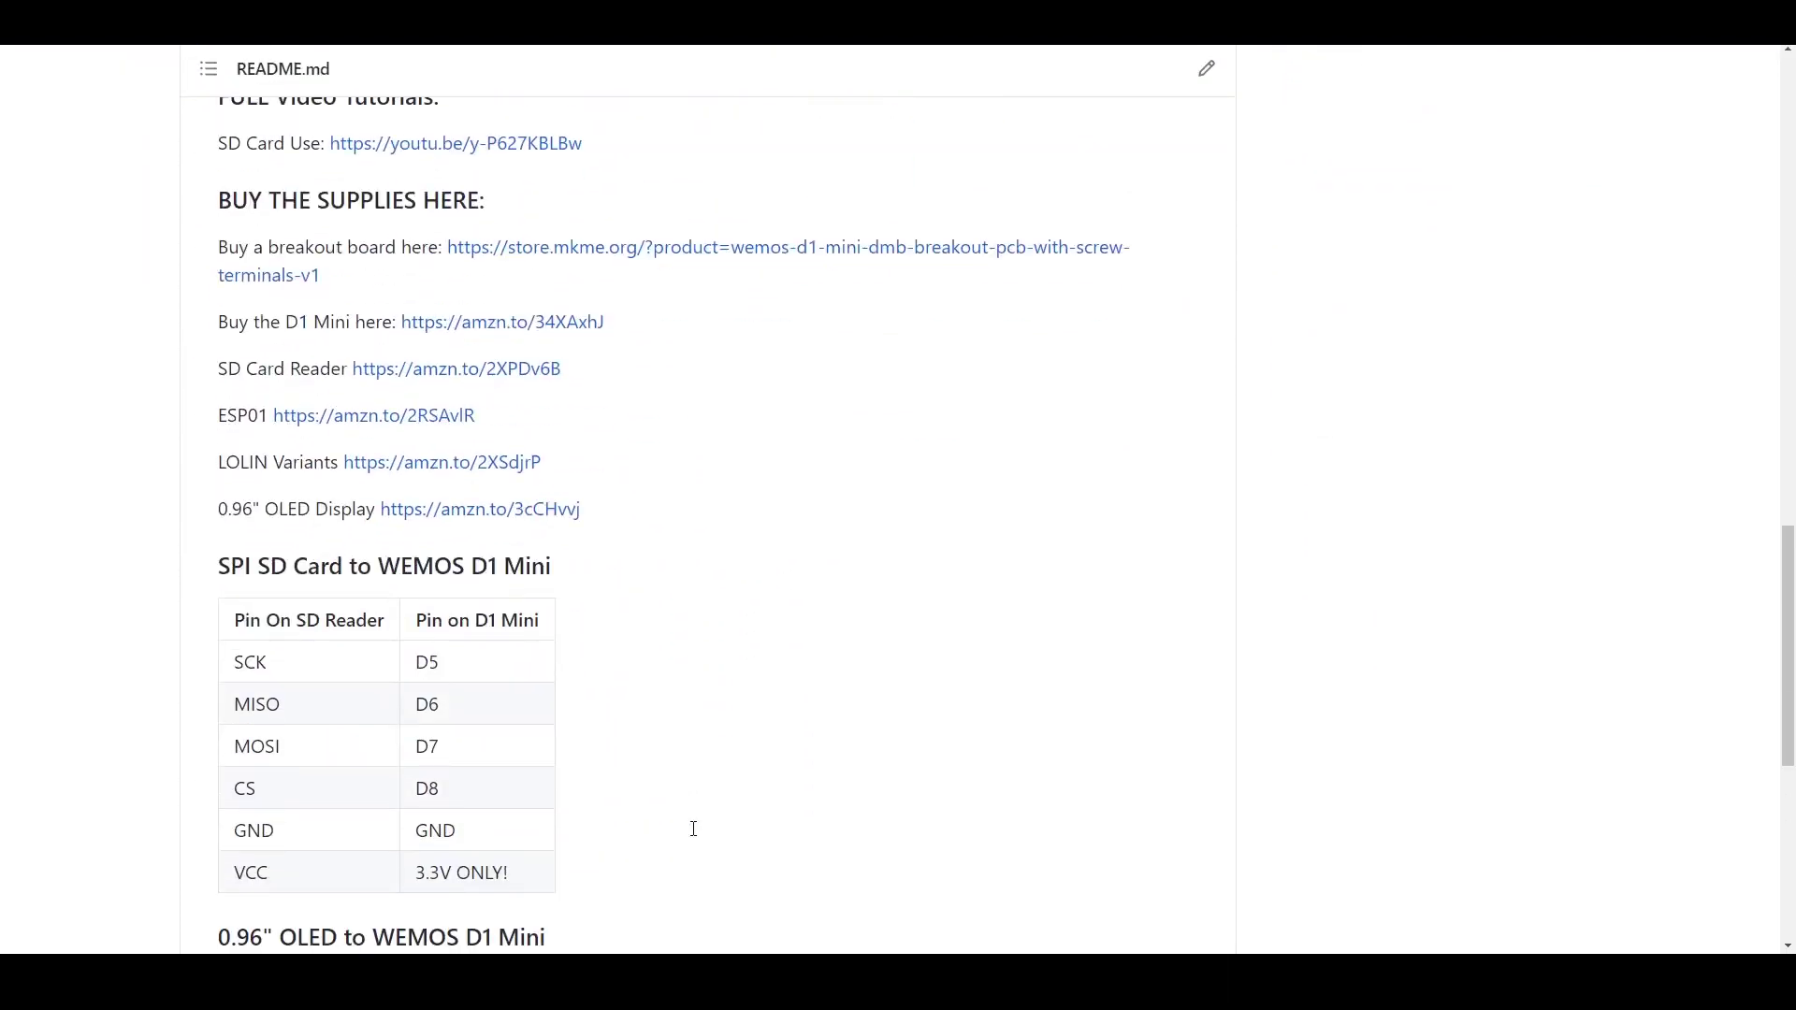
scroll(689, 830, up, 15)
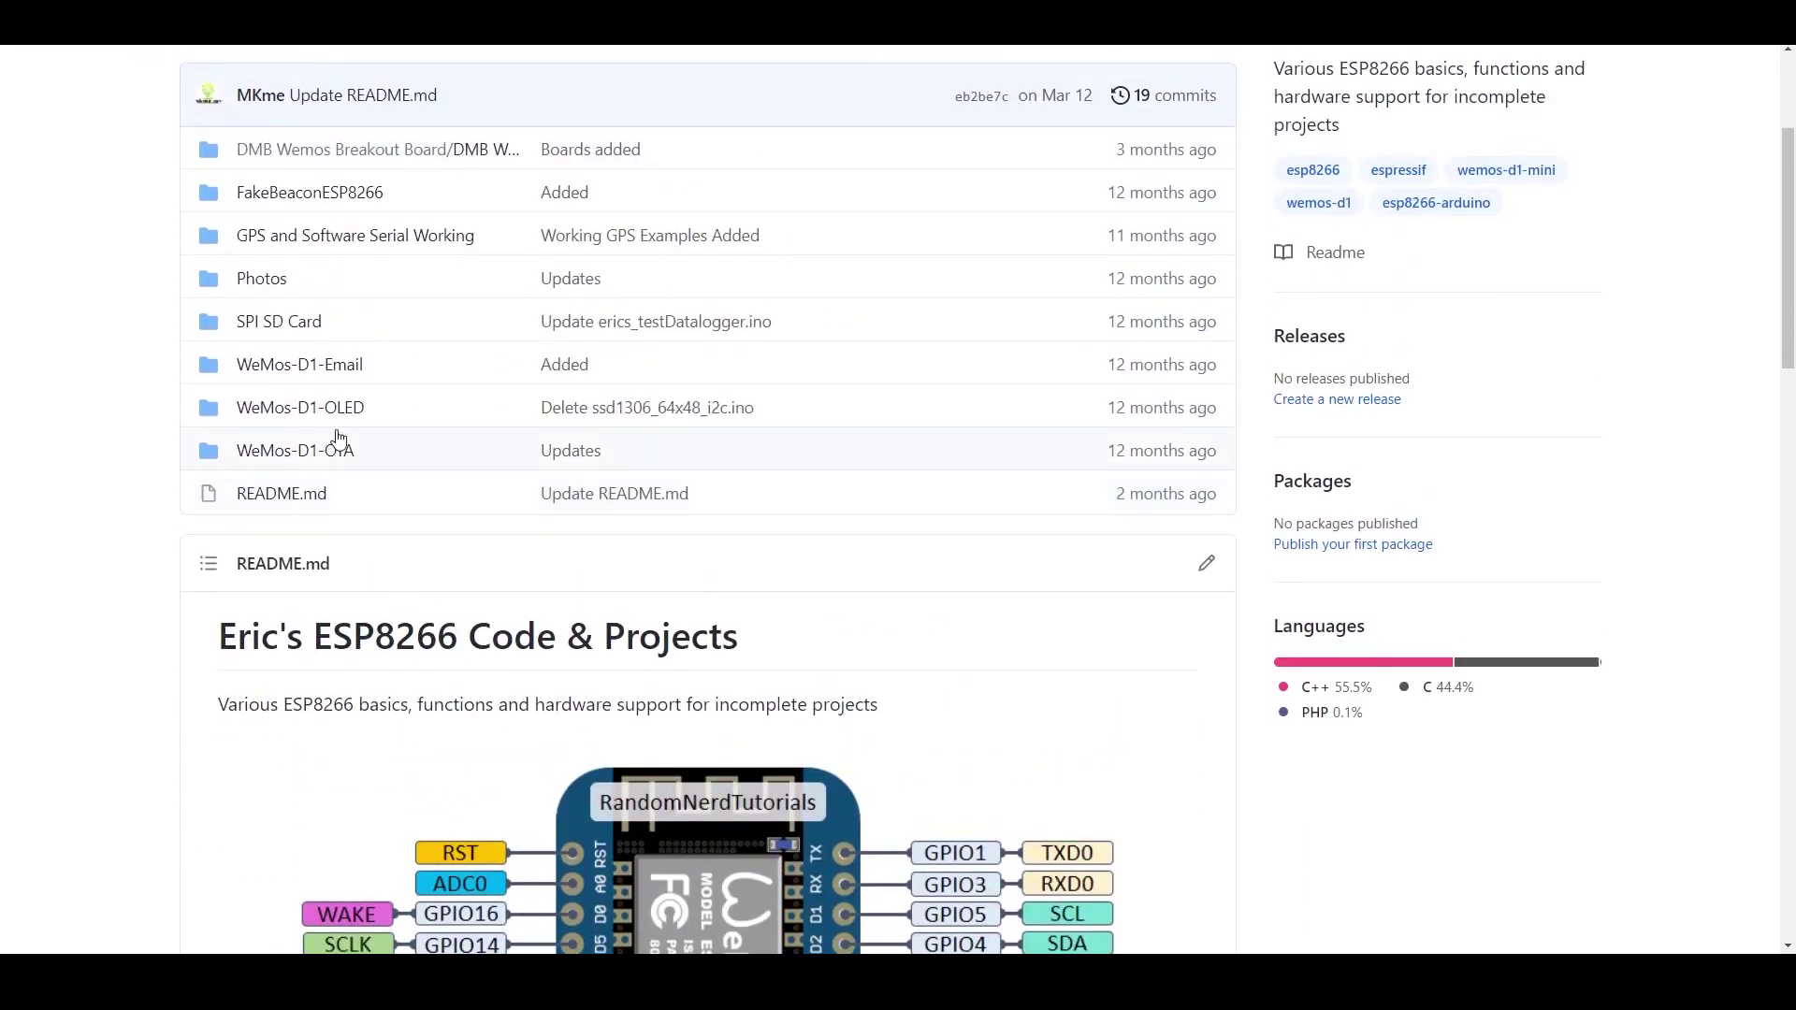
click(301, 150)
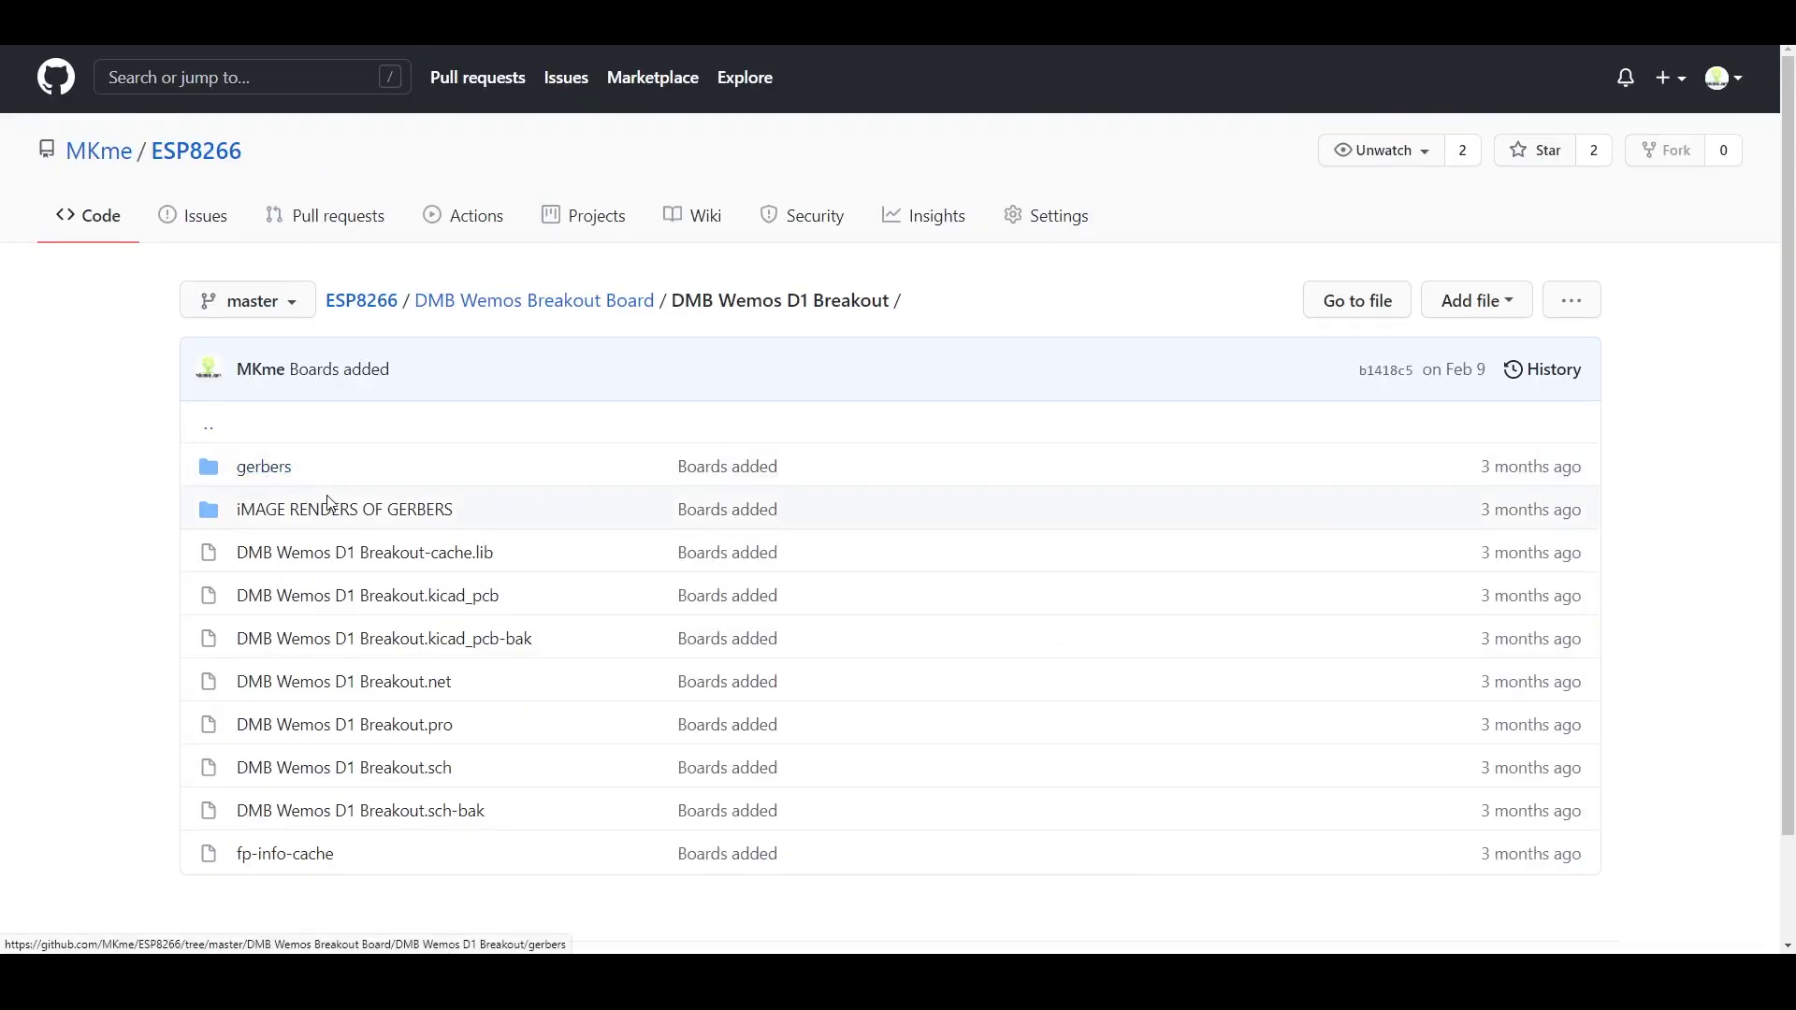
scroll(404, 586, down, 2)
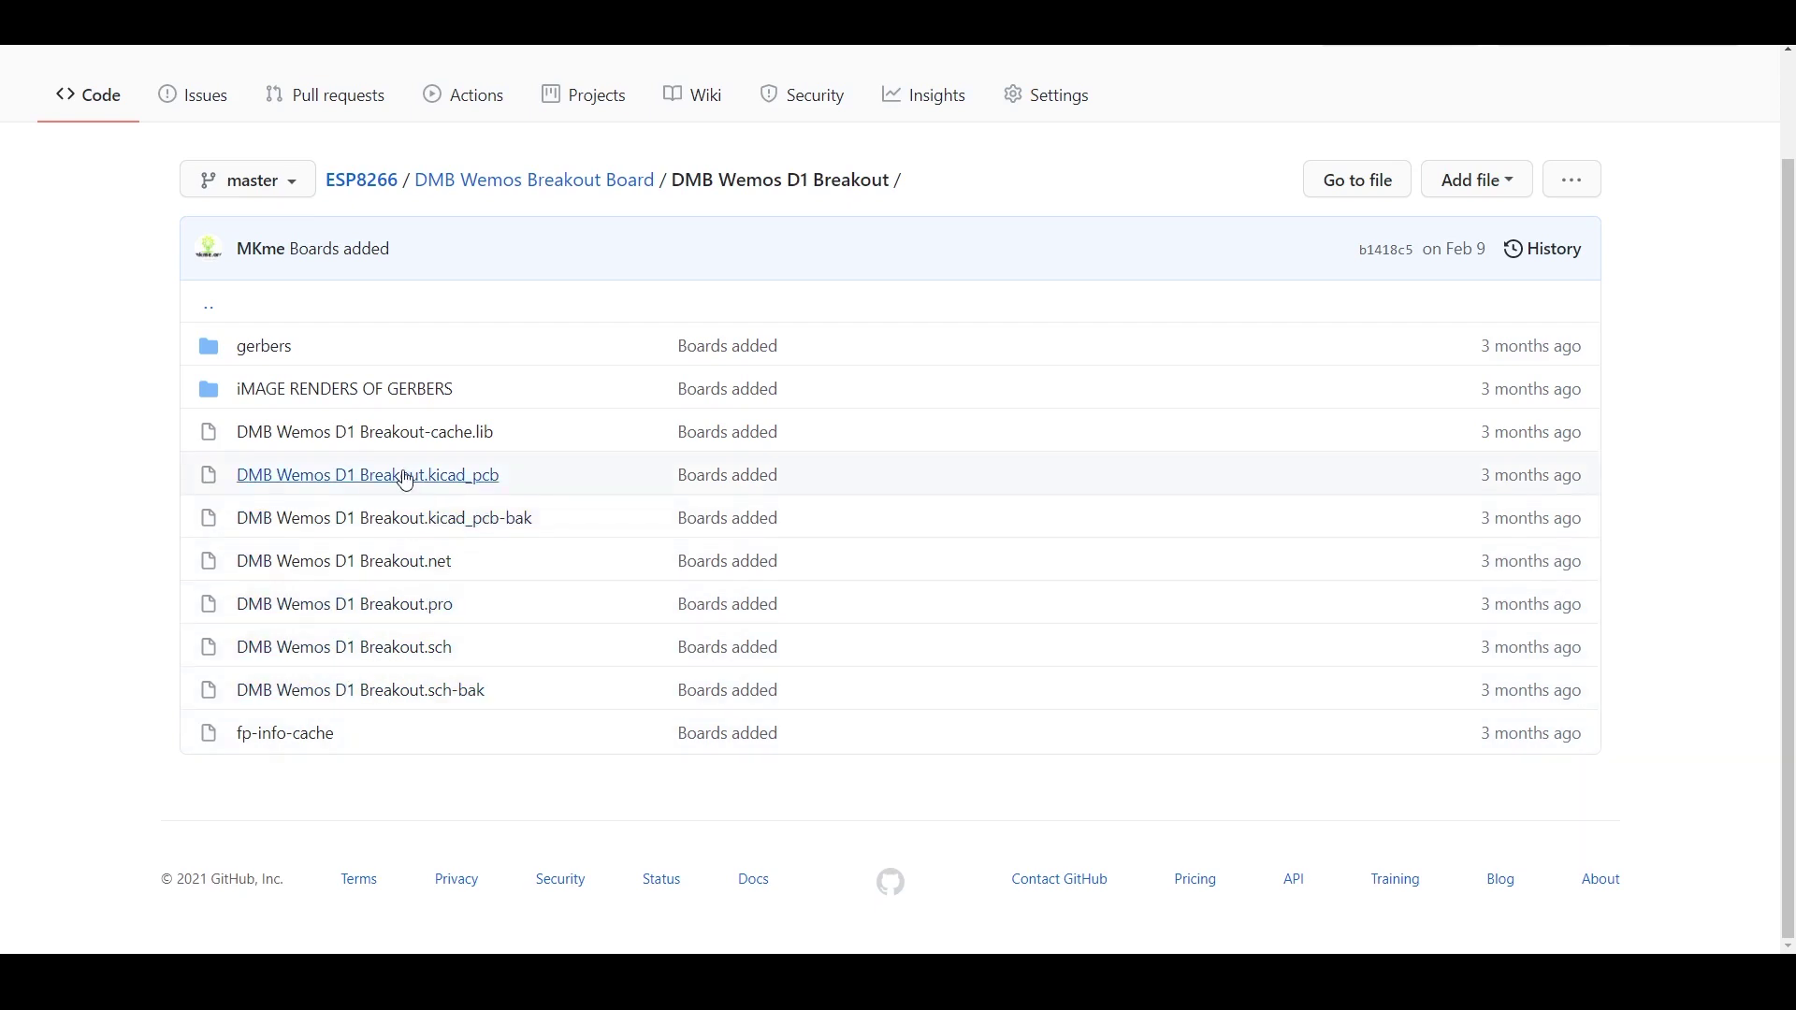
click(291, 360)
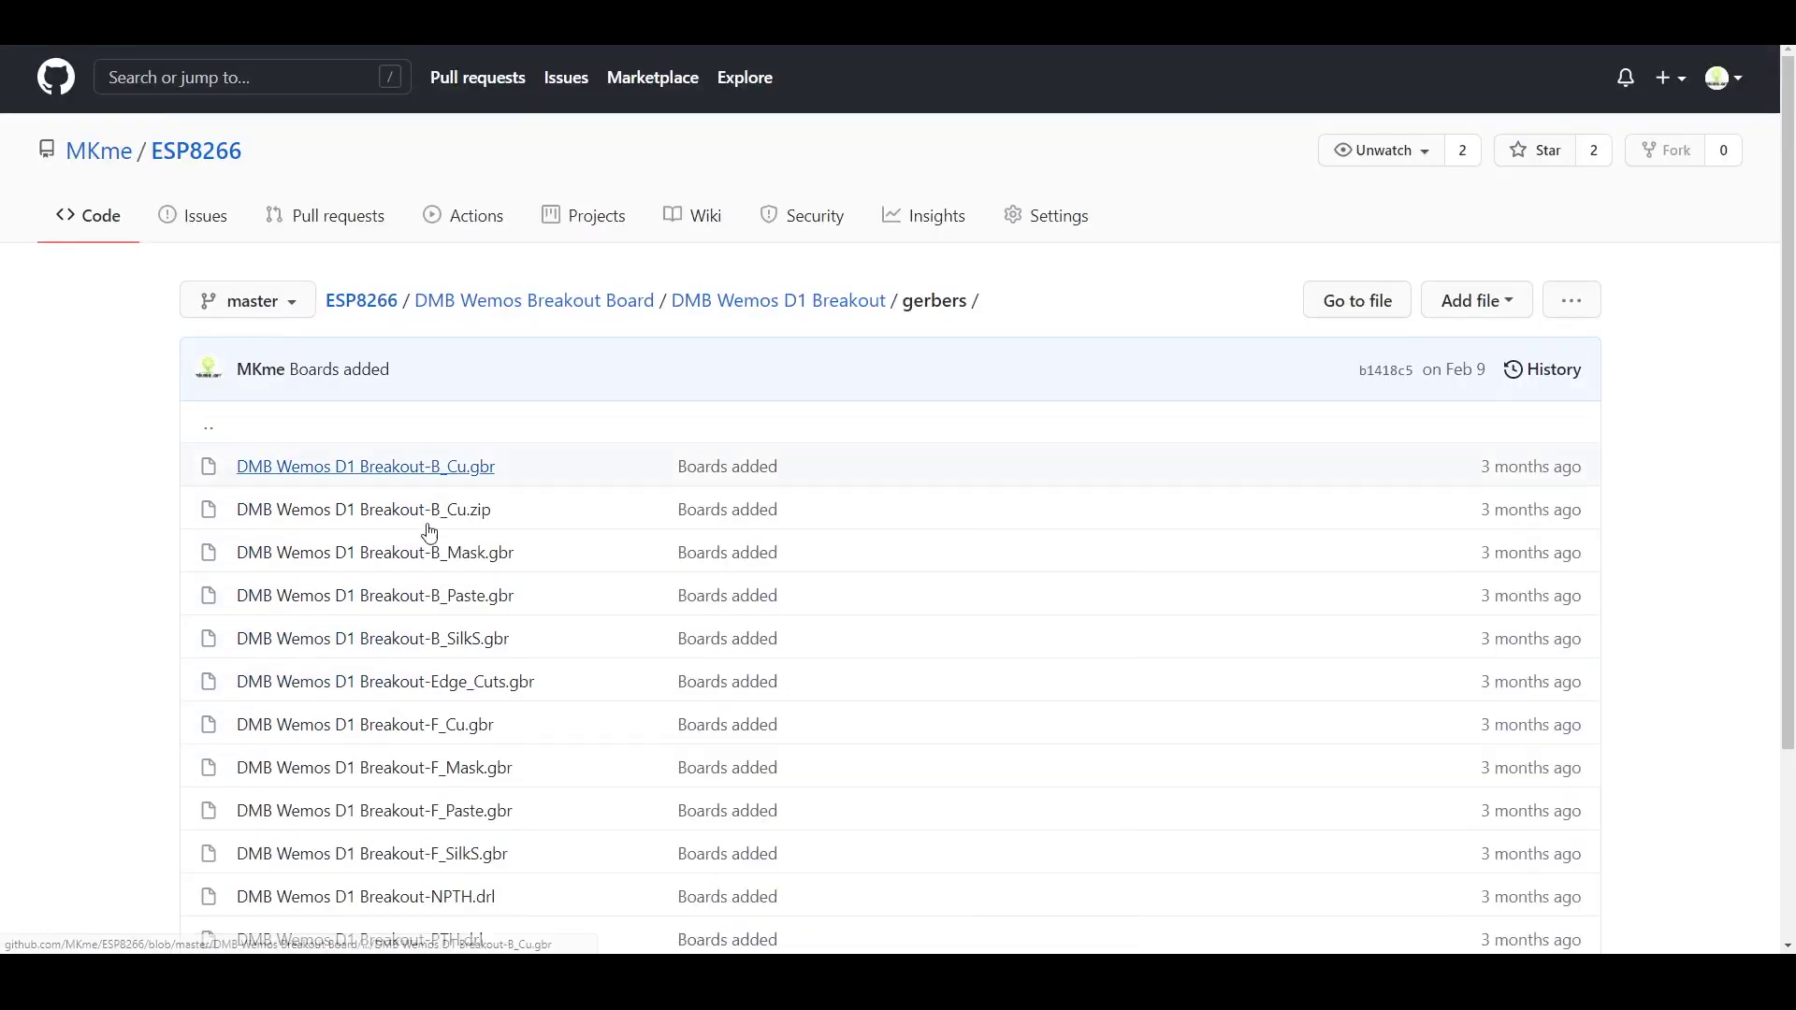
scroll(429, 526, down, 3)
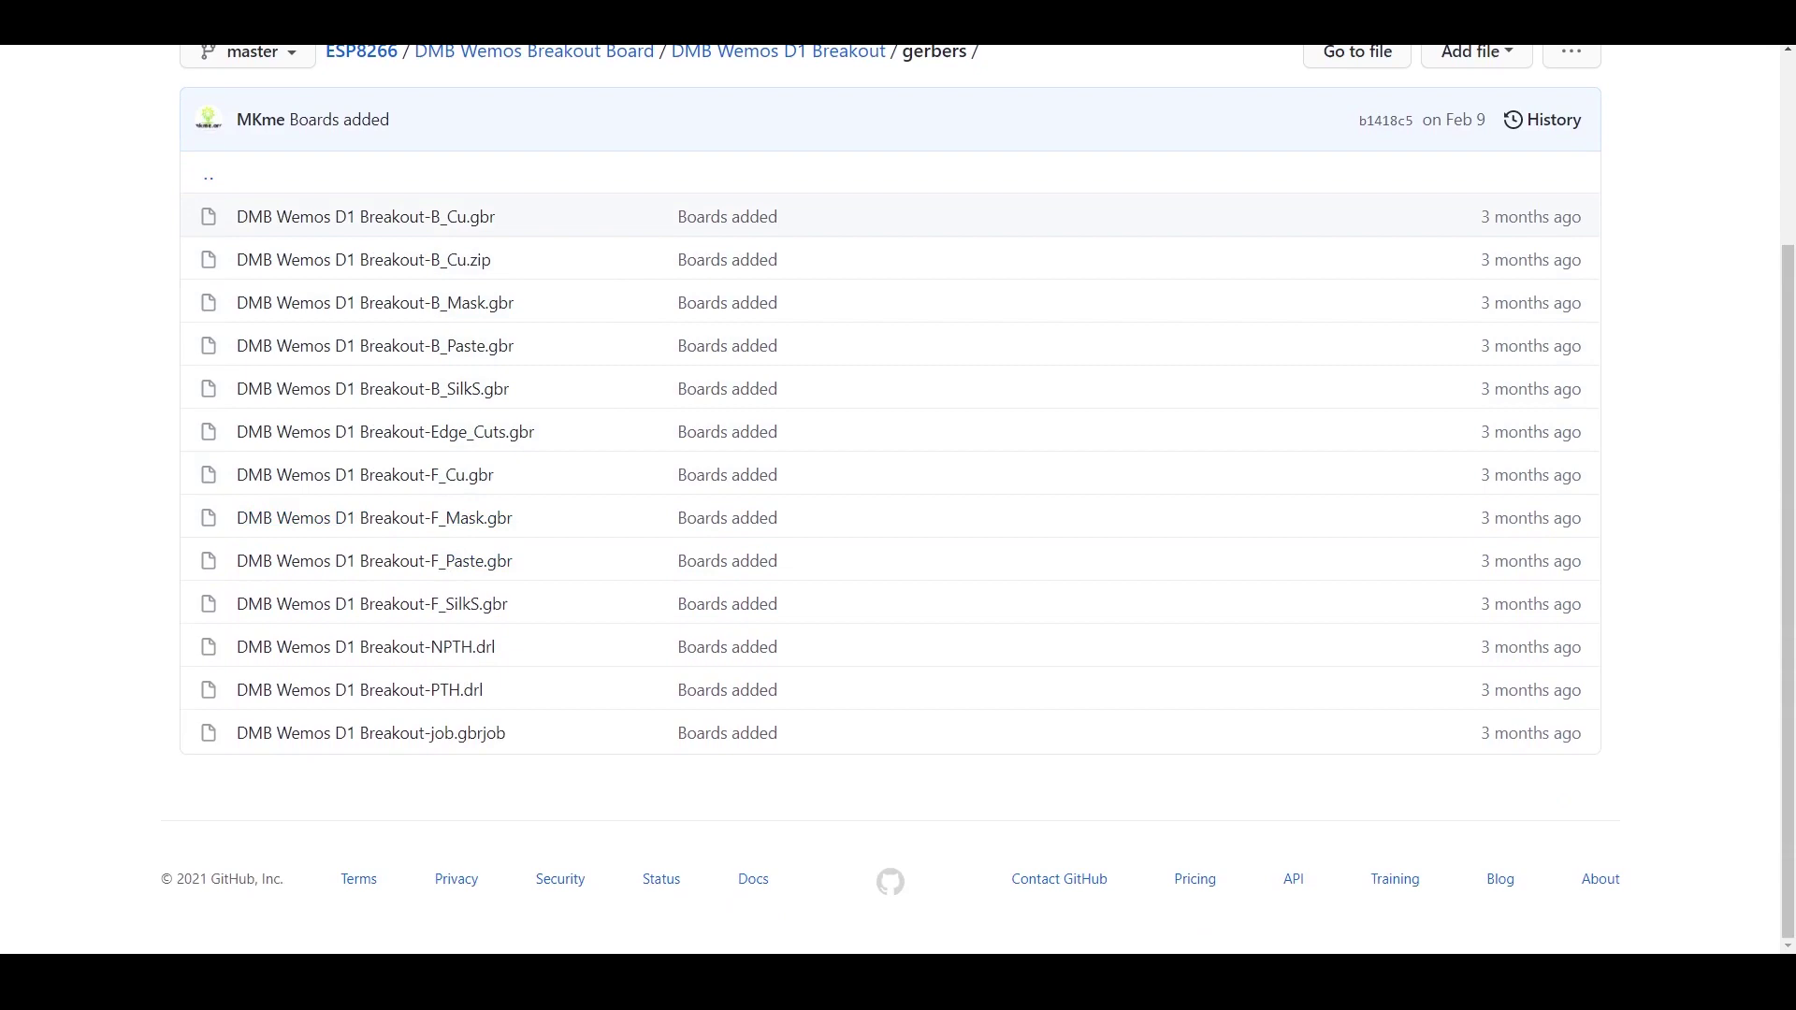
Go back out of the gerbers folder and scroll through the README
key(alt+Left)
key(alt+Left)
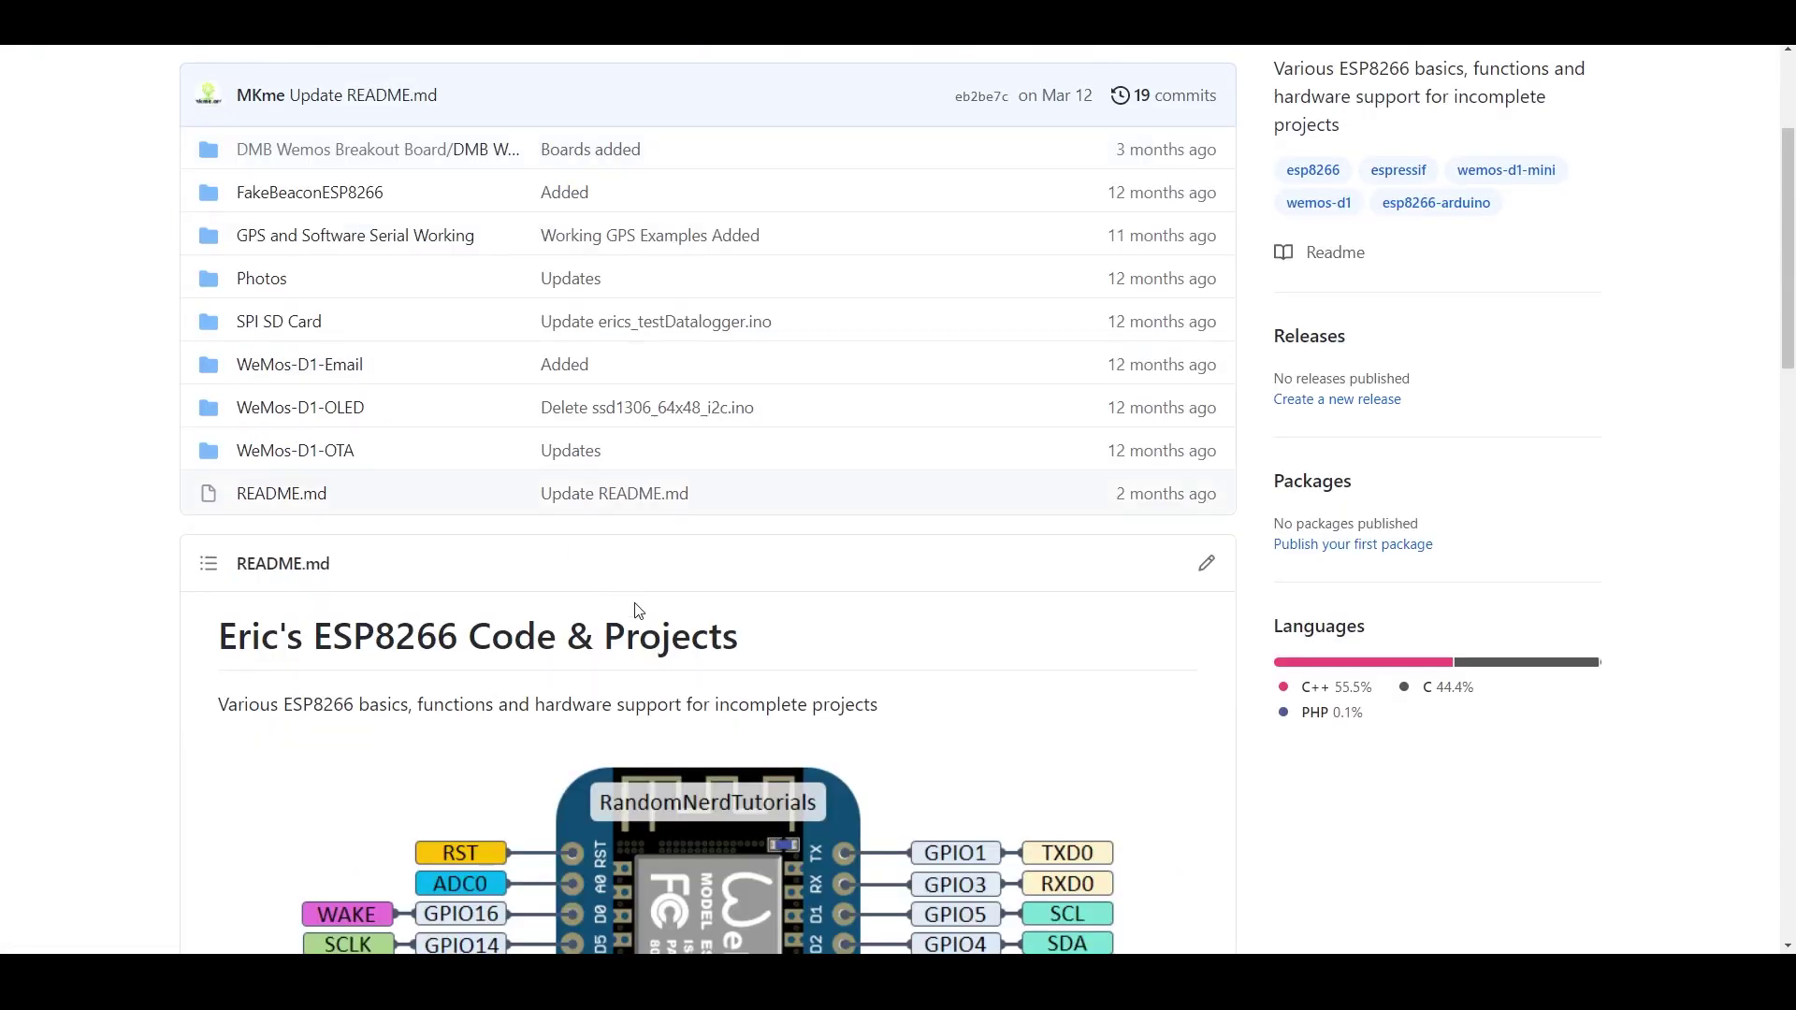
scroll(655, 627, down, 20)
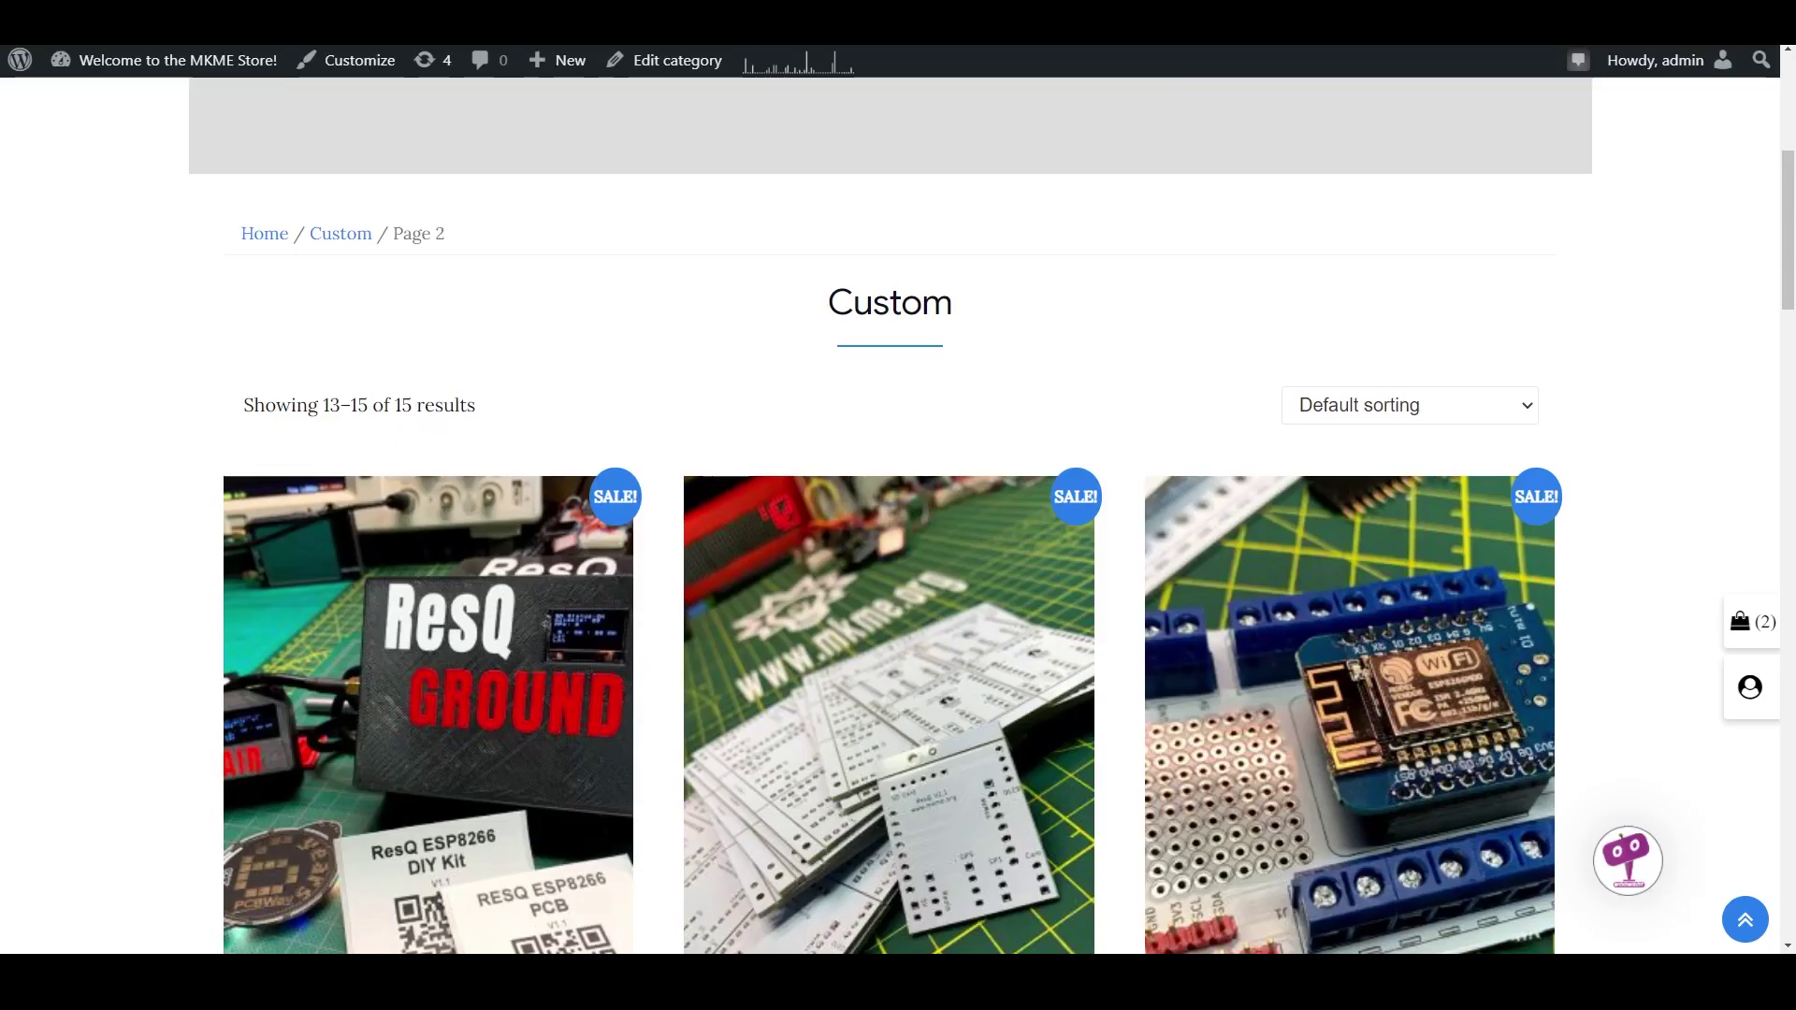
scroll(154, 592, down, 3)
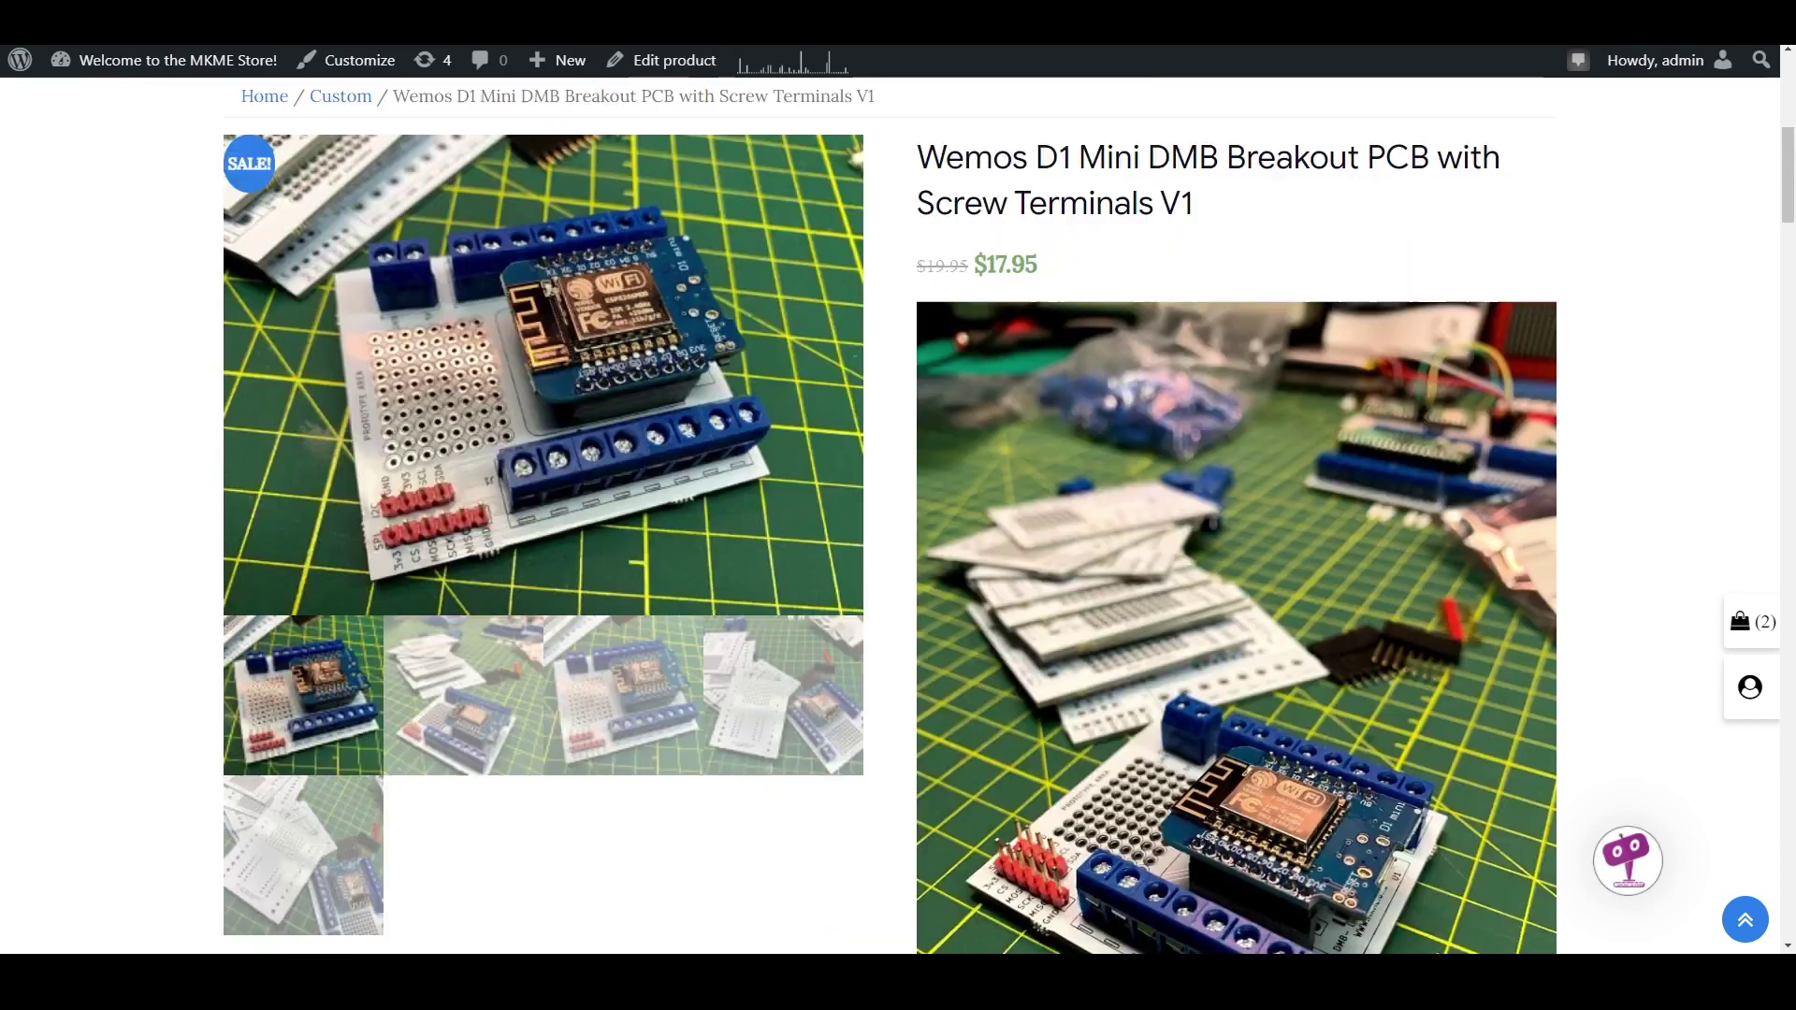
View the second and last product photos of the Wemos D1 Mini breakout PCB listing
click(391, 697)
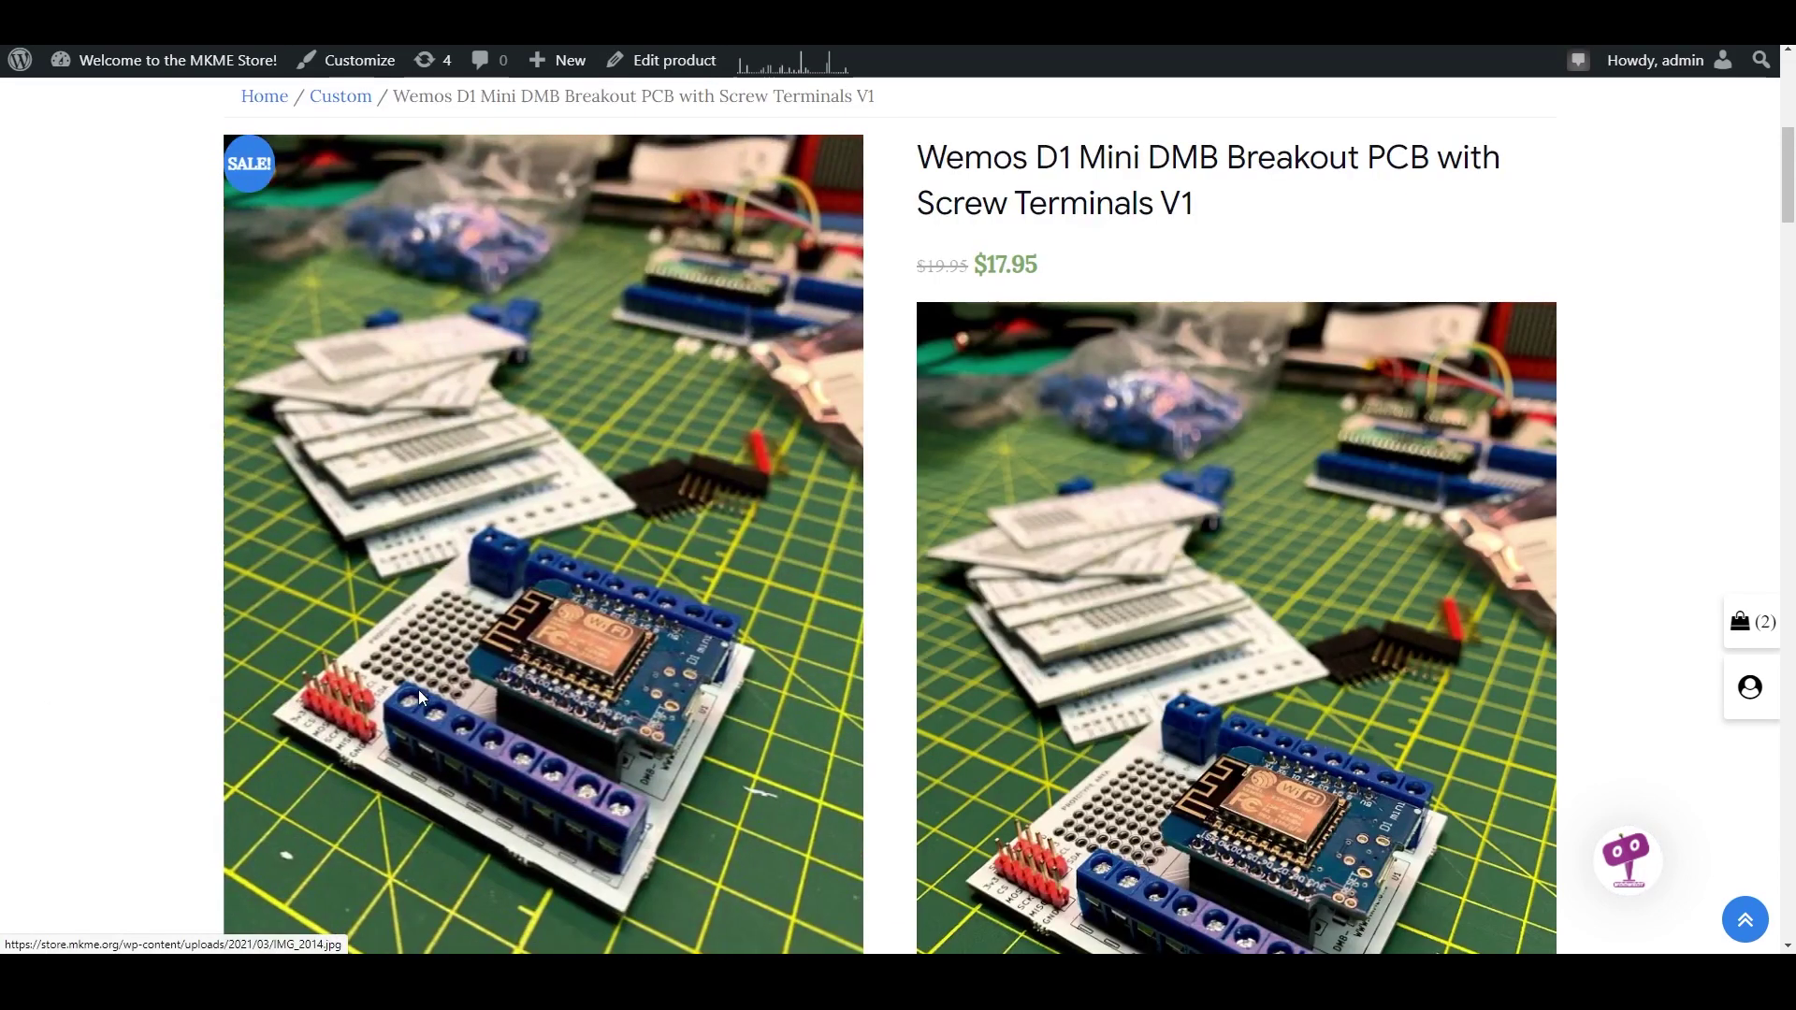
scroll(481, 694, down, 3)
scroll(738, 566, down, 3)
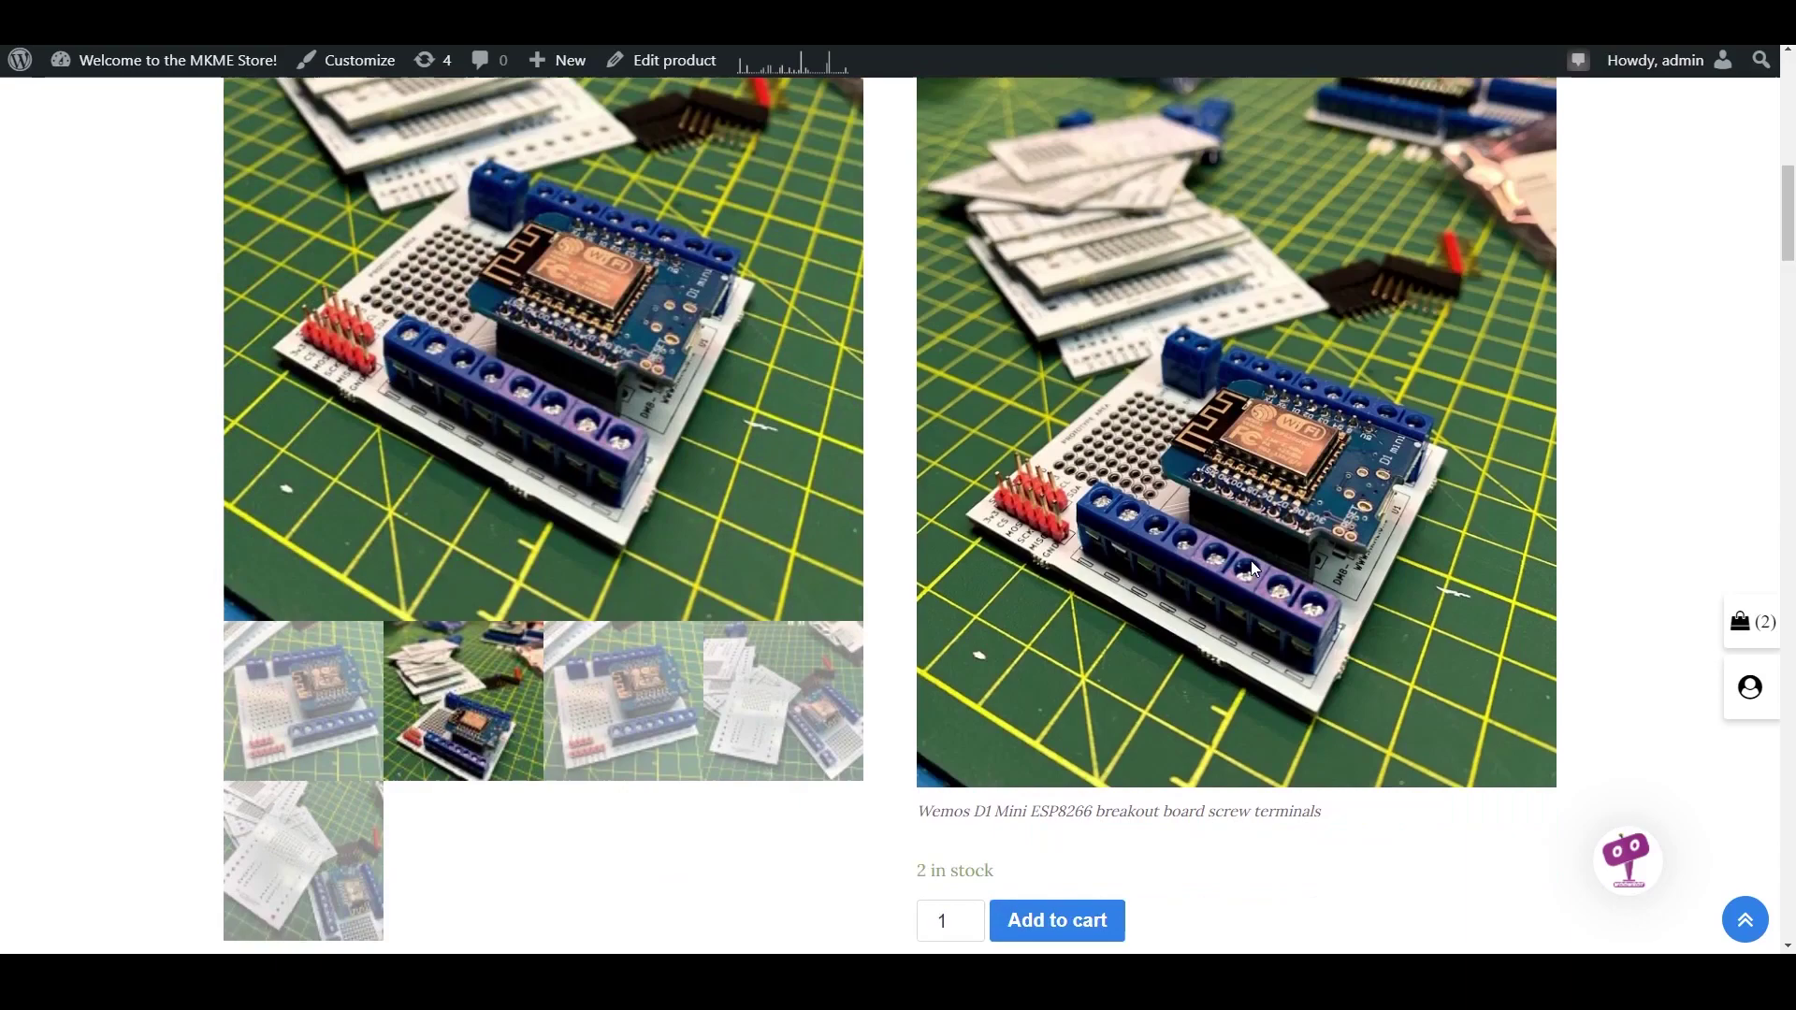
scroll(793, 580, down, 4)
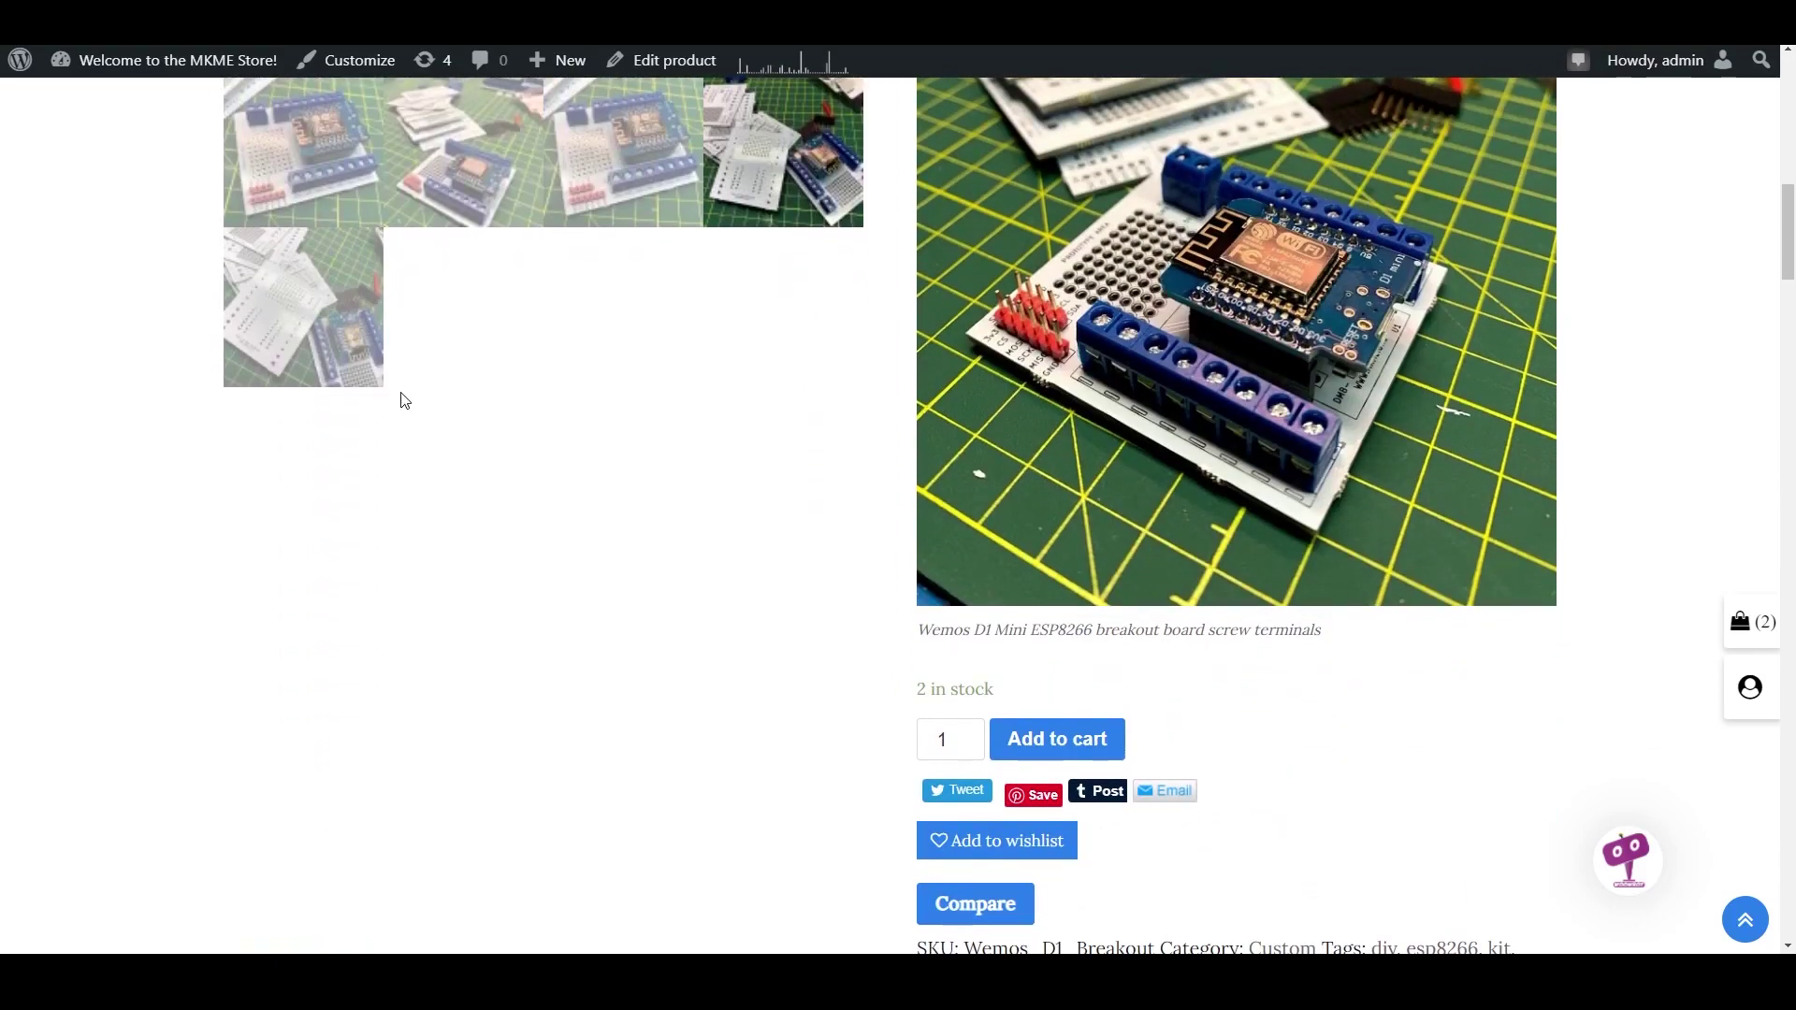
click(299, 362)
Scroll through the description, stock count and parts list down to 'You may also like'
scroll(374, 421, up, 6)
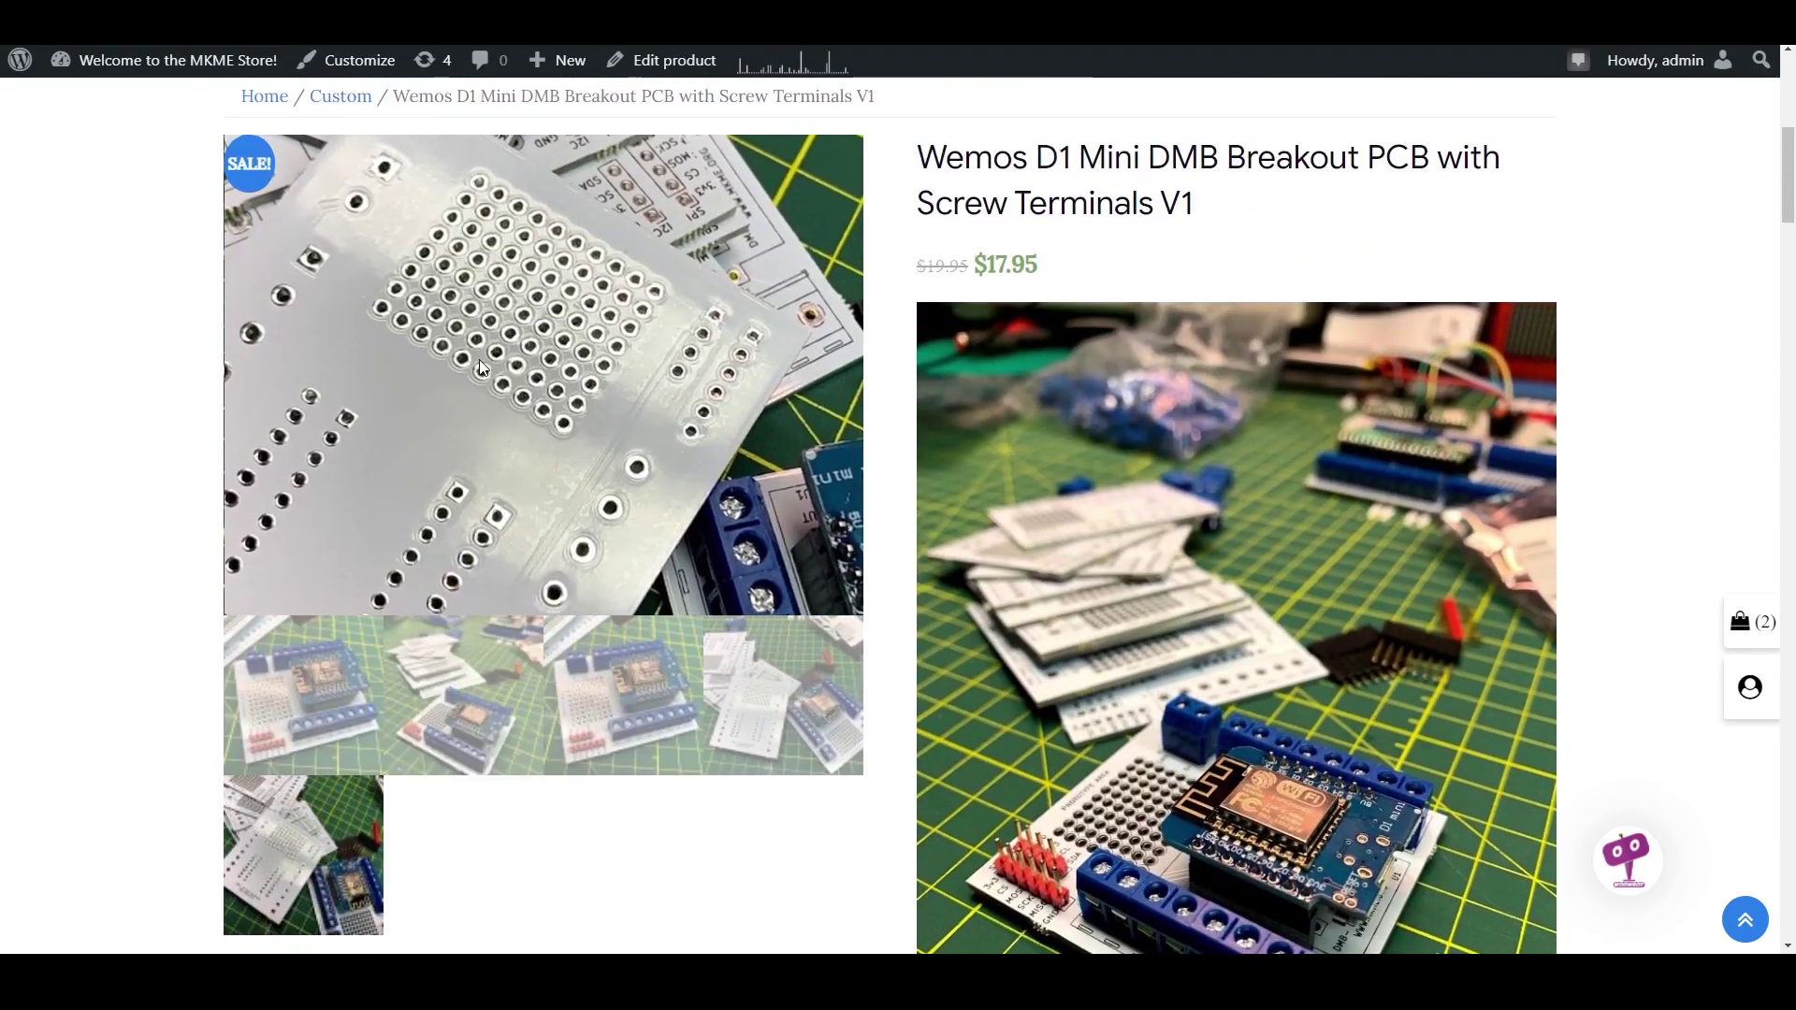
scroll(623, 436, down, 10)
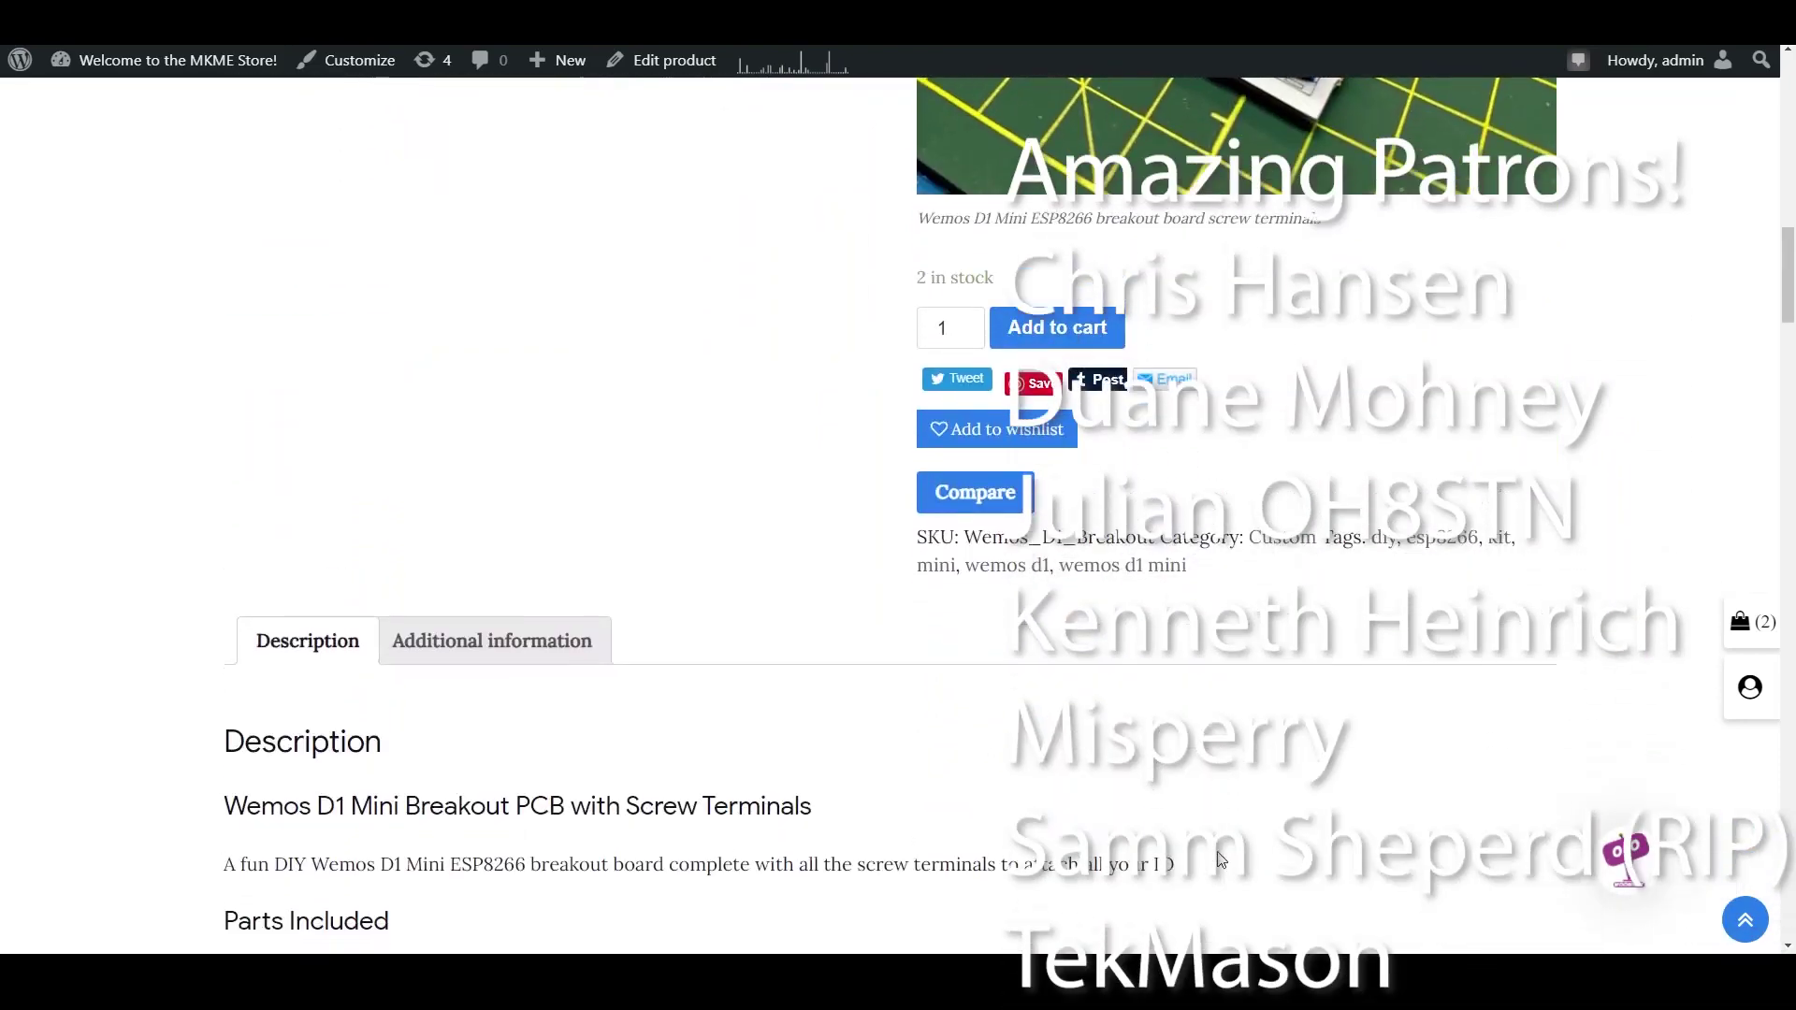
scroll(1217, 859, down, 4)
scroll(1219, 859, down, 3)
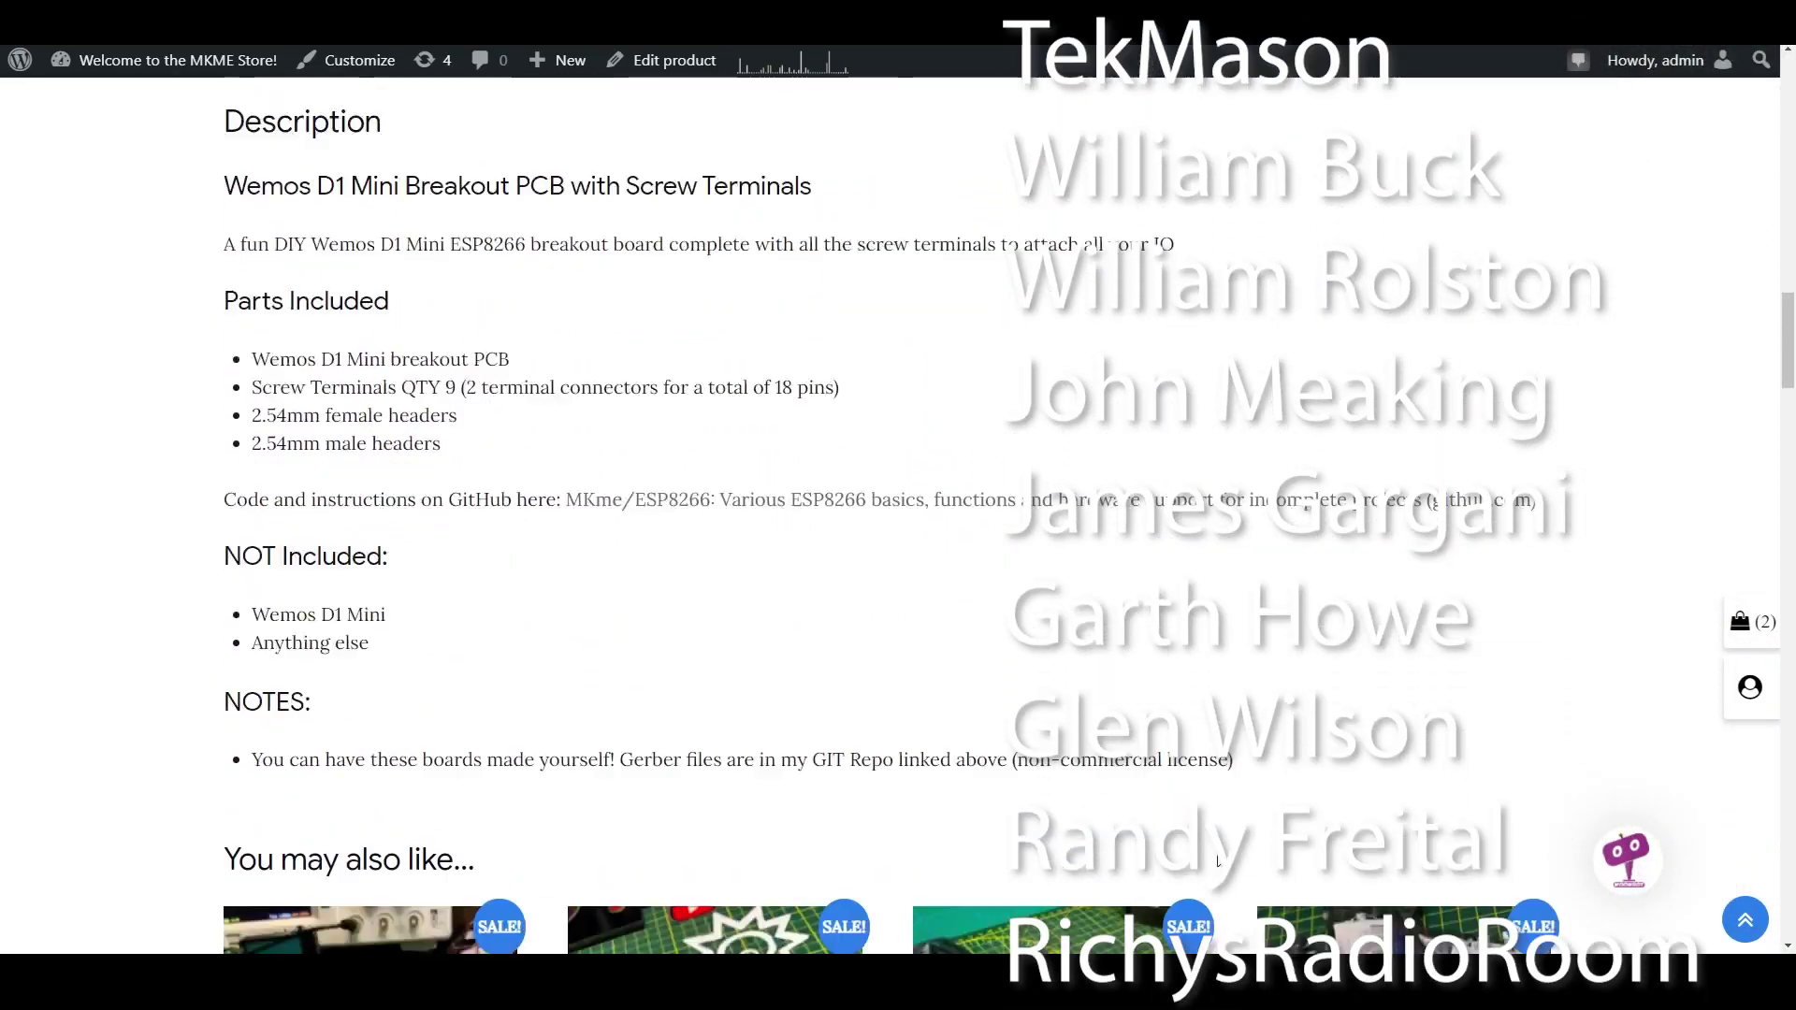
scroll(1219, 859, down, 4)
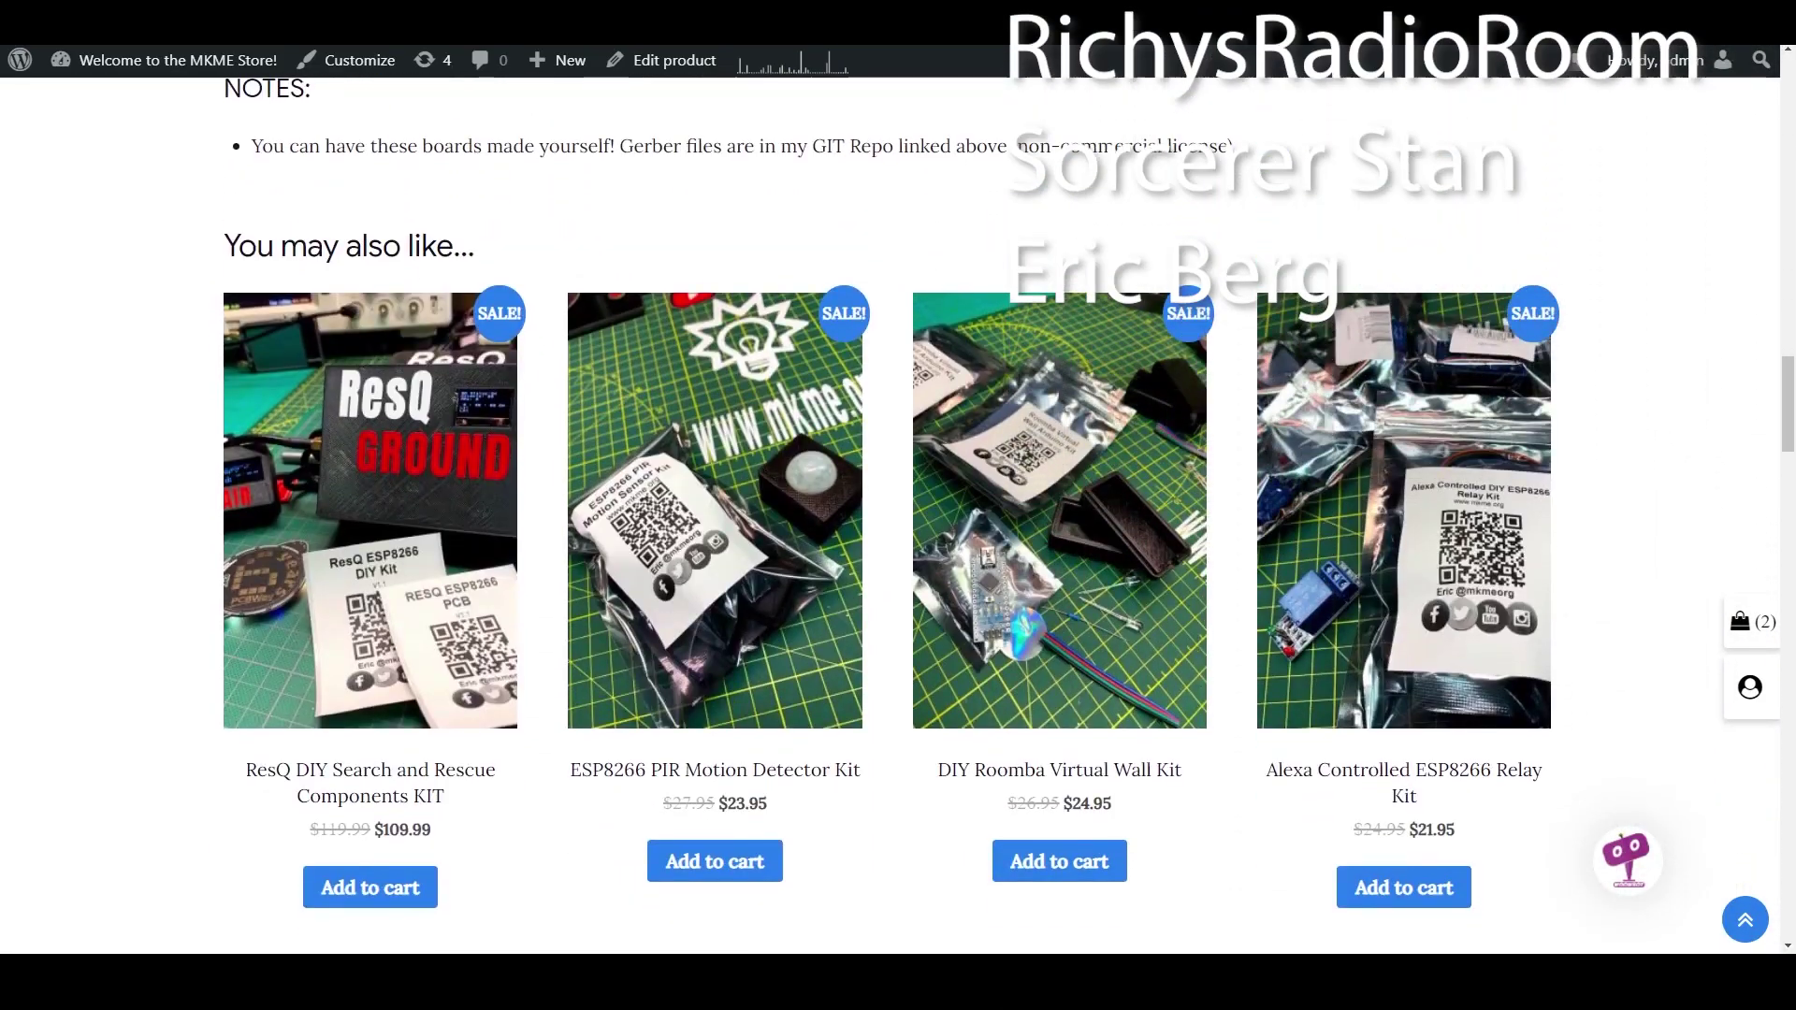